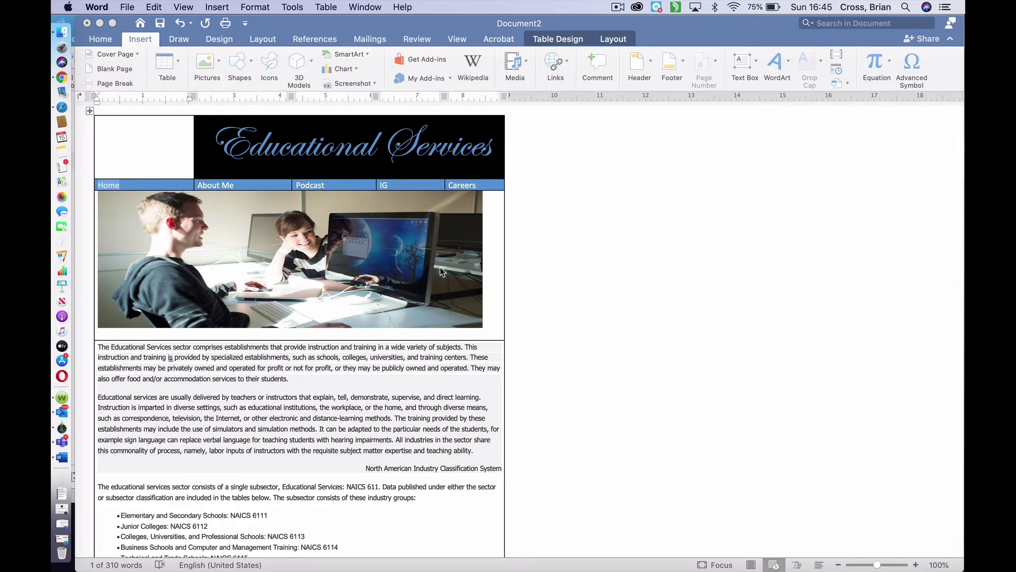
{"action": "scroll", "coordinate": [441, 271], "scroll_direction": "down", "scroll_amount": 7}
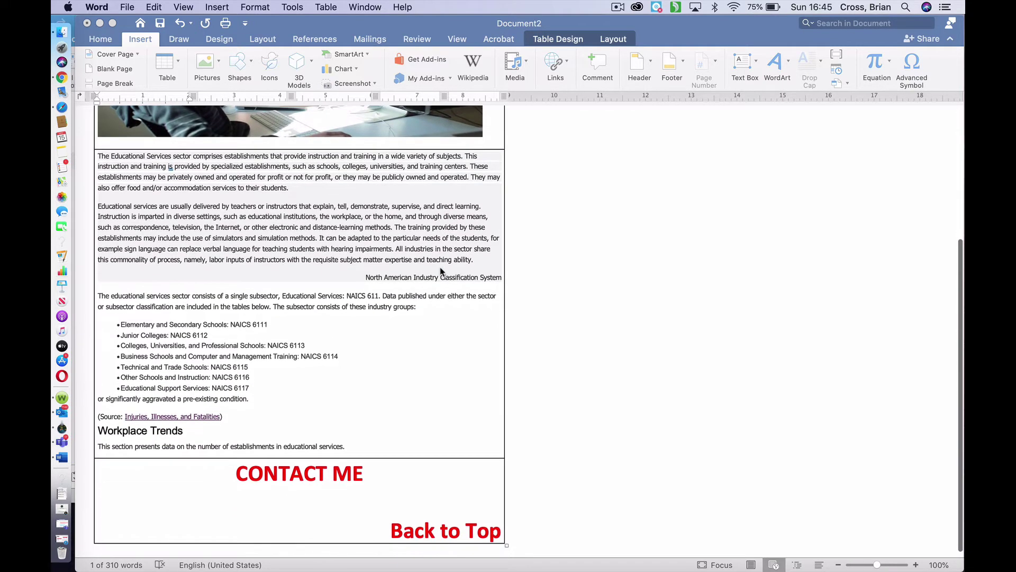
{"action": "scroll", "coordinate": [440, 266], "scroll_direction": "up", "scroll_amount": 5}
{"action": "scroll", "coordinate": [440, 270], "scroll_direction": "up", "scroll_amount": 3}
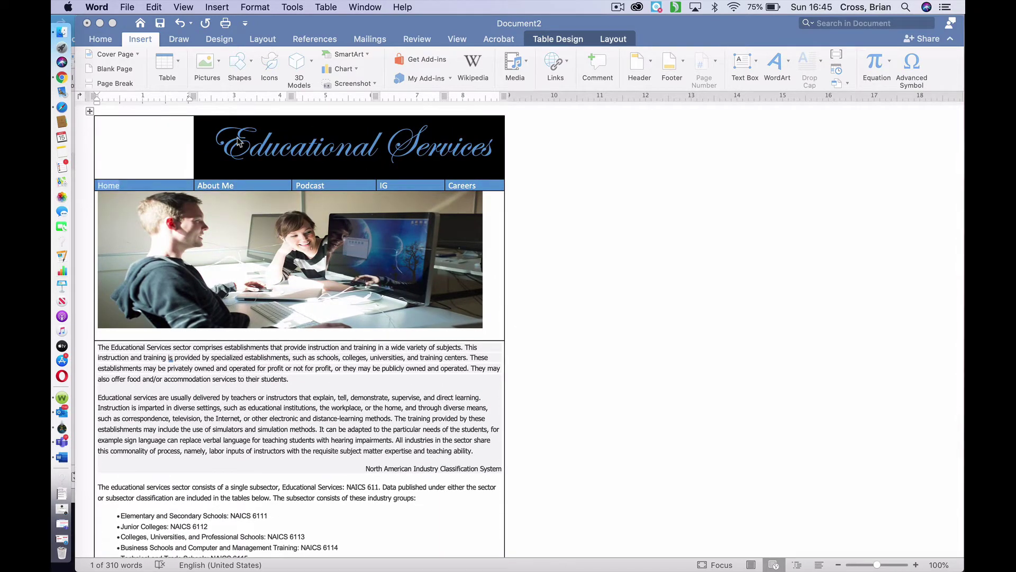
Create a new blank document and display it in Web Layout view.
{"action": "left_click", "coordinate": [125, 8]}
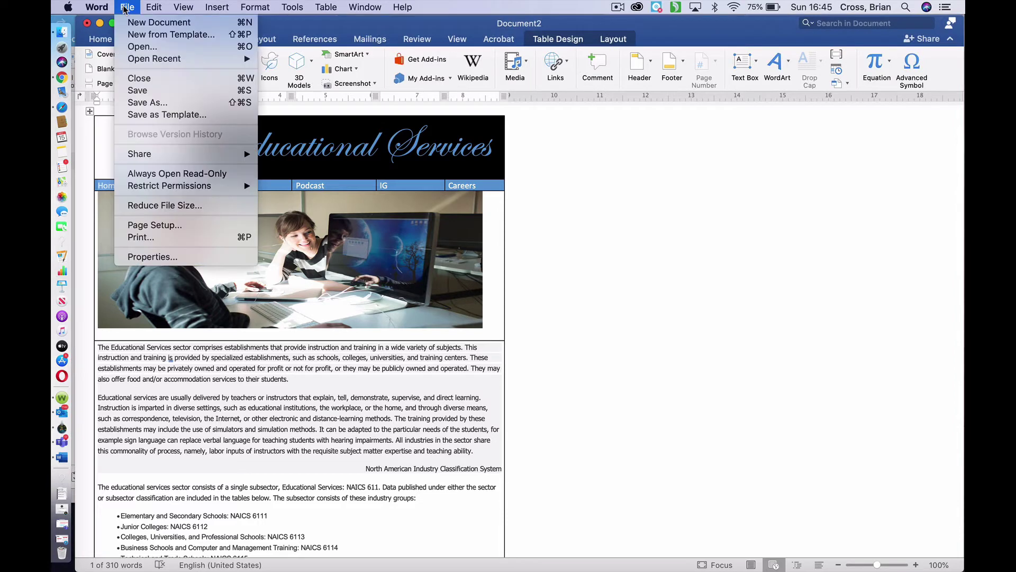
{"action": "left_click", "coordinate": [151, 24]}
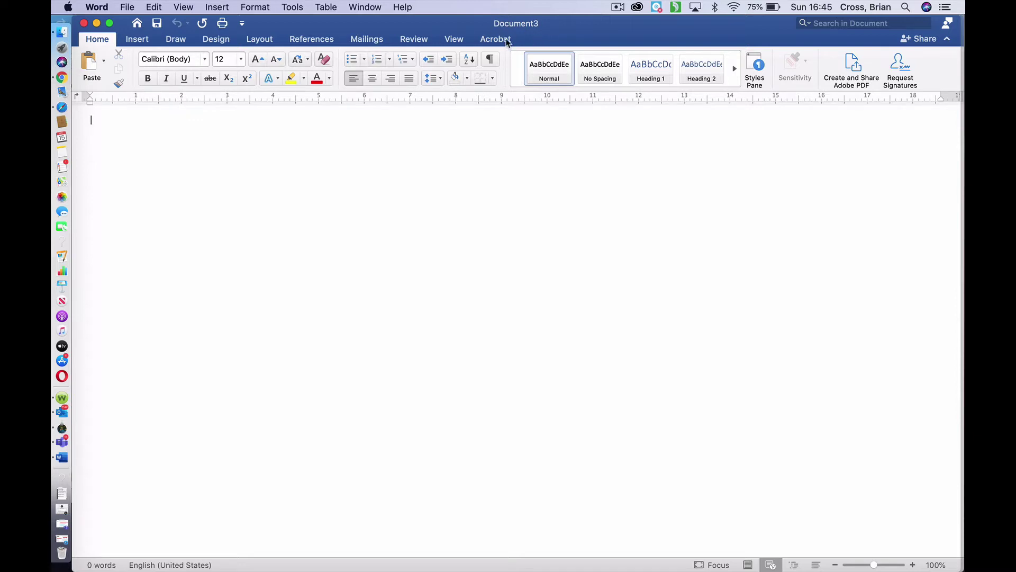
{"action": "left_click", "coordinate": [454, 39]}
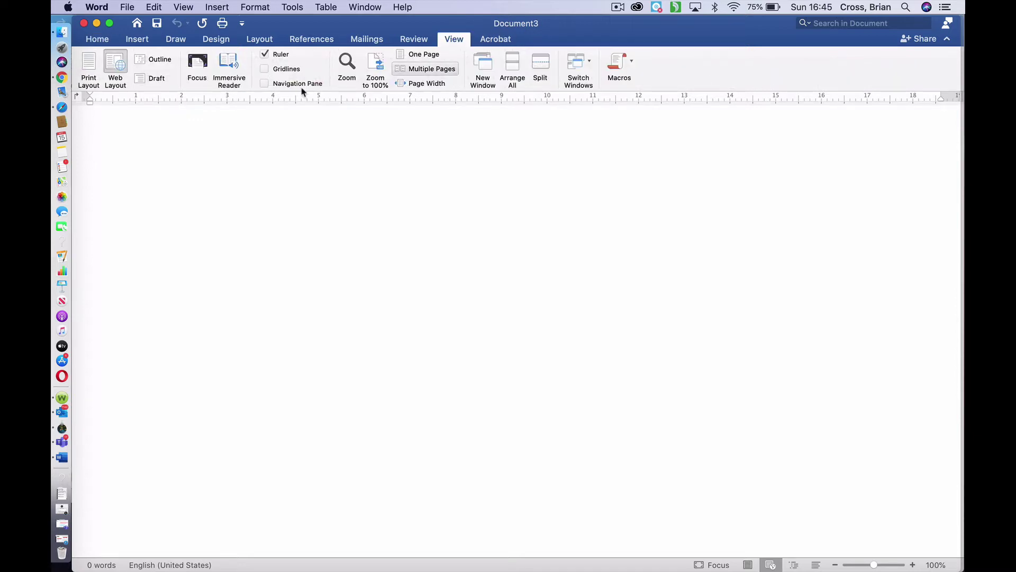
{"action": "left_click", "coordinate": [89, 67]}
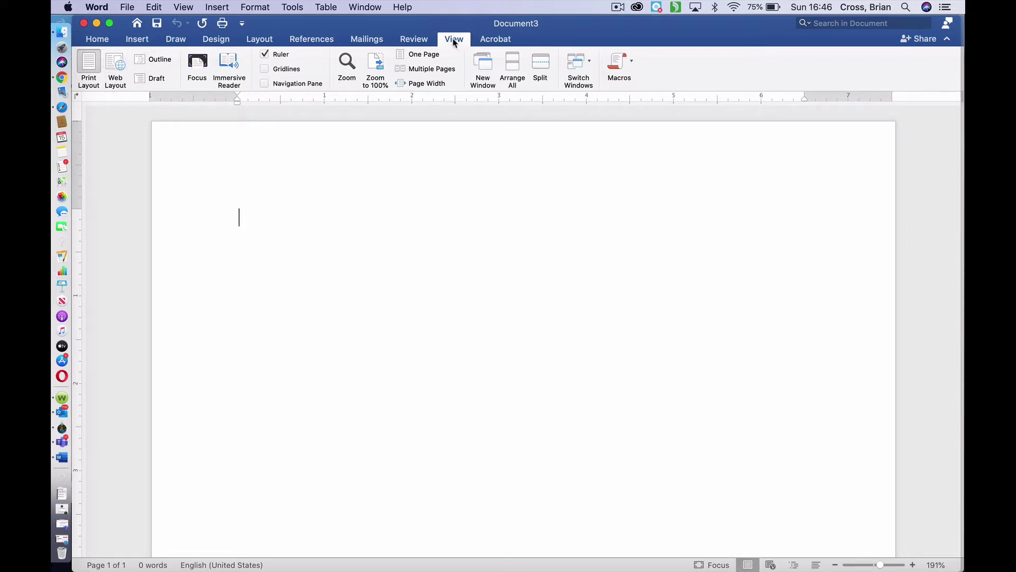
{"action": "left_click", "coordinate": [116, 68]}
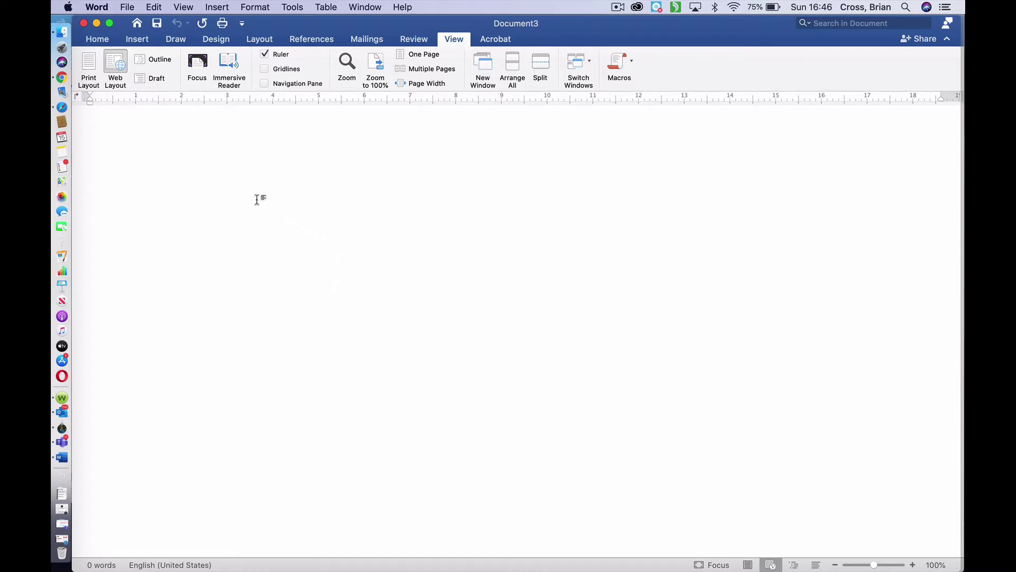
Insert a table with five columns and five rows at the start of the document.
{"action": "left_click", "coordinate": [136, 39]}
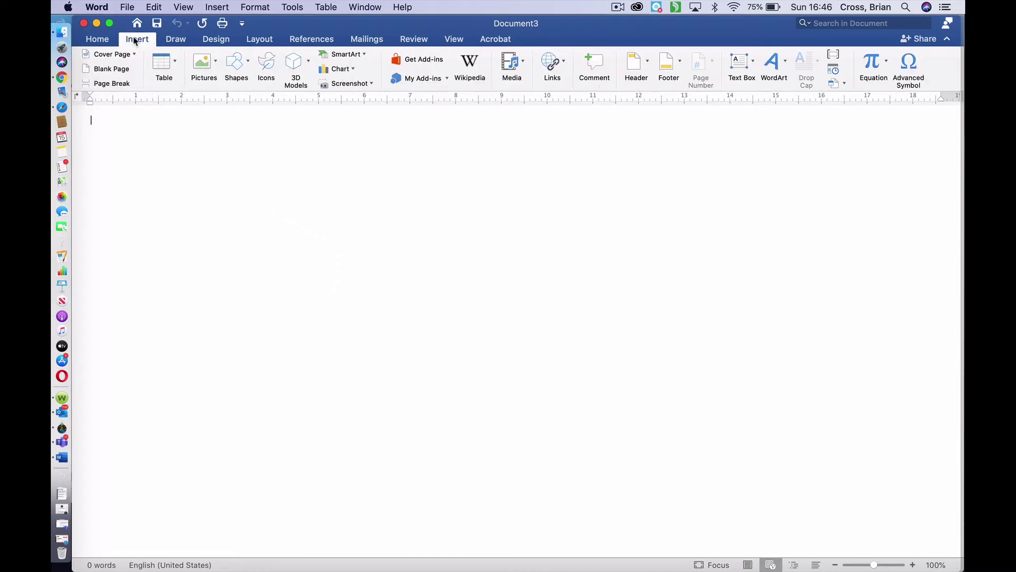
{"action": "left_click", "coordinate": [177, 66]}
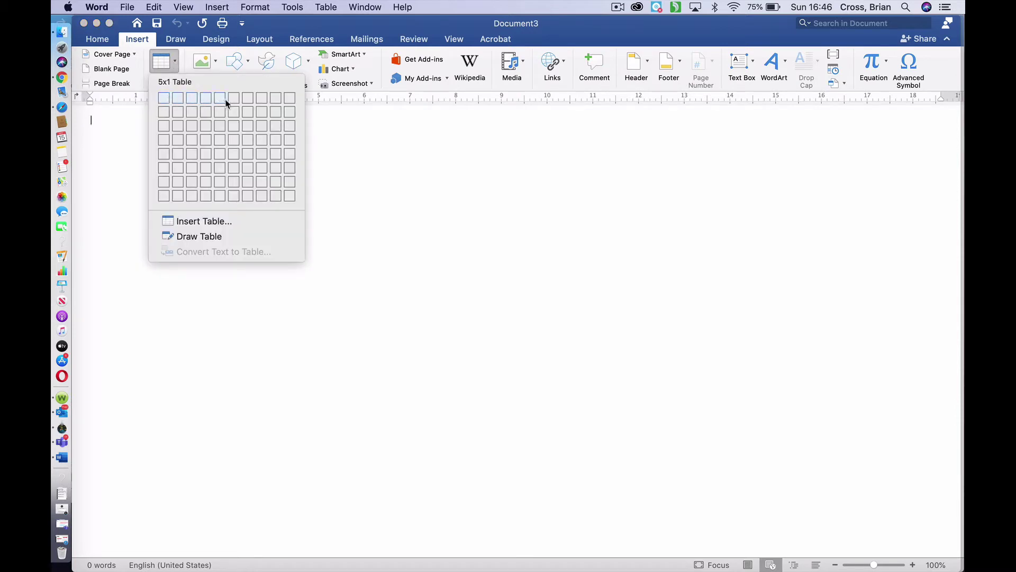
{"action": "left_click", "coordinate": [224, 153]}
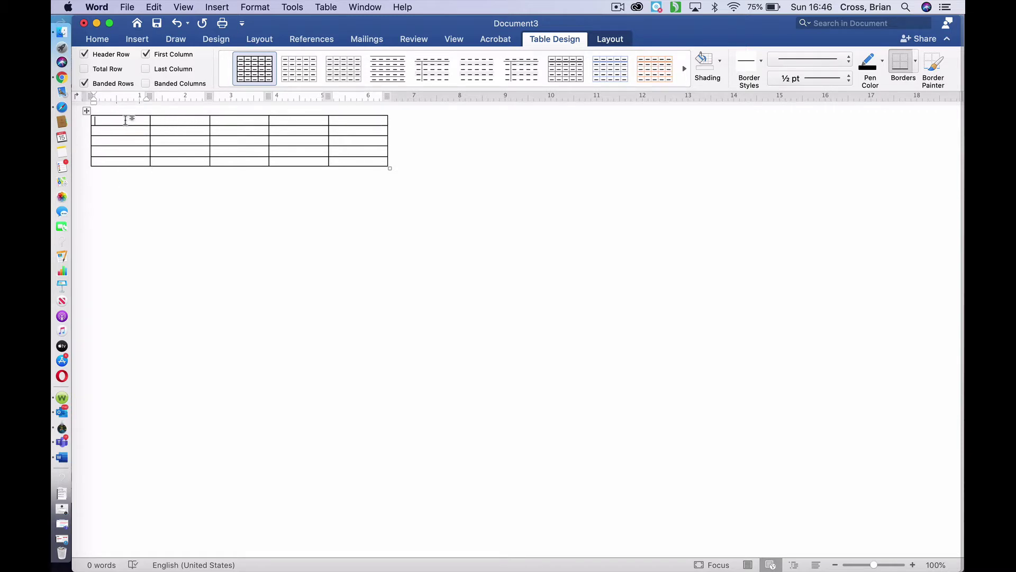
{"action": "left_click_drag", "start_coordinate": [125, 121], "coordinate": [345, 124]}
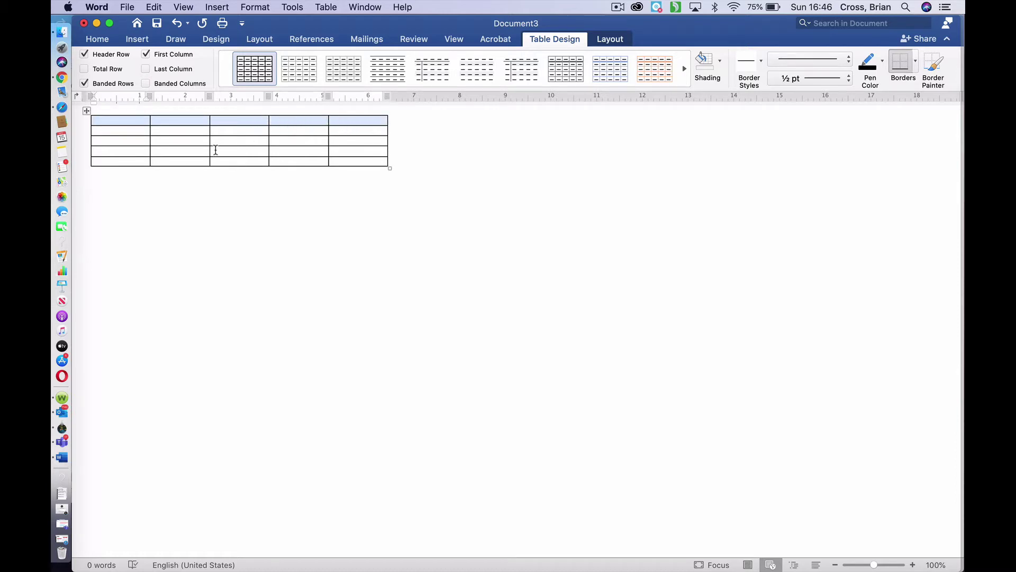
{"action": "left_click", "coordinate": [215, 150]}
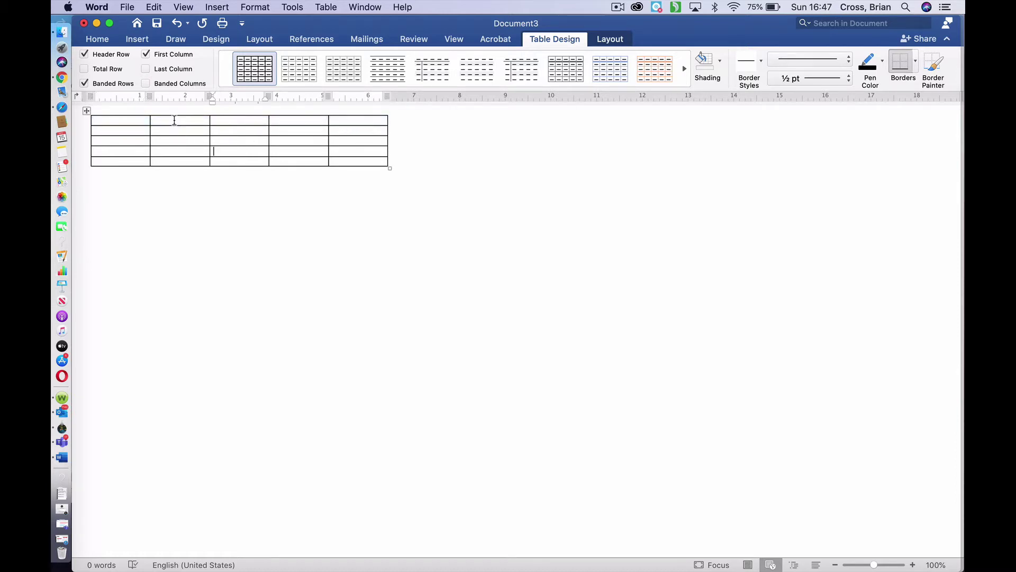
{"action": "left_click_drag", "start_coordinate": [174, 120], "coordinate": [342, 128]}
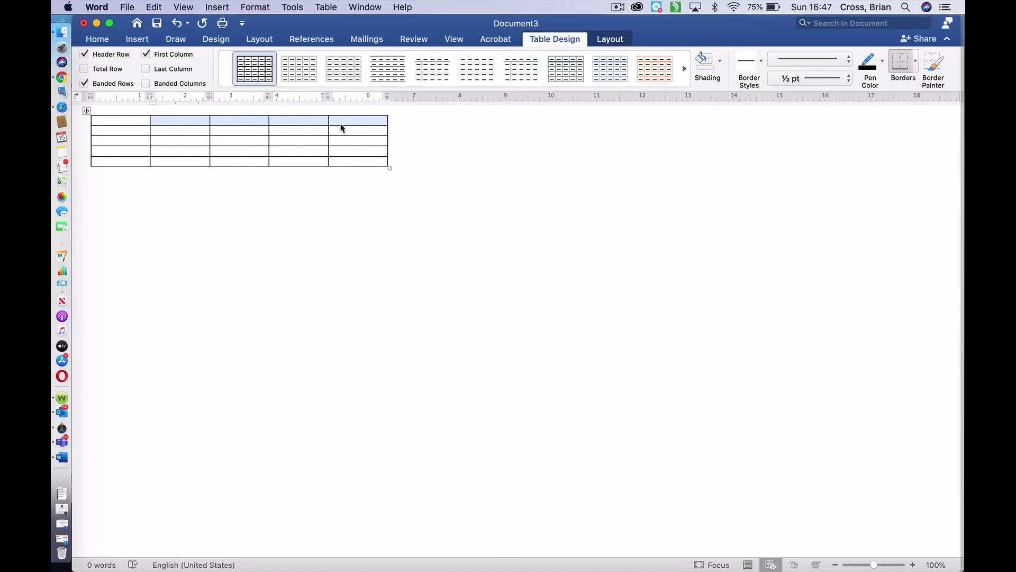
{"action": "right_click", "coordinate": [294, 122]}
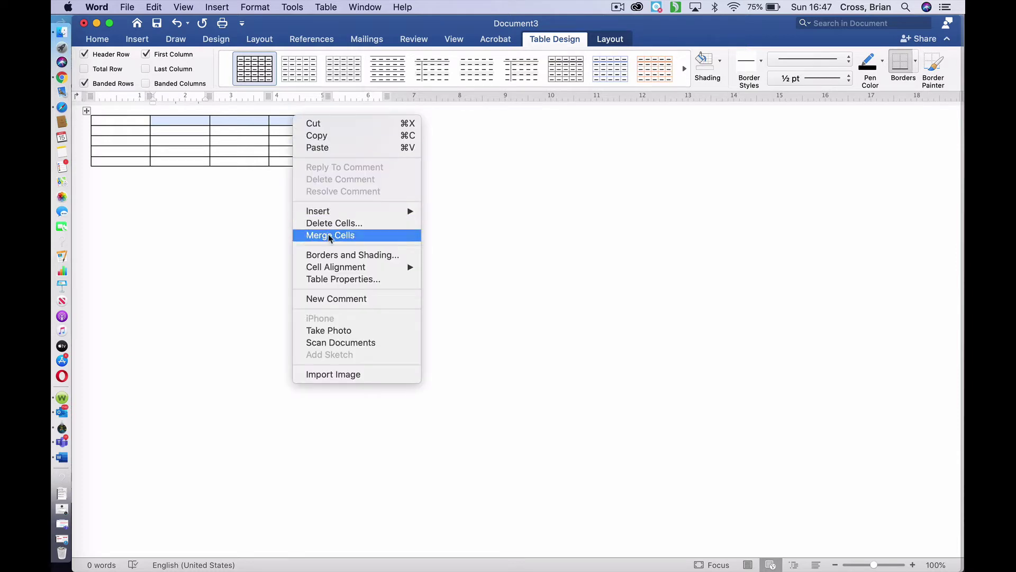
{"action": "left_click", "coordinate": [262, 260]}
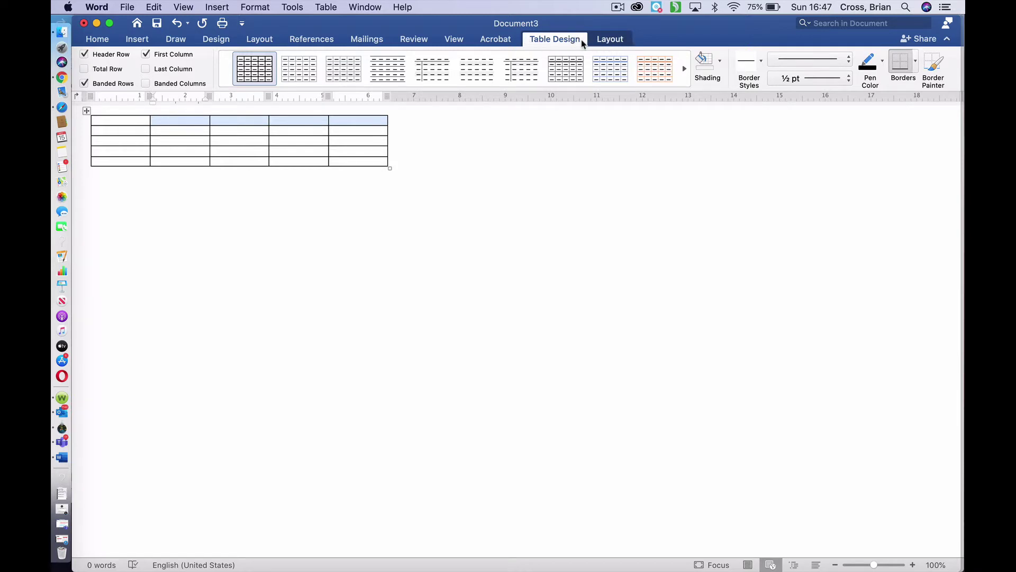
{"action": "left_click", "coordinate": [565, 163]}
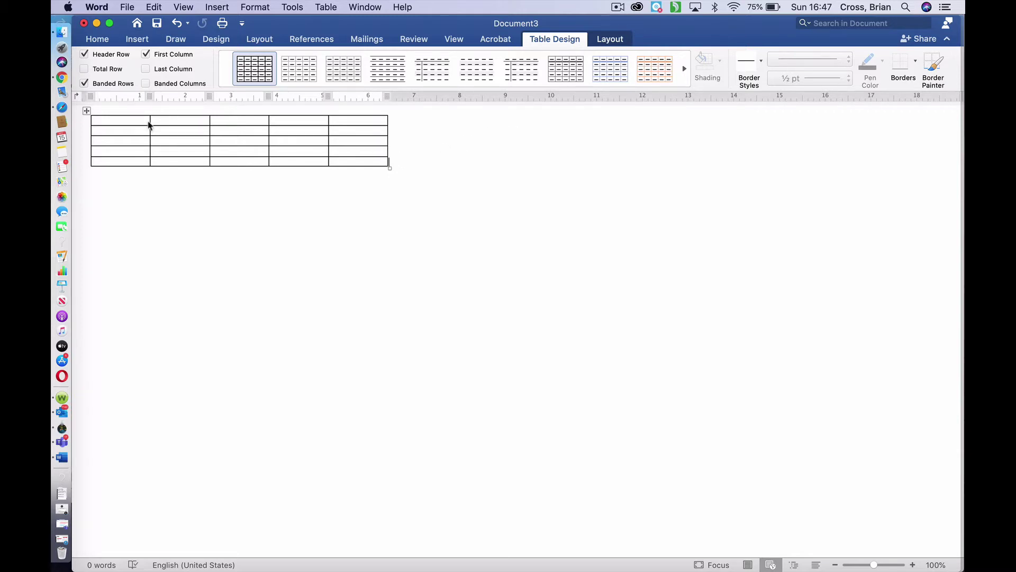
Merge the second through fifth cells of the table's first row into one cell.
{"action": "mouse_move", "coordinate": [137, 122]}
{"action": "left_mouse_down"}
{"action": "mouse_move", "coordinate": [275, 127]}
{"action": "mouse_move", "coordinate": [343, 116]}
{"action": "mouse_move", "coordinate": [333, 125]}
{"action": "left_mouse_up"}
{"action": "left_click", "coordinate": [225, 129]}
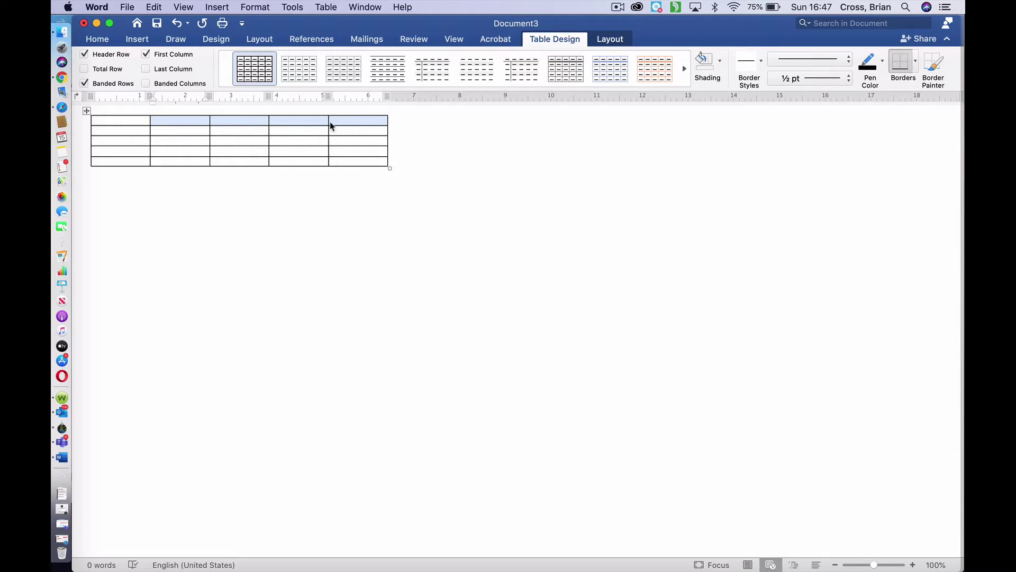
{"action": "left_click", "coordinate": [612, 40]}
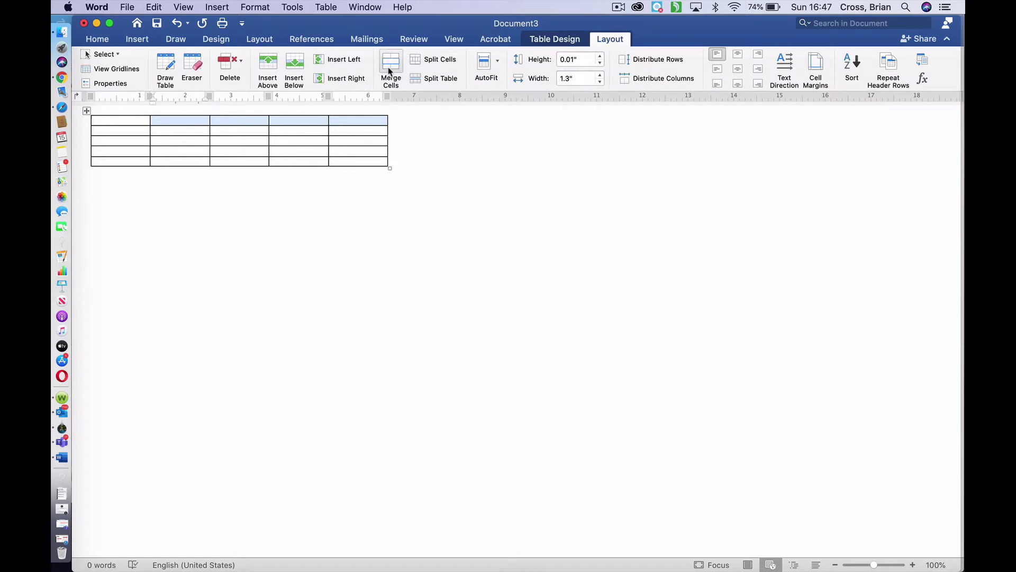
{"action": "left_click", "coordinate": [390, 71]}
{"action": "left_click", "coordinate": [363, 190]}
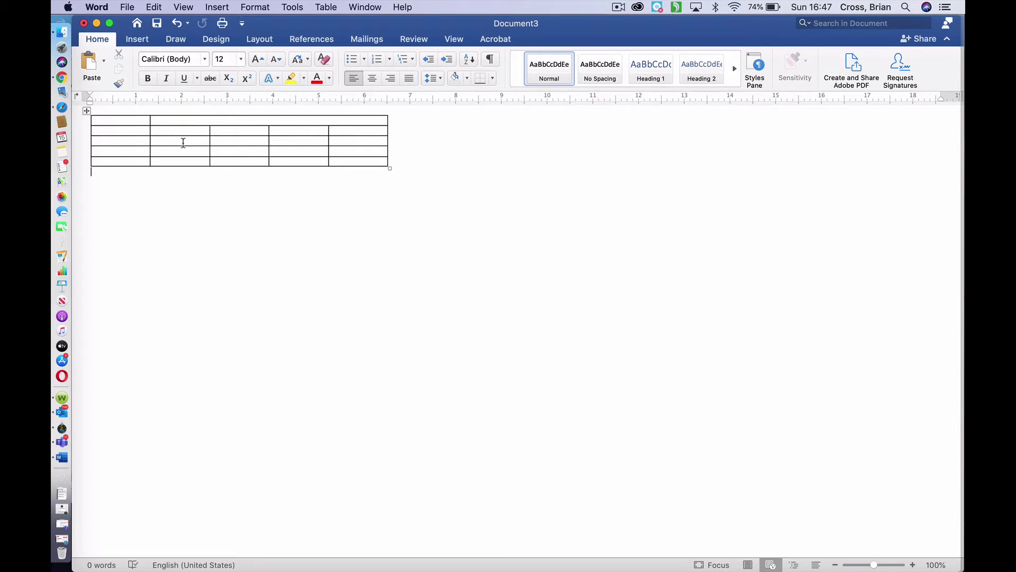
Enter the title "Educational Services" in the merged cell of the first row.
{"action": "left_click", "coordinate": [203, 120]}
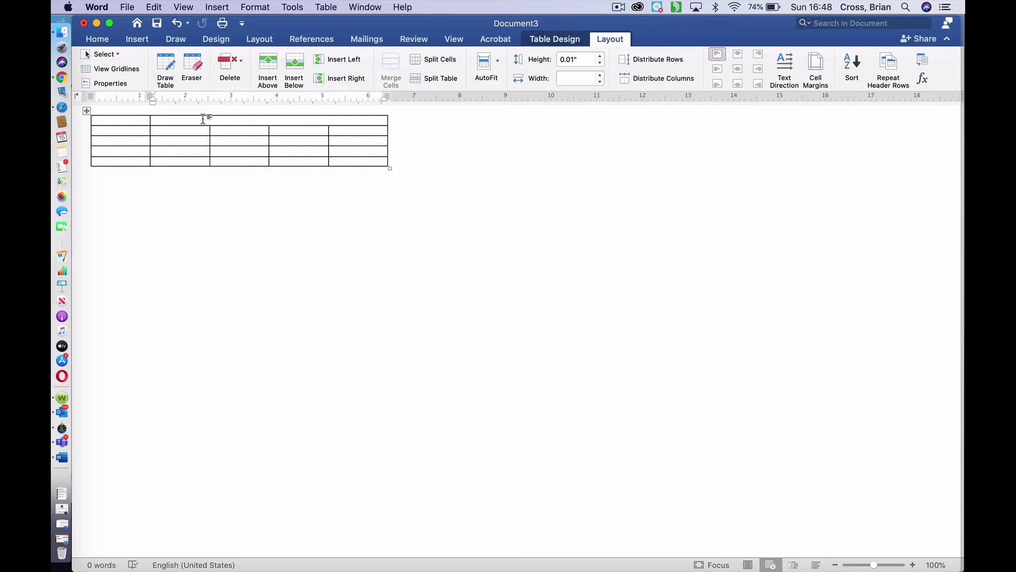
{"action": "type", "text": "Educational "}
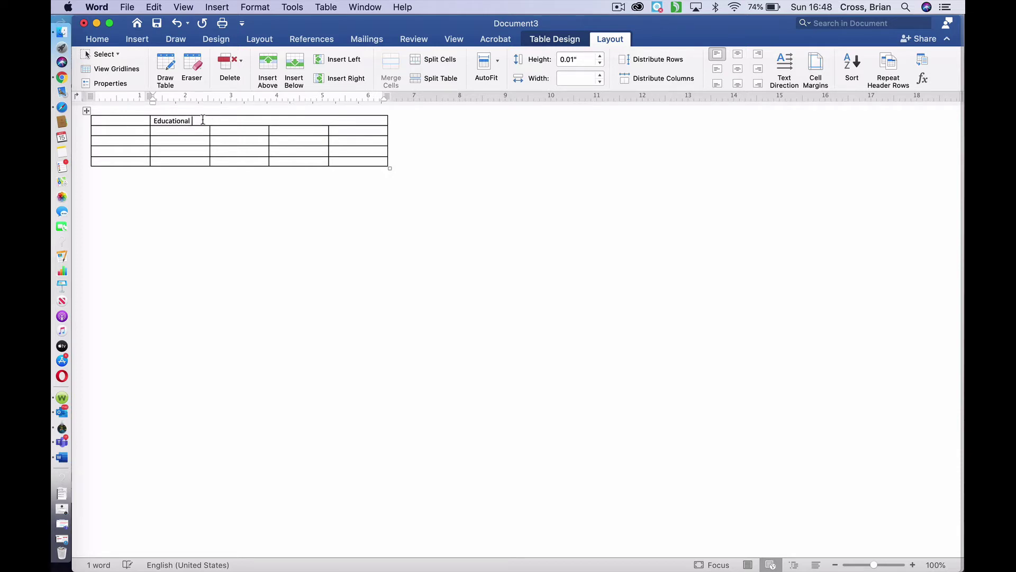
{"action": "type", "text": "Services"}
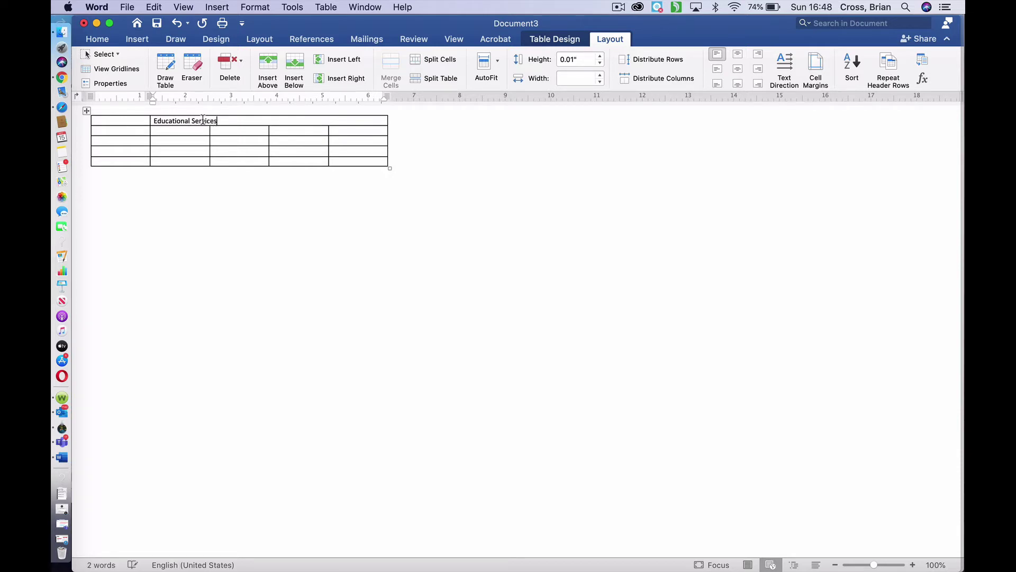
{"action": "left_click", "coordinate": [241, 147]}
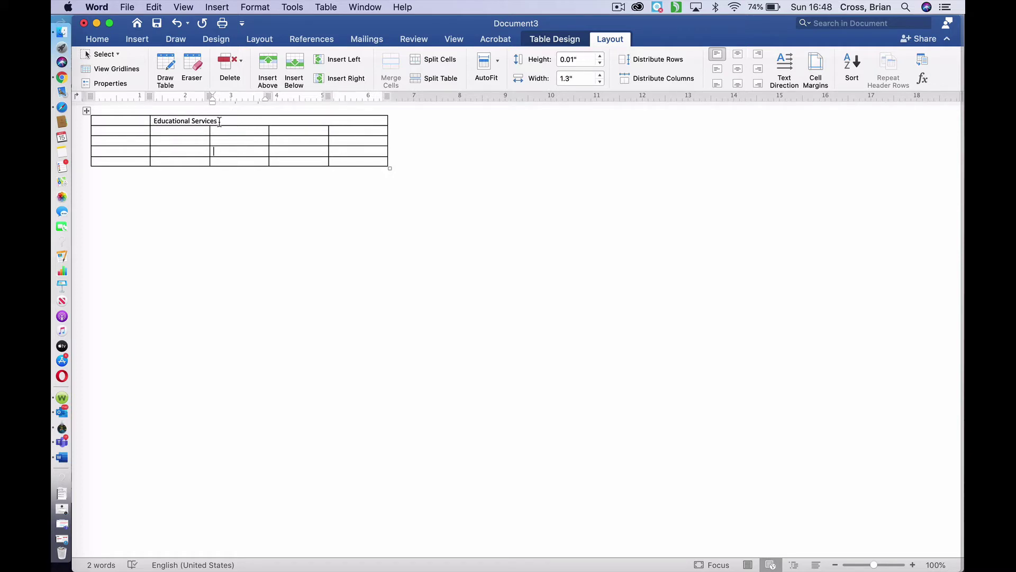
Set the "Educational Services" title to font size 72 and widen the table's last column by about a quarter inch.
{"action": "left_click_drag", "start_coordinate": [219, 121], "coordinate": [165, 122]}
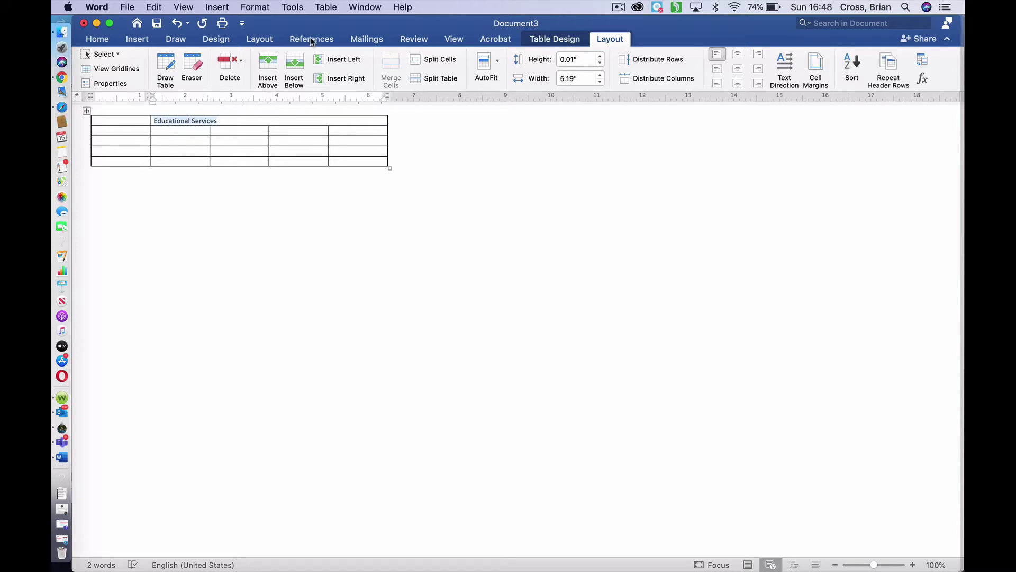
{"action": "left_click", "coordinate": [104, 41]}
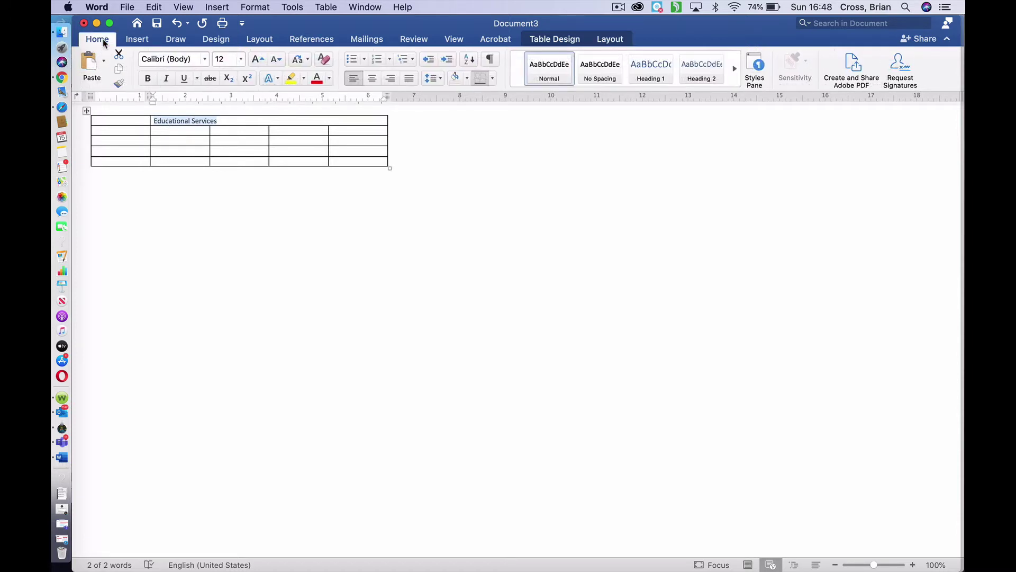
{"action": "left_click", "coordinate": [242, 61]}
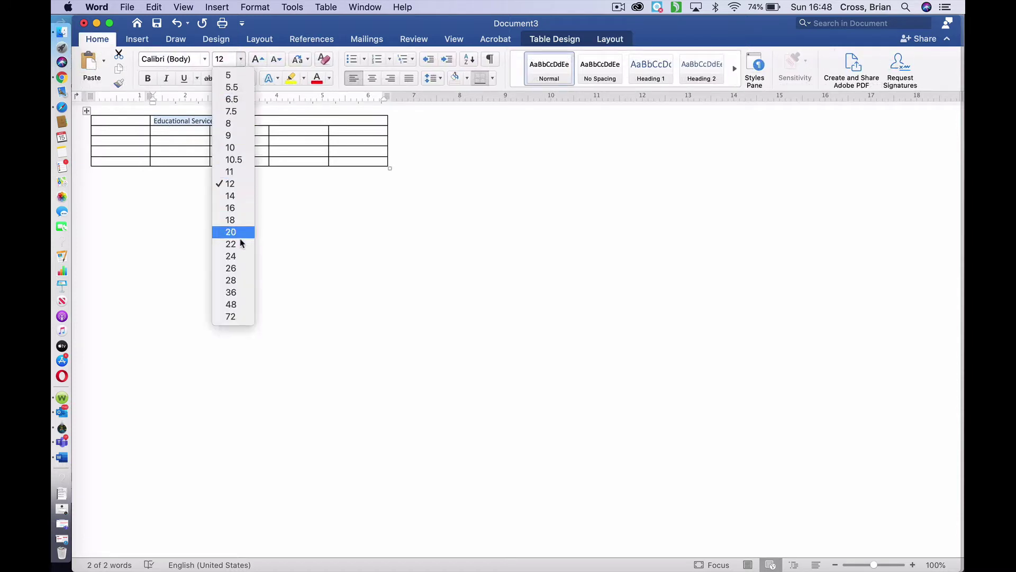
{"action": "left_click", "coordinate": [233, 317]}
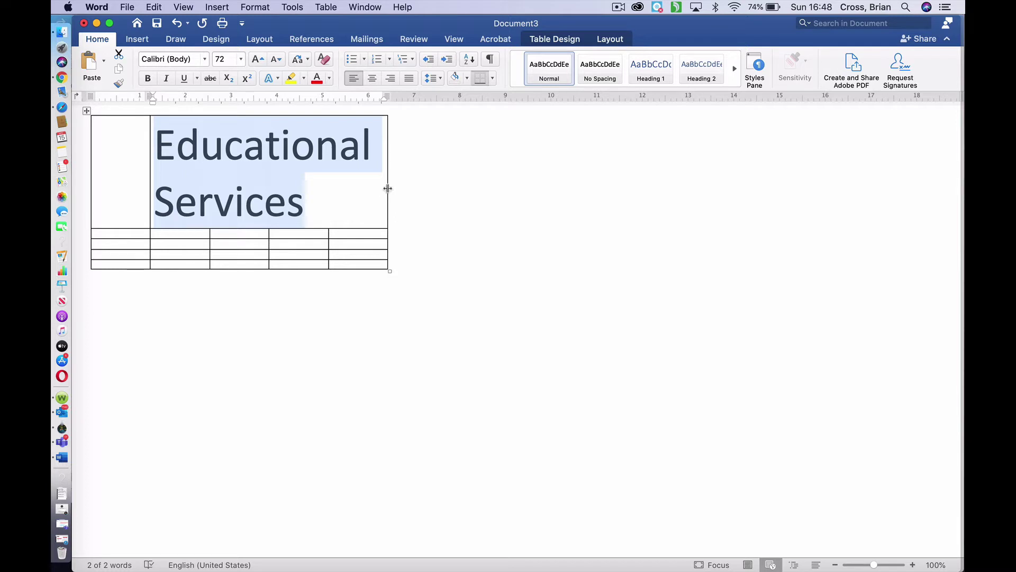
{"action": "mouse_move", "coordinate": [388, 189]}
{"action": "left_mouse_down"}
{"action": "mouse_move", "coordinate": [418, 184]}
{"action": "mouse_move", "coordinate": [399, 185]}
{"action": "left_mouse_up"}
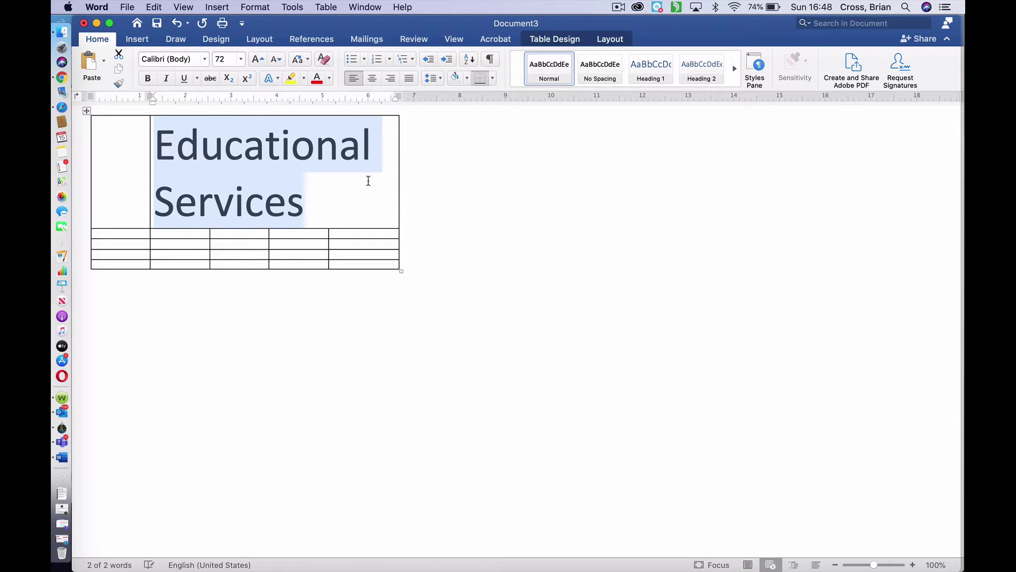
Change the font of the "Educational Services" title to Edwardian Script ITC.
{"action": "left_click", "coordinate": [204, 59]}
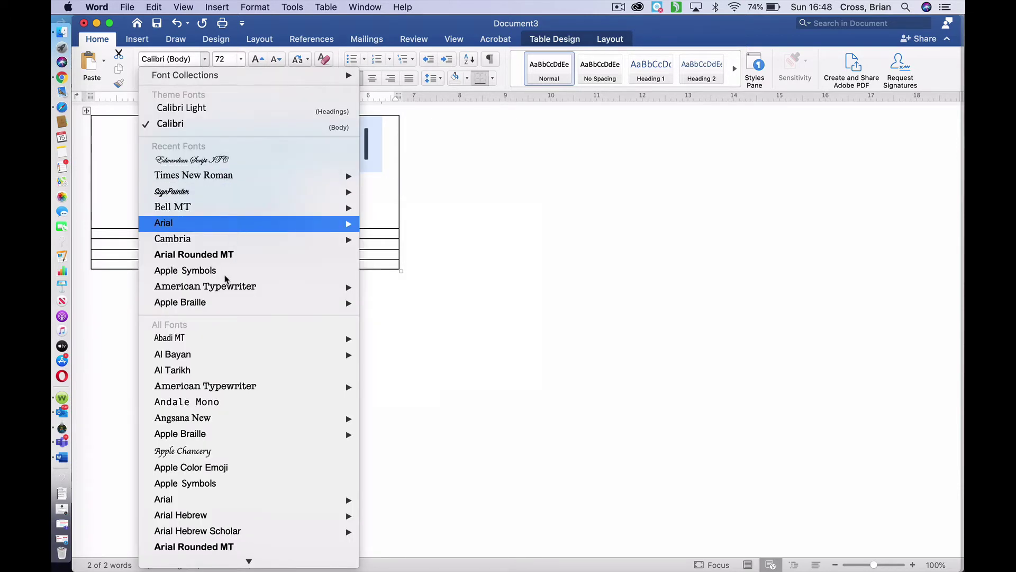
{"action": "scroll", "coordinate": [227, 360], "scroll_direction": "down", "scroll_amount": 10}
{"action": "scroll", "coordinate": [230, 435], "scroll_direction": "down", "scroll_amount": 10}
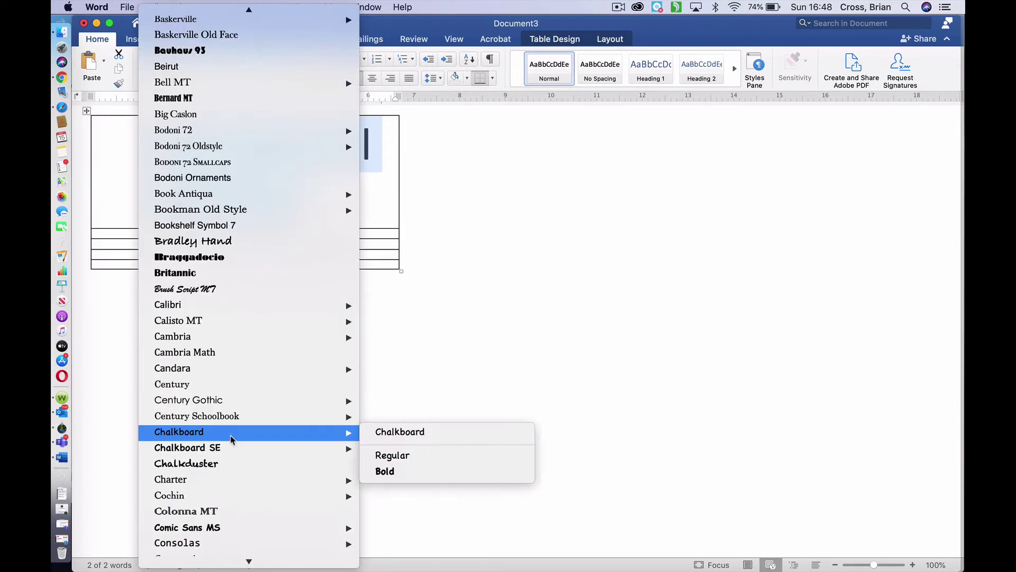
{"action": "scroll", "coordinate": [230, 495], "scroll_direction": "down", "scroll_amount": 10}
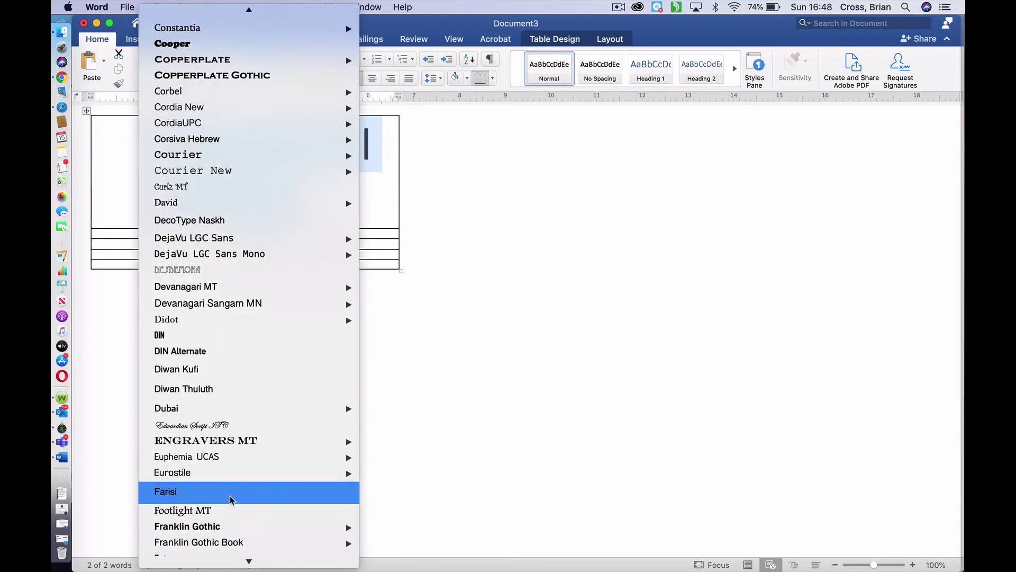
{"action": "left_click", "coordinate": [249, 425]}
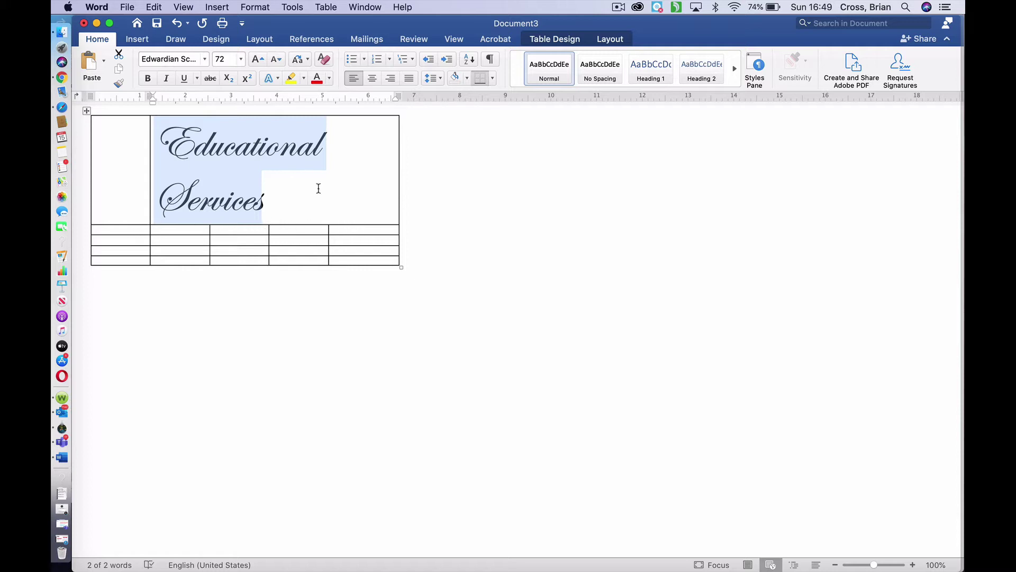
Set the font size of the "Educational Services" title to 65.
{"action": "left_click", "coordinate": [241, 59]}
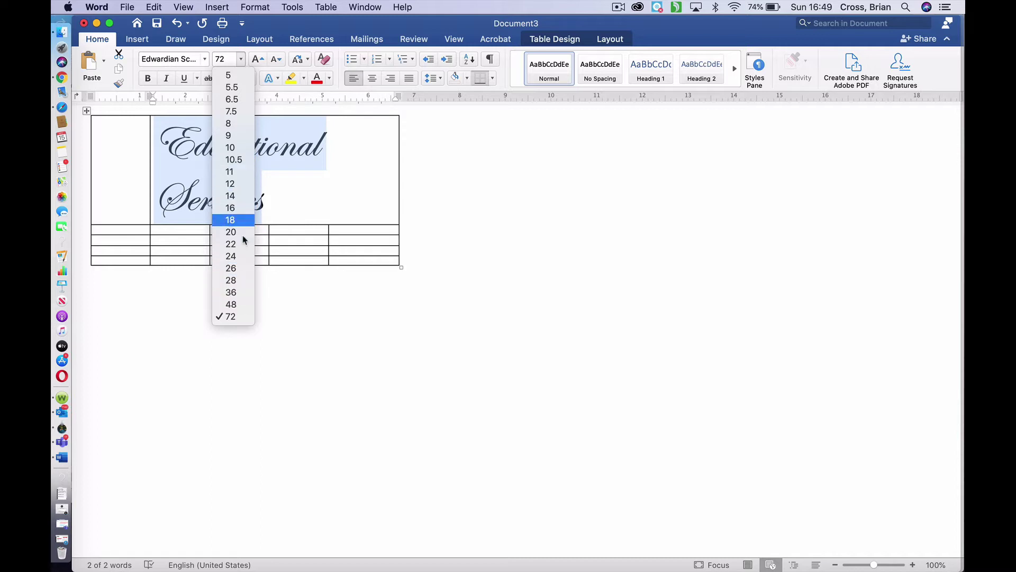
{"action": "left_click", "coordinate": [229, 58]}
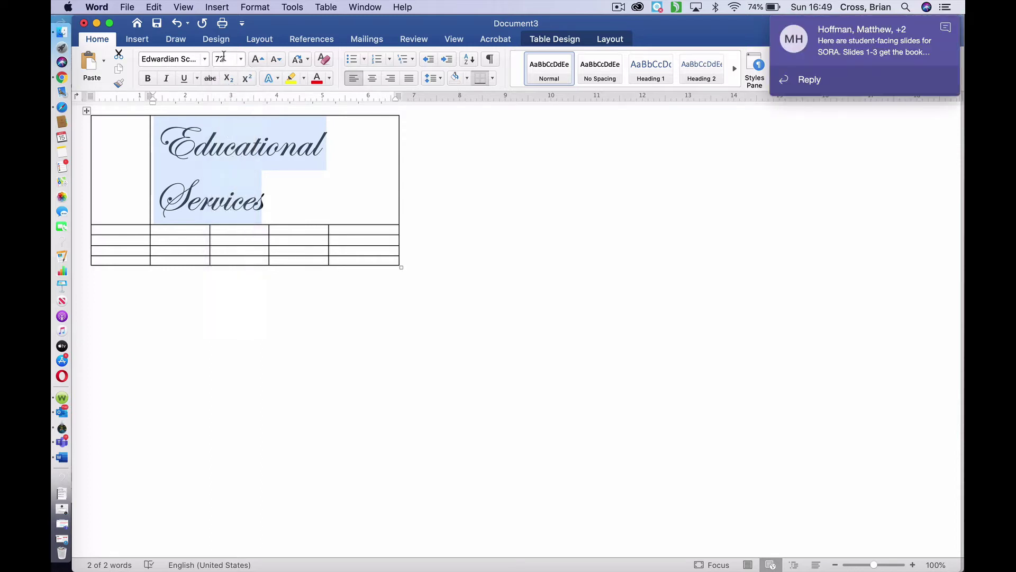
{"action": "left_click", "coordinate": [231, 60]}
{"action": "type", "text": "65"}
{"action": "key", "text": "Return"}
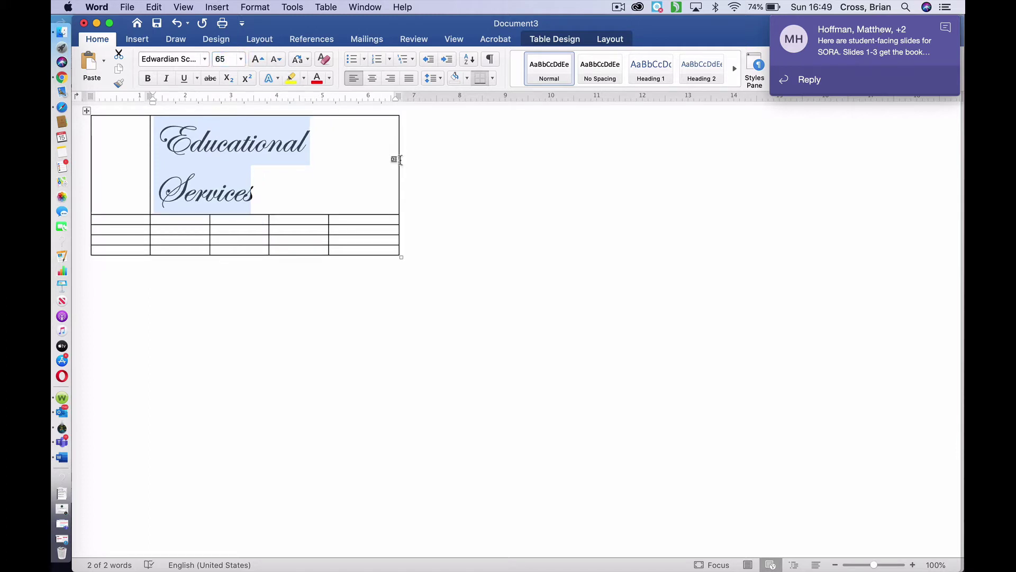
Widen the table's last column by about half an inch and shift the border between the fourth and fifth columns about 0.3 inch outward.
{"action": "left_click_drag", "start_coordinate": [399, 161], "coordinate": [422, 160]}
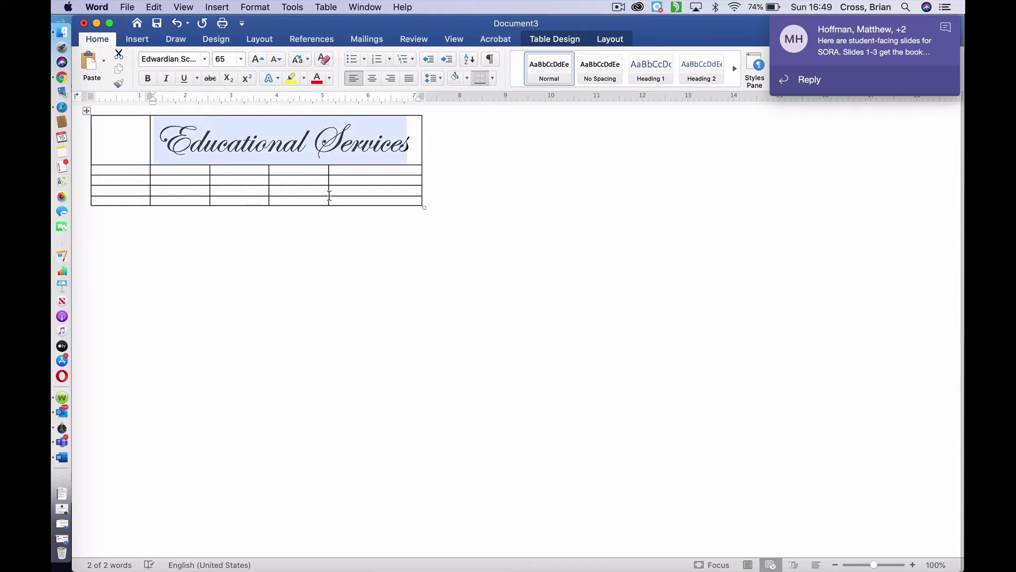
{"action": "left_click_drag", "start_coordinate": [328, 190], "coordinate": [343, 189]}
{"action": "left_click", "coordinate": [612, 41]}
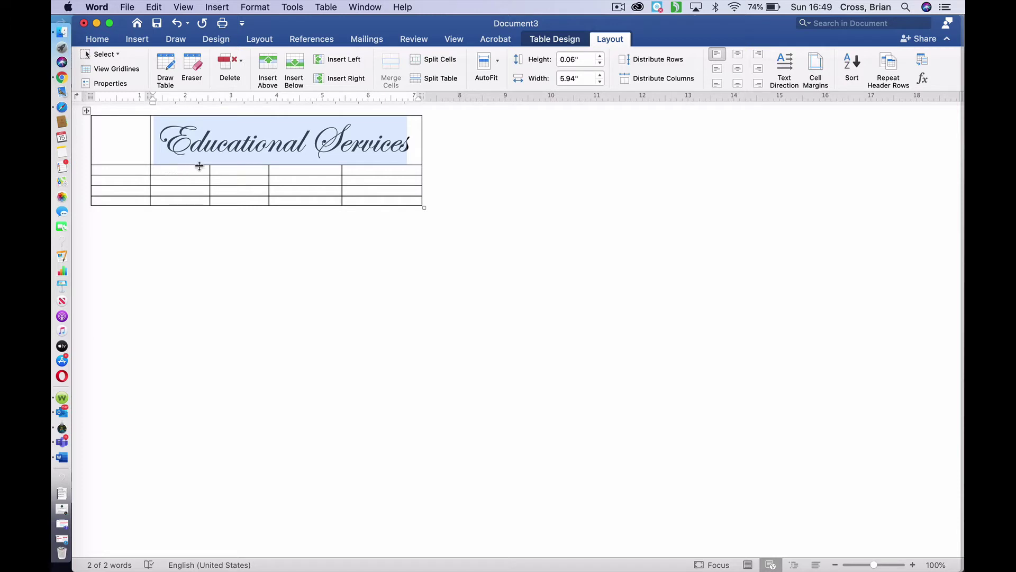
Enter "Home", "About" and "Podcast" in the first three cells of the table's second row.
{"action": "left_click", "coordinate": [122, 170]}
{"action": "type", "text": "H"}
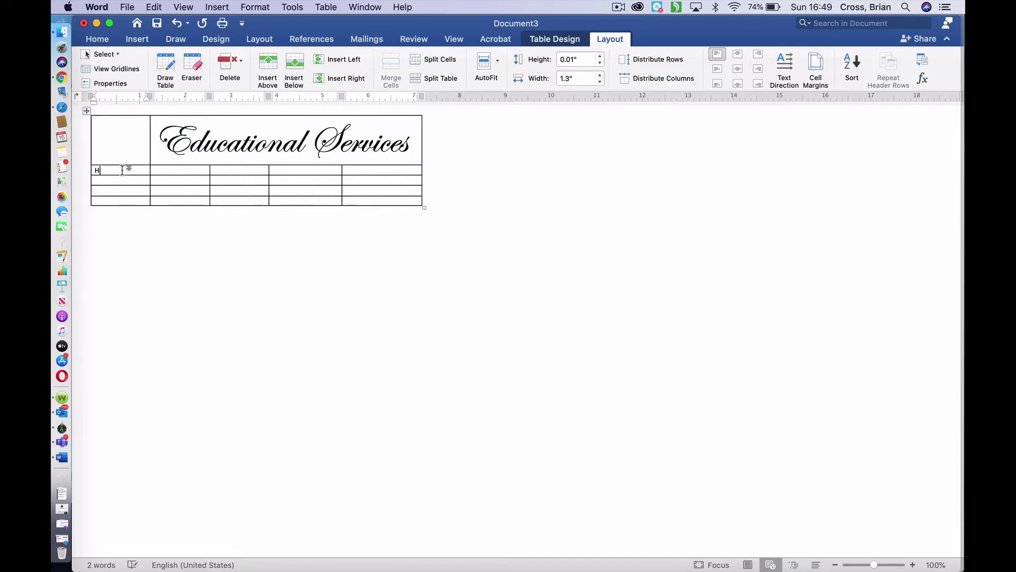
{"action": "type", "text": "ome"}
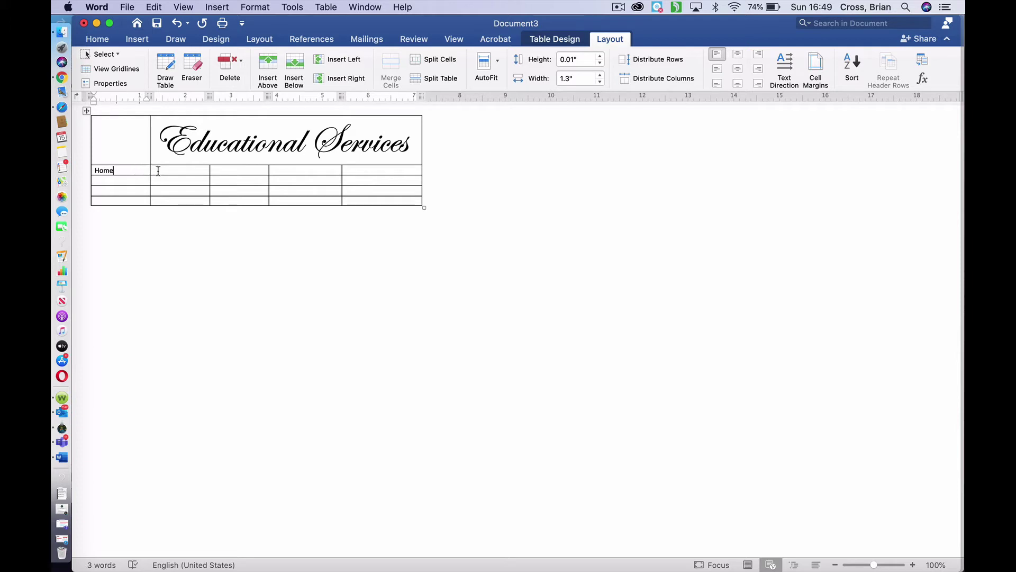
{"action": "left_click", "coordinate": [167, 169]}
{"action": "type", "text": "About"}
{"action": "left_click", "coordinate": [223, 171]}
{"action": "type", "text": "Poda"}
{"action": "type", "text": "cast"}
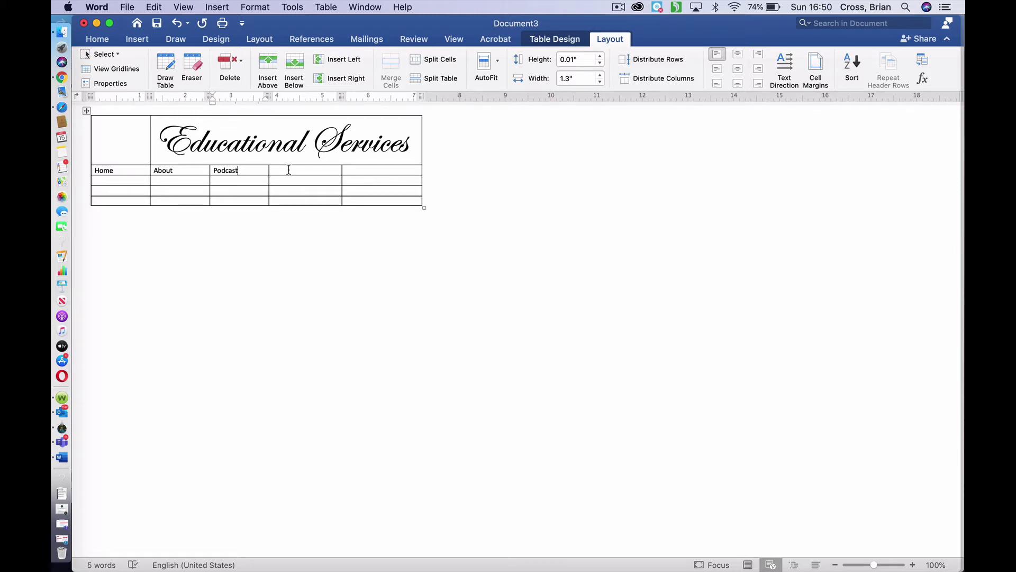
Enter "IG" and "Careers" in the fourth and fifth cells of the second row.
{"action": "left_click", "coordinate": [288, 170]}
{"action": "left_click", "coordinate": [371, 170]}
{"action": "type", "text": "CAre"}
{"action": "key", "text": "BackSpace"}
{"action": "key", "text": "BackSpace"}
{"action": "key", "text": "BackSpace"}
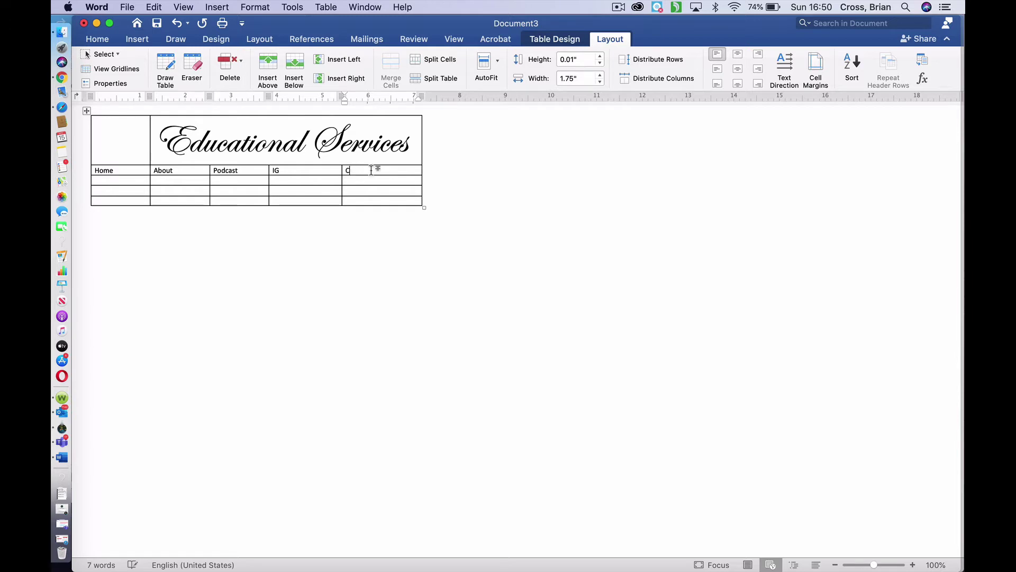
{"action": "type", "text": "areers"}
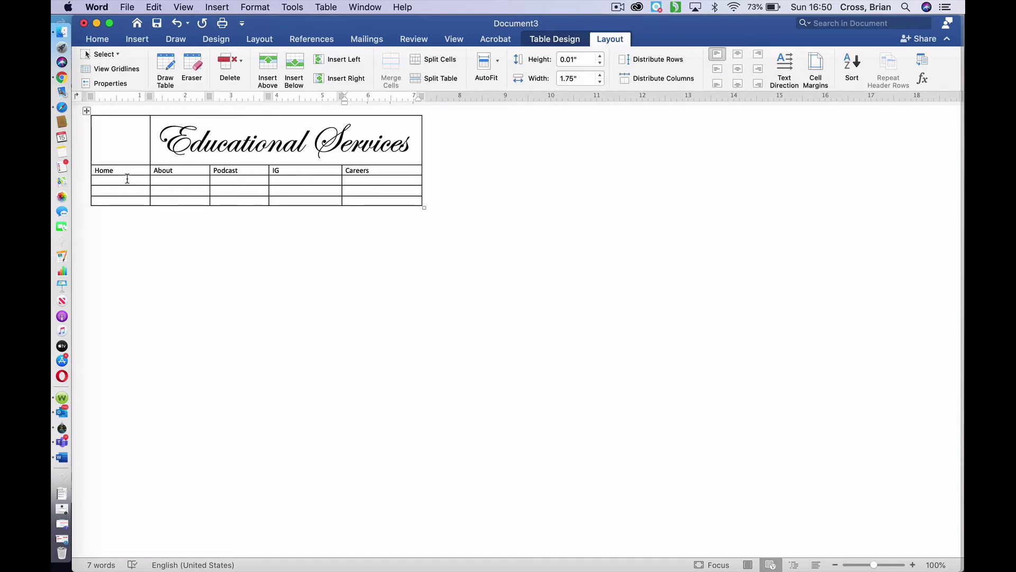
Merge all five cells of the table's third row into one cell.
{"action": "left_click_drag", "start_coordinate": [128, 179], "coordinate": [363, 185]}
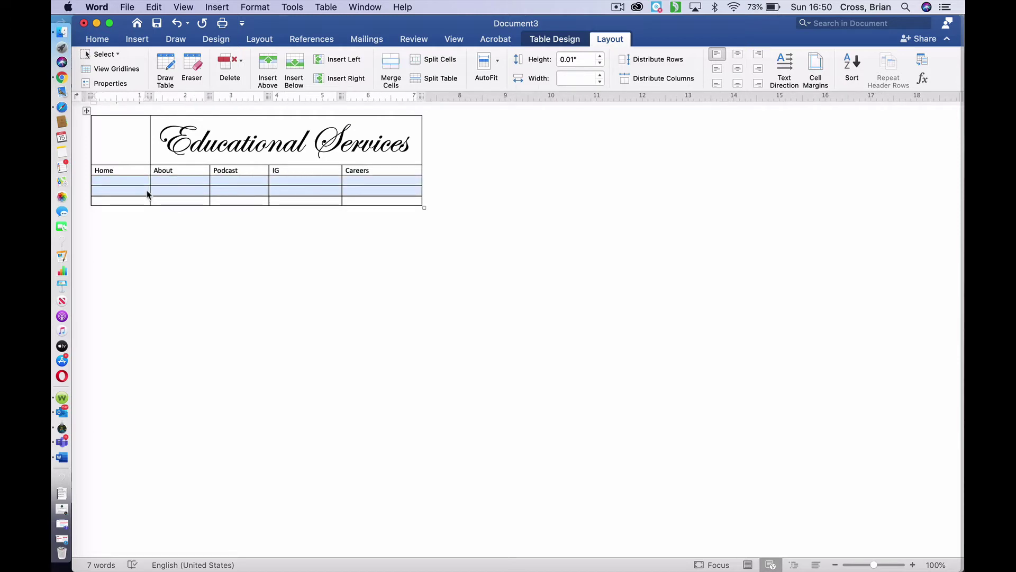
{"action": "left_click", "coordinate": [165, 200]}
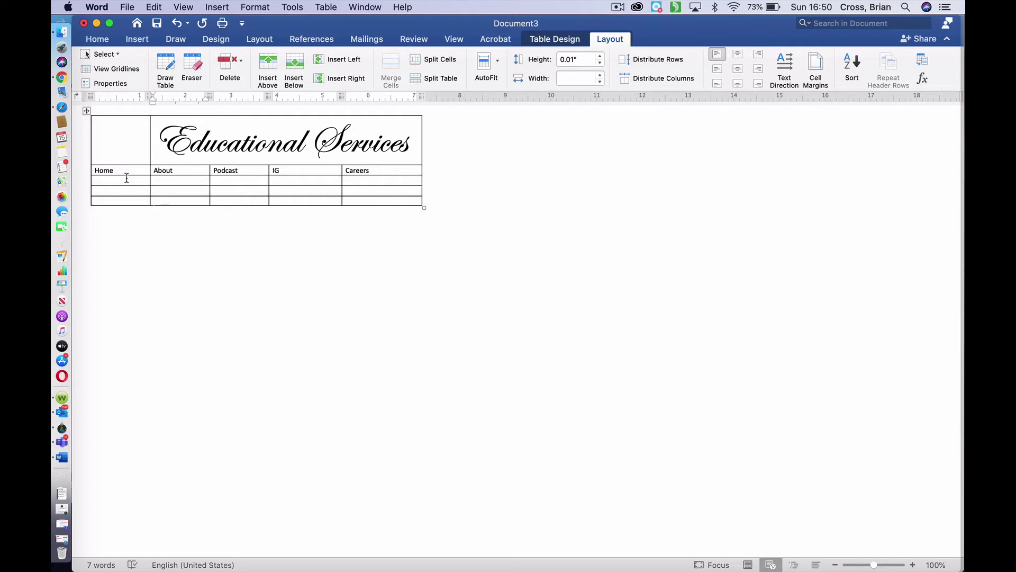
{"action": "left_click_drag", "start_coordinate": [127, 178], "coordinate": [349, 186]}
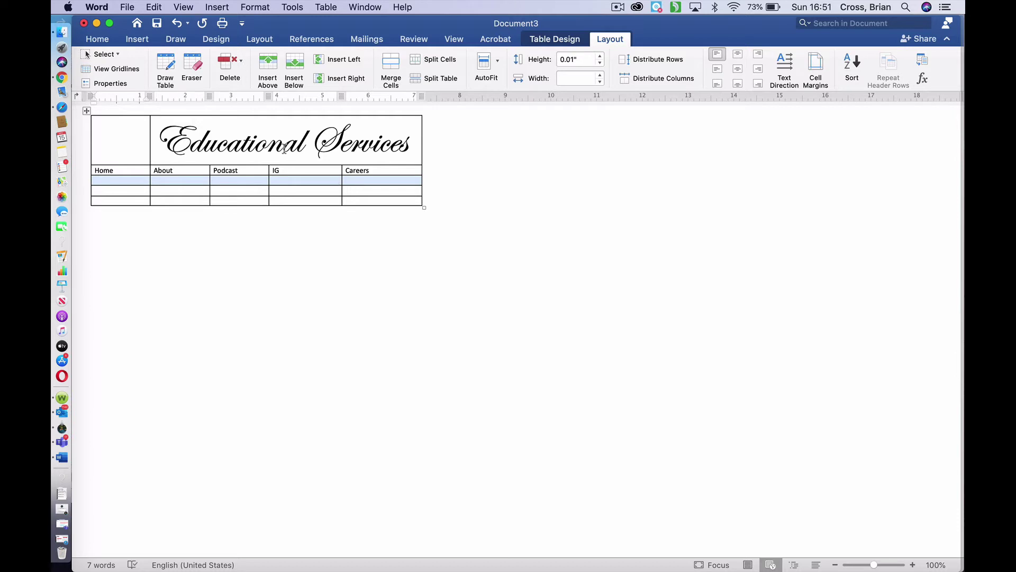
{"action": "left_click", "coordinate": [139, 39]}
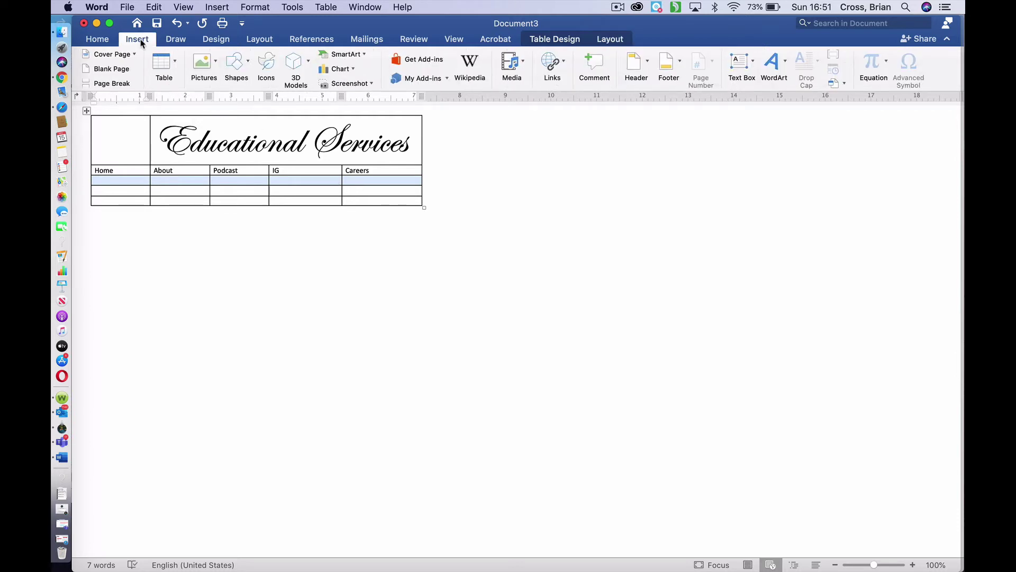
{"action": "right_click", "coordinate": [253, 185]}
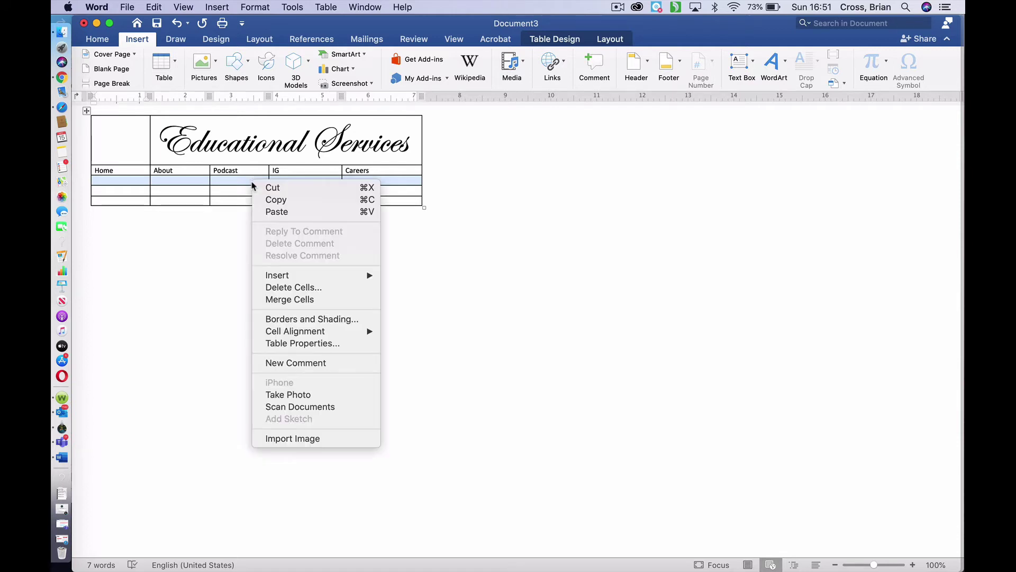
{"action": "left_click", "coordinate": [300, 300]}
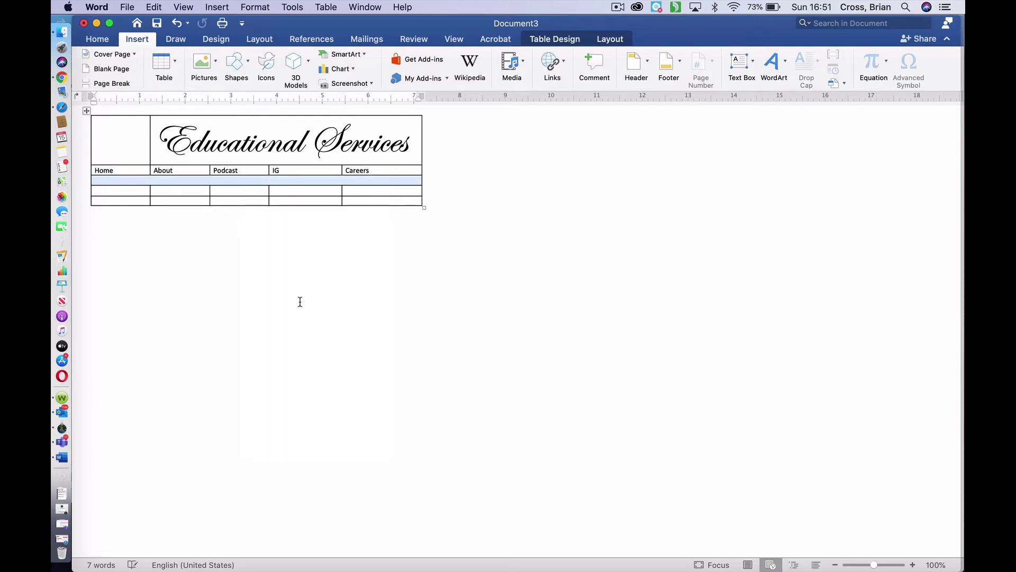
Search the online pictures for "Educational services" to place an image in the merged third row.
{"action": "left_click", "coordinate": [246, 179]}
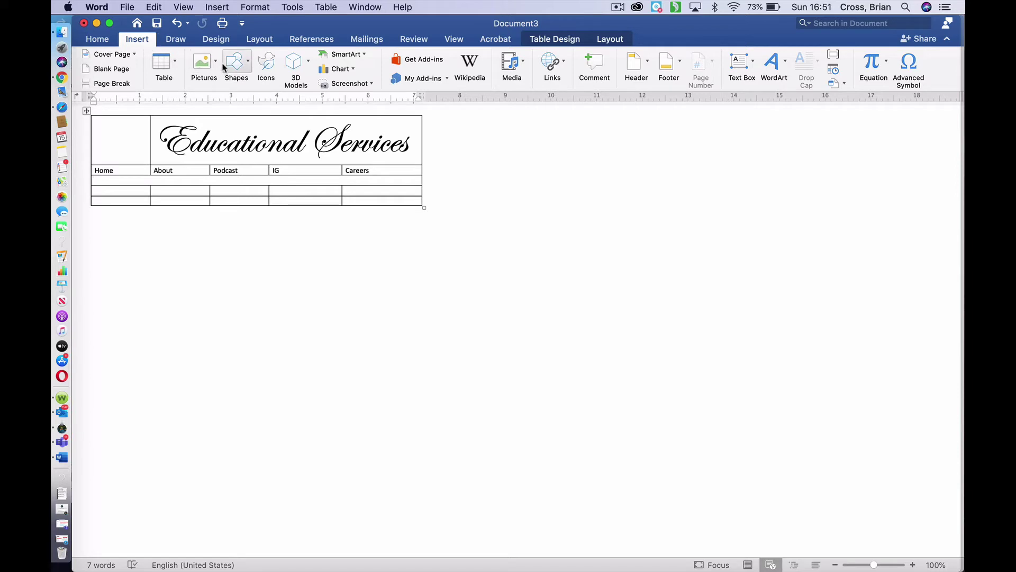
{"action": "left_click", "coordinate": [205, 63]}
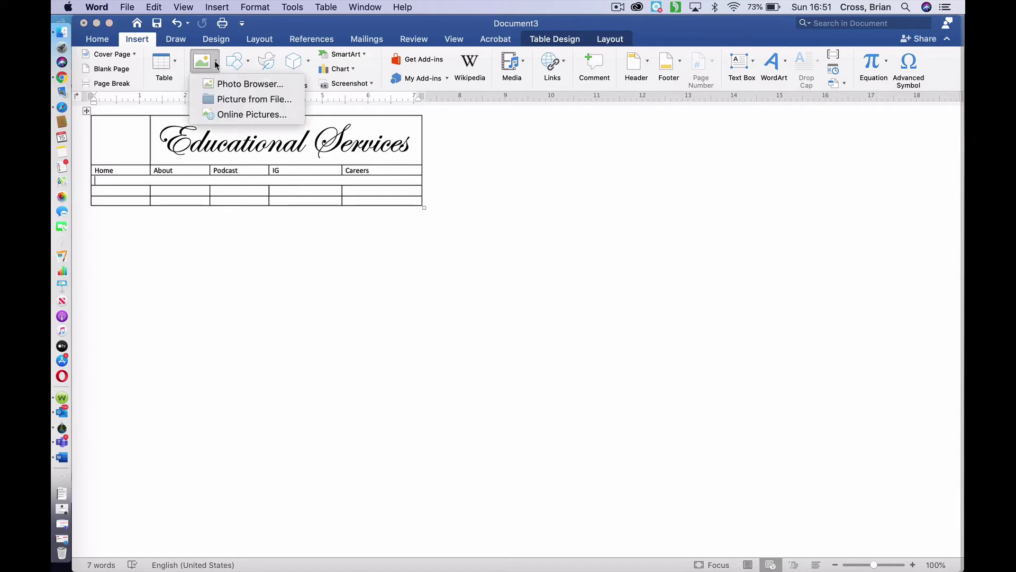
{"action": "left_click", "coordinate": [251, 113]}
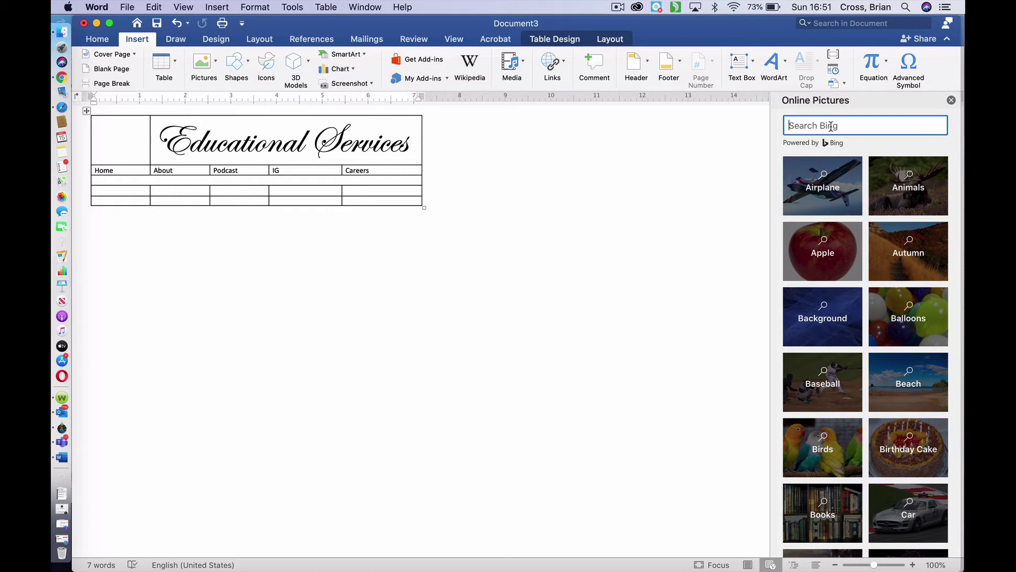
{"action": "type", "text": "Educational serviuces"}
{"action": "key", "text": "BackSpace"}
{"action": "key", "text": "BackSpace"}
{"action": "key", "text": "BackSpace"}
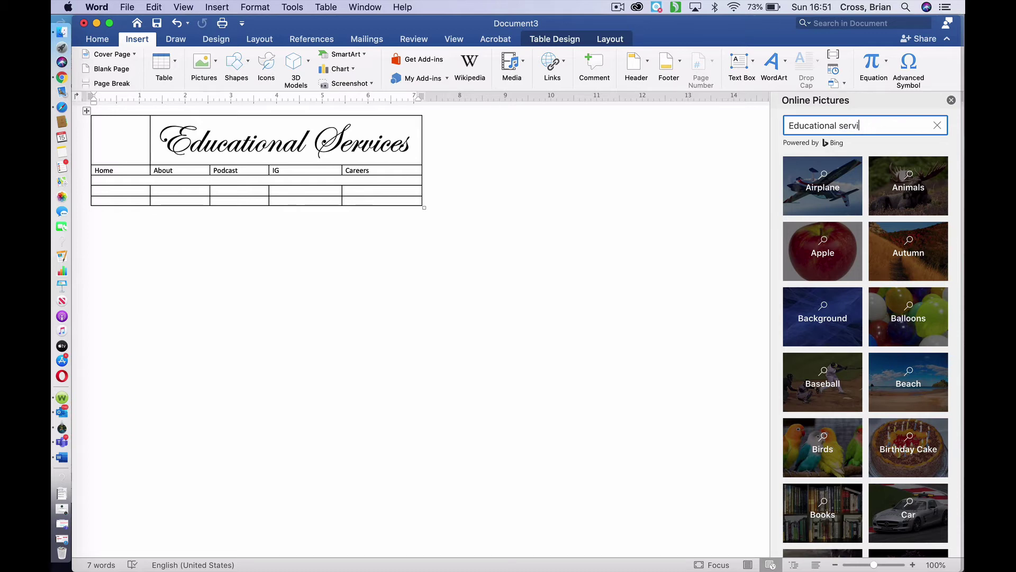
{"action": "type", "text": "ces"}
{"action": "key", "text": "Return"}
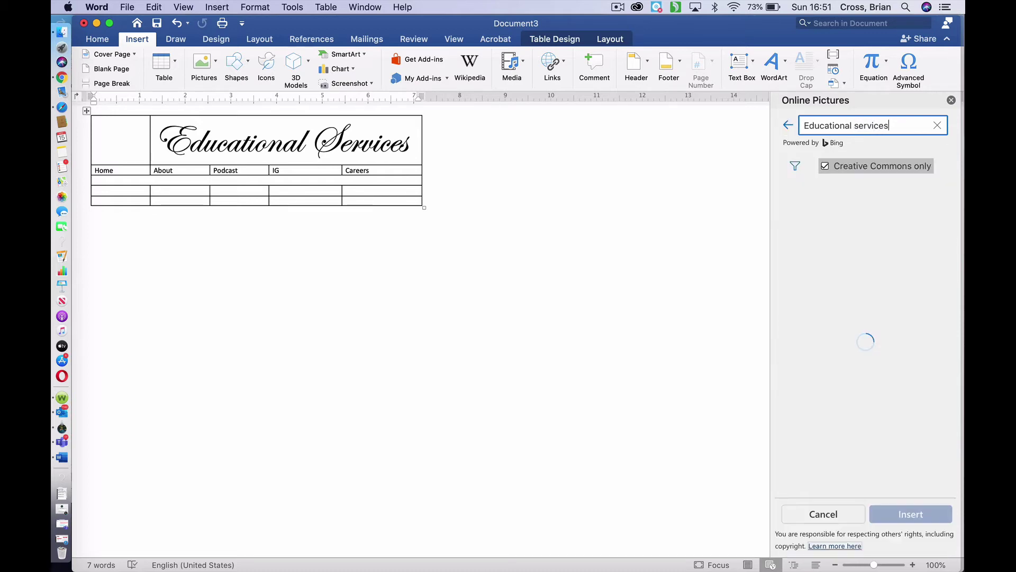
Insert the photo of the classroom with uniformed students at tables into the merged third row.
{"action": "scroll", "coordinate": [875, 265], "scroll_direction": "down", "scroll_amount": 2}
{"action": "scroll", "coordinate": [875, 265], "scroll_direction": "down", "scroll_amount": 4}
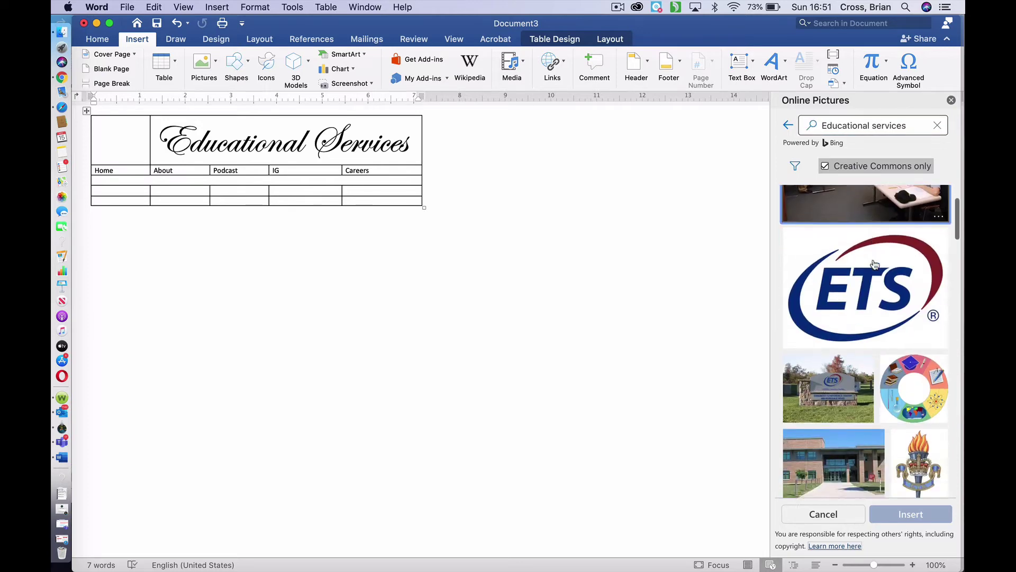
{"action": "scroll", "coordinate": [855, 256], "scroll_direction": "up", "scroll_amount": 6}
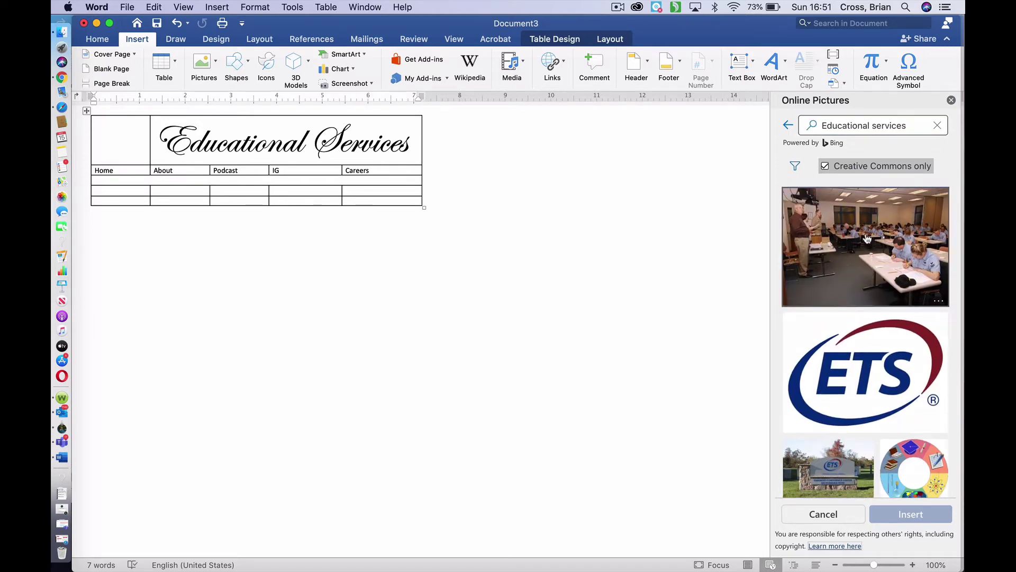
{"action": "left_click", "coordinate": [867, 239]}
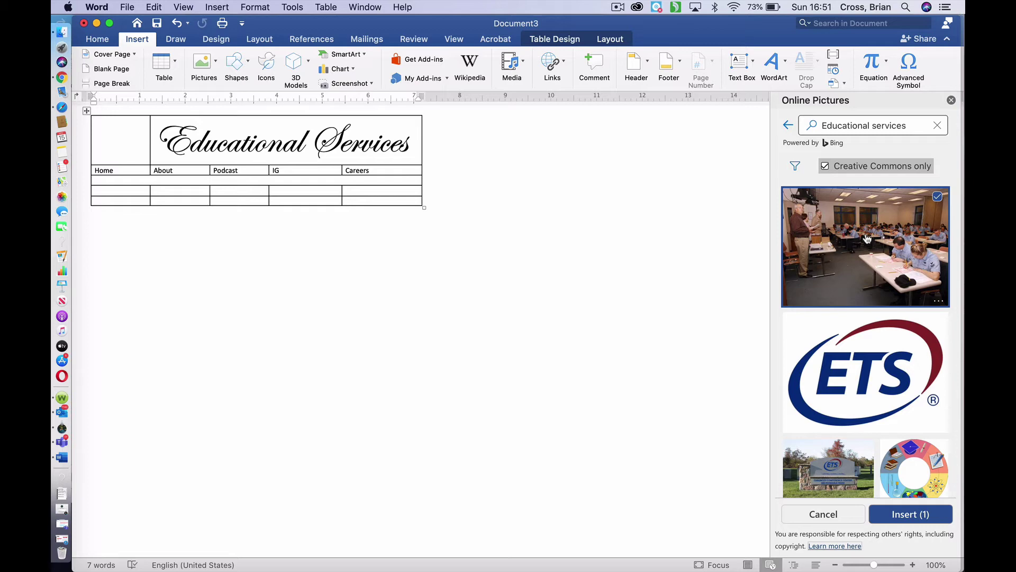
{"action": "left_click", "coordinate": [904, 514]}
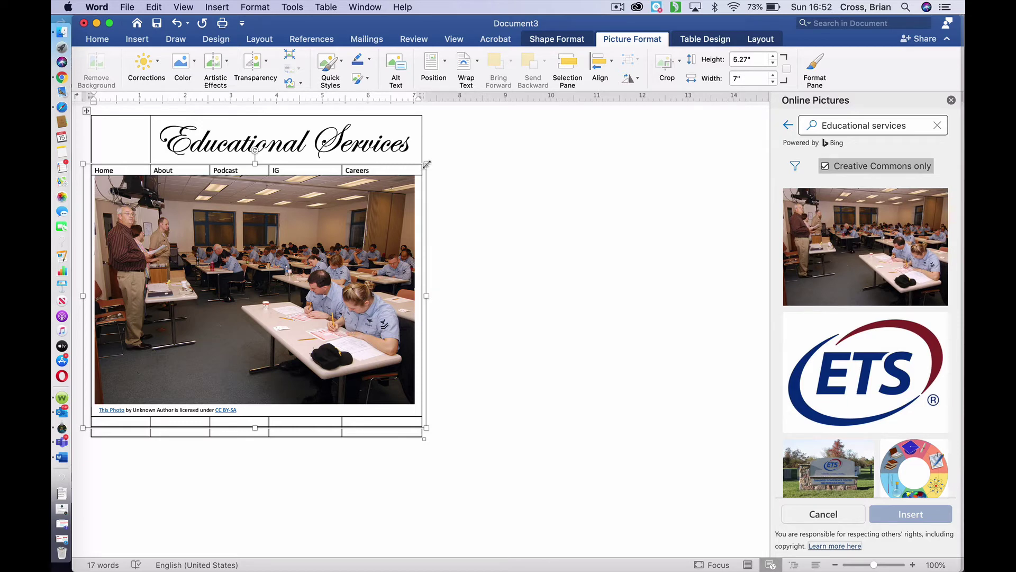
Resize the classroom photo to about 4.91 inches high and 6.97 inches wide so it fits the table row.
{"action": "left_click_drag", "start_coordinate": [426, 165], "coordinate": [382, 216]}
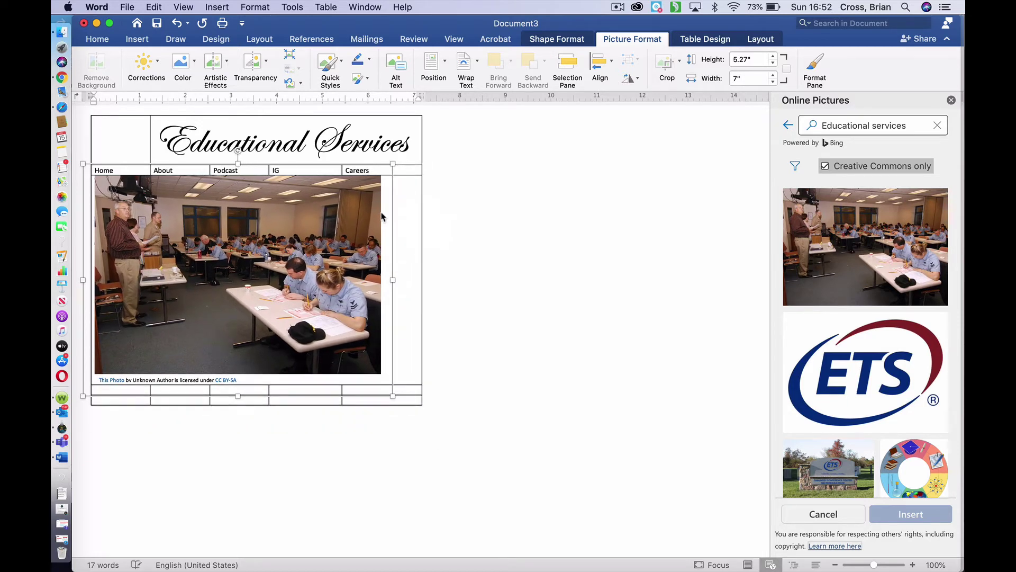
{"action": "mouse_move", "coordinate": [394, 280]}
{"action": "left_mouse_down"}
{"action": "mouse_move", "coordinate": [411, 282]}
{"action": "mouse_move", "coordinate": [380, 282]}
{"action": "mouse_move", "coordinate": [392, 281]}
{"action": "left_mouse_up"}
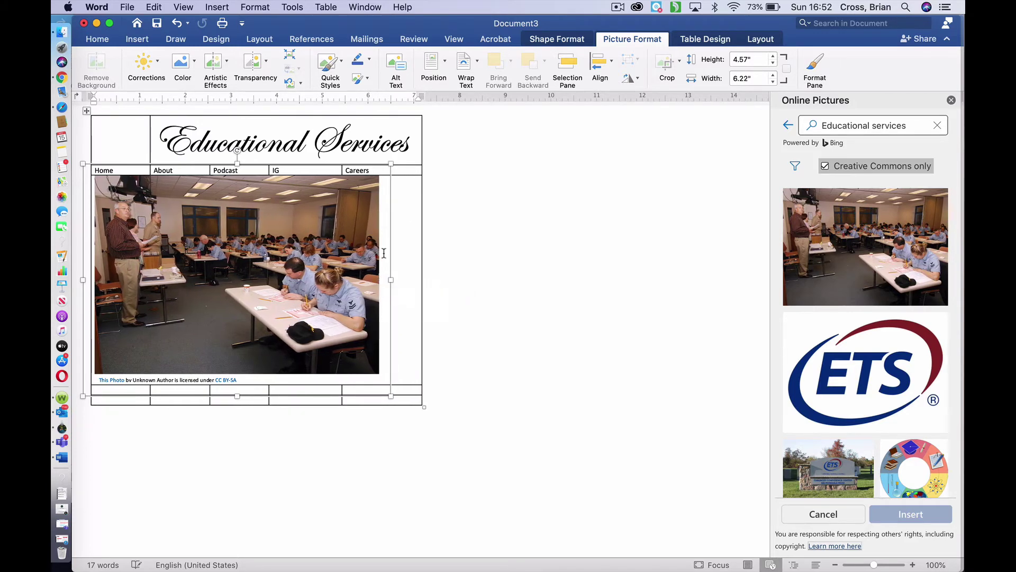
{"action": "left_click_drag", "start_coordinate": [391, 163], "coordinate": [413, 160]}
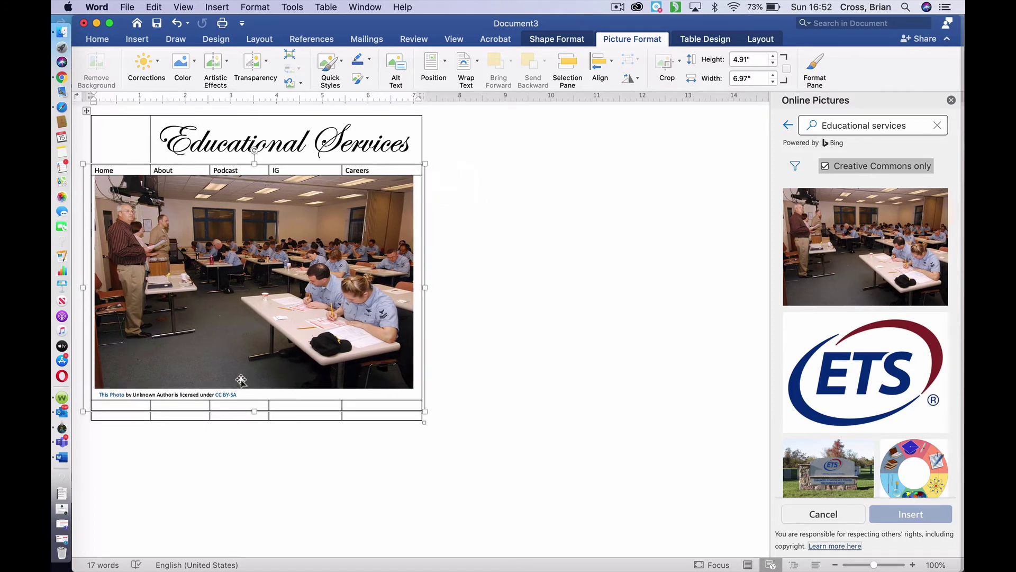
Delete the entire photo attribution text in the caption box beneath the classroom picture.
{"action": "left_click", "coordinate": [243, 394]}
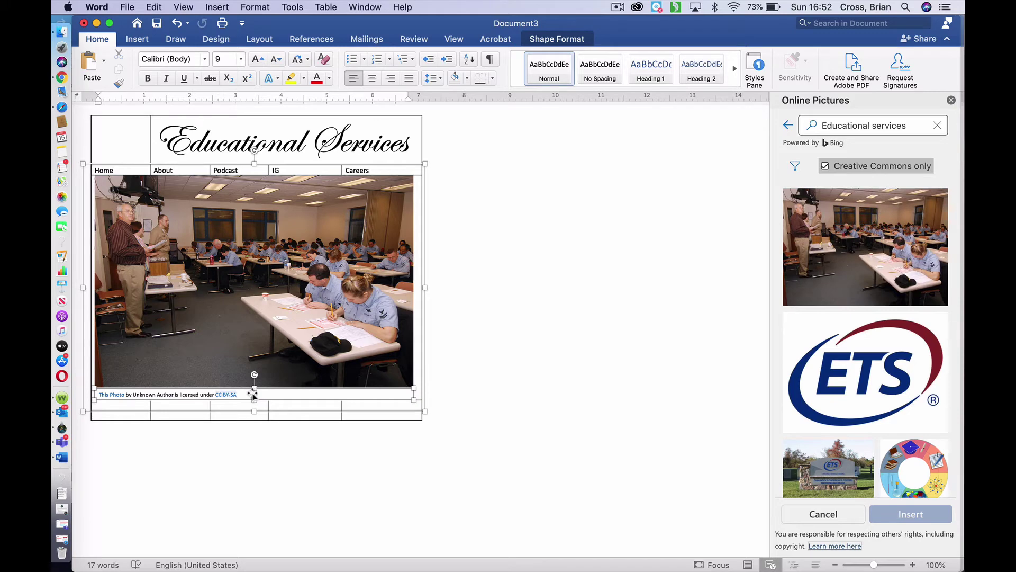
{"action": "key", "text": "BackSpace"}
{"action": "key", "text": "BackSpace"}
{"action": "key", "text": "BackSpace"}
{"action": "key", "text": "BackSpace"}
{"action": "key", "text": "BackSpace"}
{"action": "key", "text": "BackSpace"}
{"action": "key", "text": "BackSpace"}
{"action": "key", "text": "BackSpace"}
{"action": "key", "text": "BackSpace"}
{"action": "key", "text": "BackSpace"}
{"action": "key", "text": "BackSpace"}
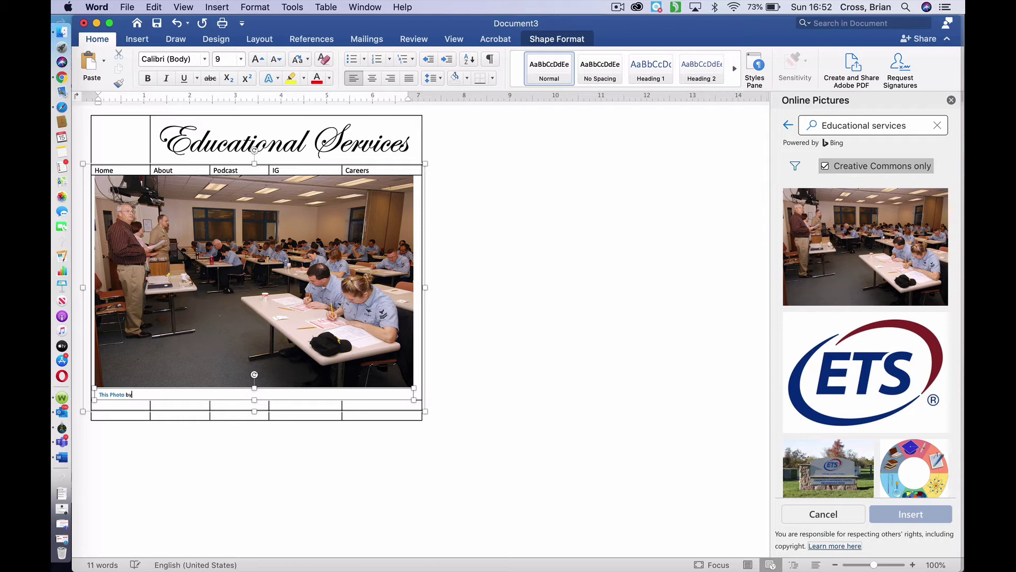
{"action": "key", "text": "BackSpace"}
{"action": "key", "text": "BackSpace"}
{"action": "key", "text": "BackSpace"}
{"action": "key", "text": "BackSpace"}
{"action": "key", "text": "BackSpace"}
{"action": "key", "text": "BackSpace"}
{"action": "key", "text": "BackSpace"}
{"action": "key", "text": "BackSpace"}
{"action": "key", "text": "BackSpace"}
{"action": "key", "text": "BackSpace"}
{"action": "key", "text": "BackSpace"}
{"action": "key", "text": "BackSpace"}
{"action": "key", "text": "BackSpace"}
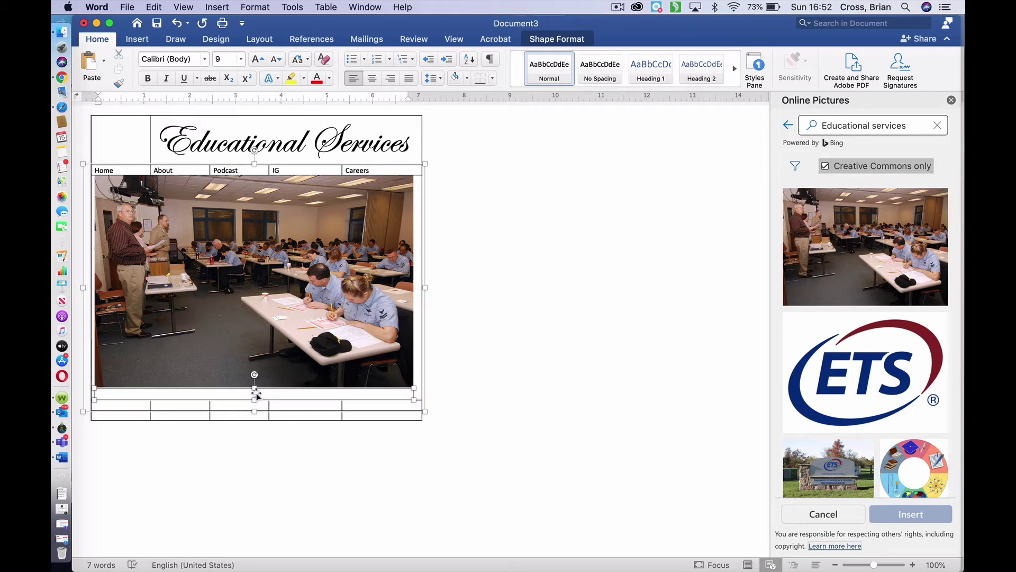
{"action": "left_click", "coordinate": [335, 415]}
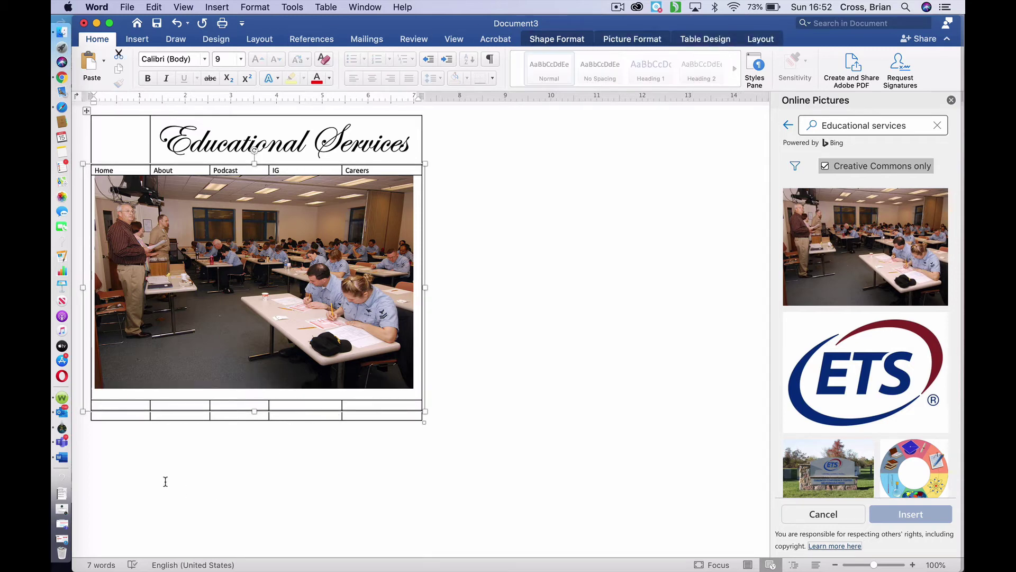
{"action": "left_click", "coordinate": [158, 464]}
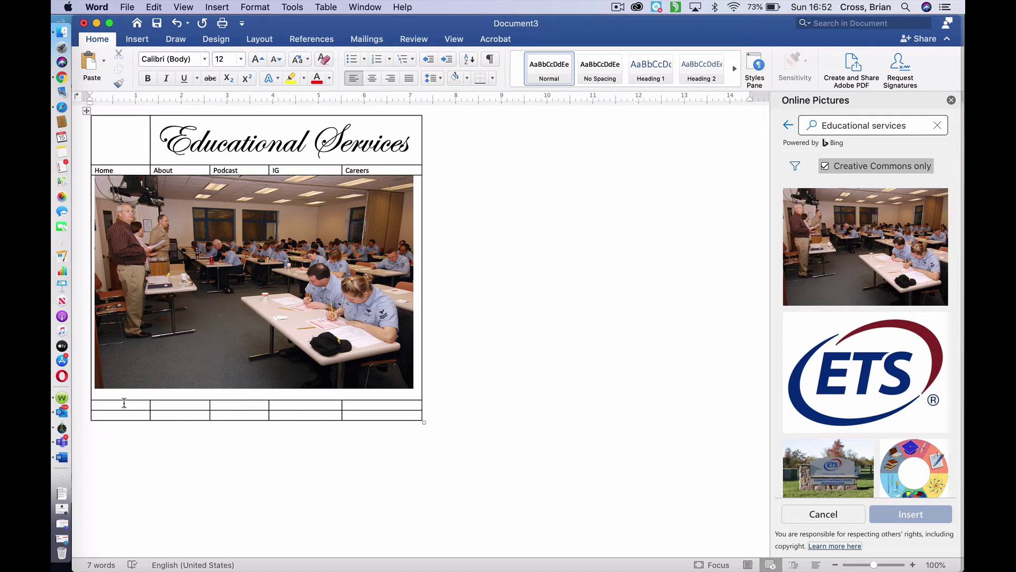
Merge all five cells of the table's fourth row, directly below the photo, into one cell.
{"action": "left_click_drag", "start_coordinate": [129, 405], "coordinate": [336, 410]}
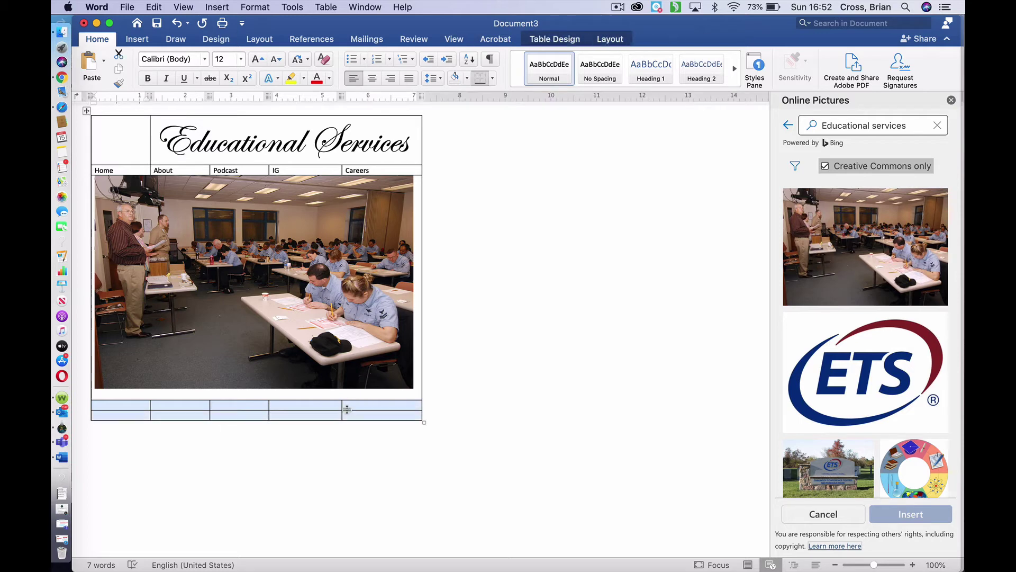
{"action": "left_click", "coordinate": [148, 424]}
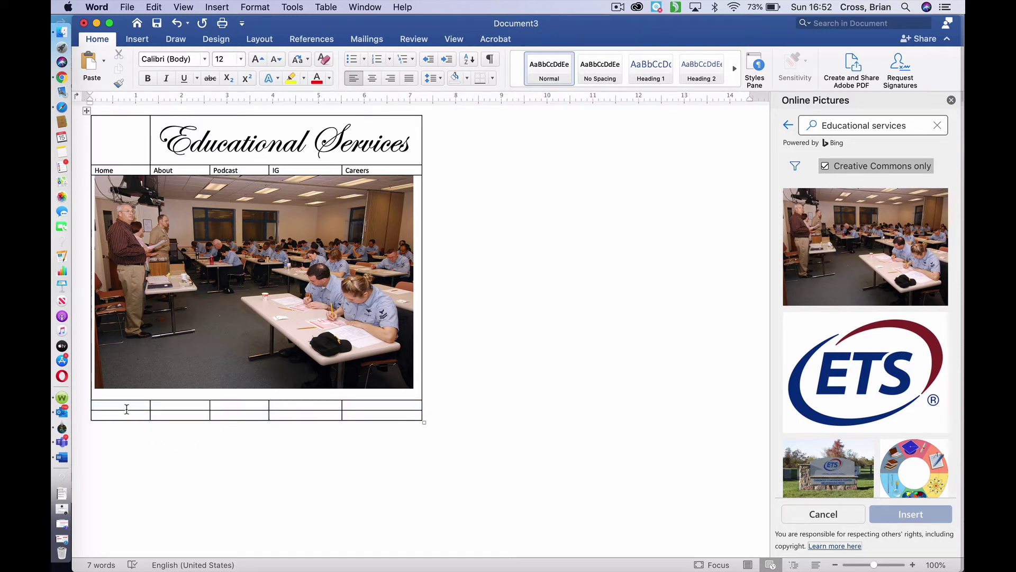
{"action": "left_click_drag", "start_coordinate": [130, 404], "coordinate": [354, 405]}
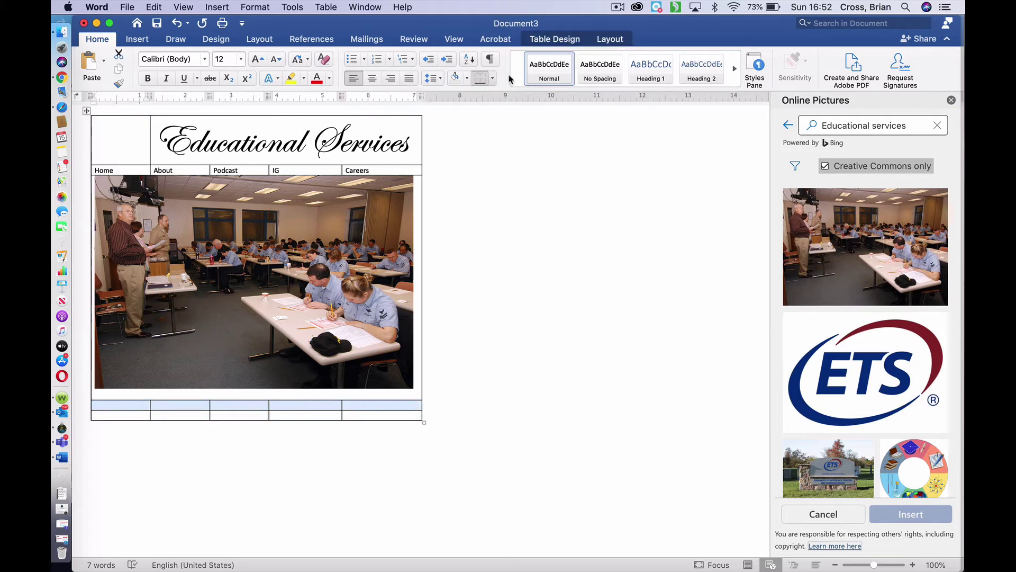
{"action": "left_click", "coordinate": [608, 39]}
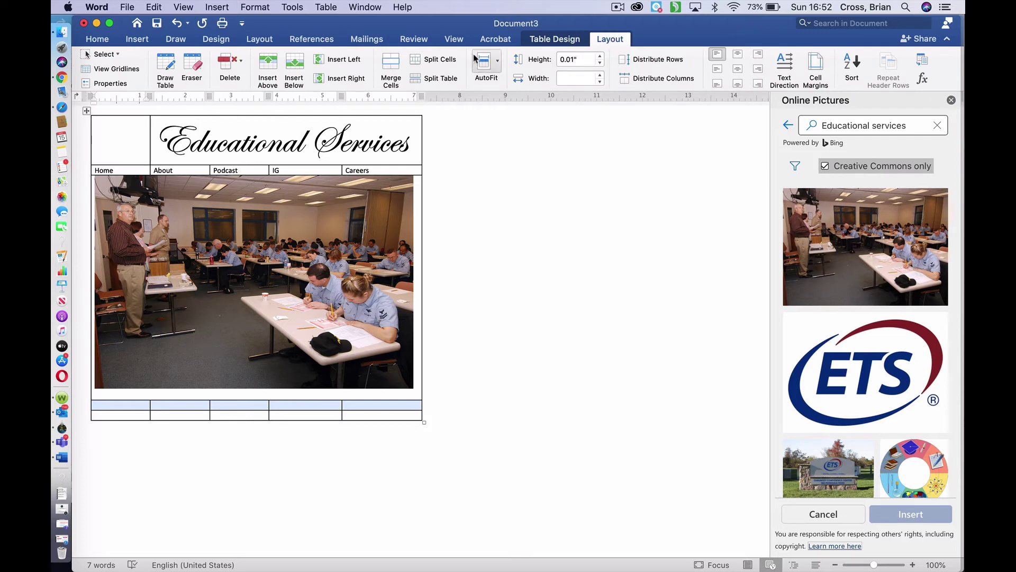
{"action": "left_click", "coordinate": [392, 68]}
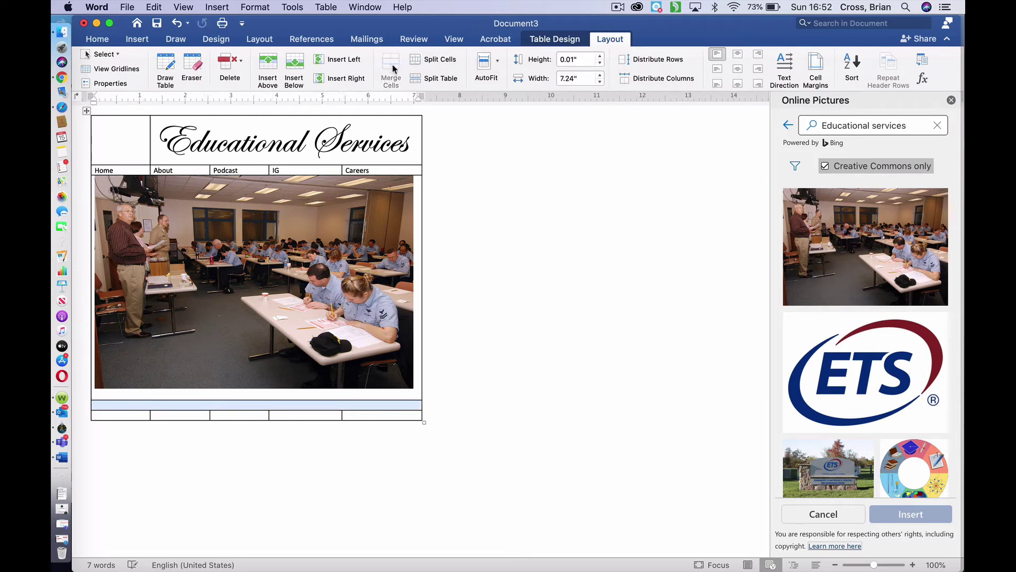
Switch to Safari and open google.com.
{"action": "left_click", "coordinate": [265, 407]}
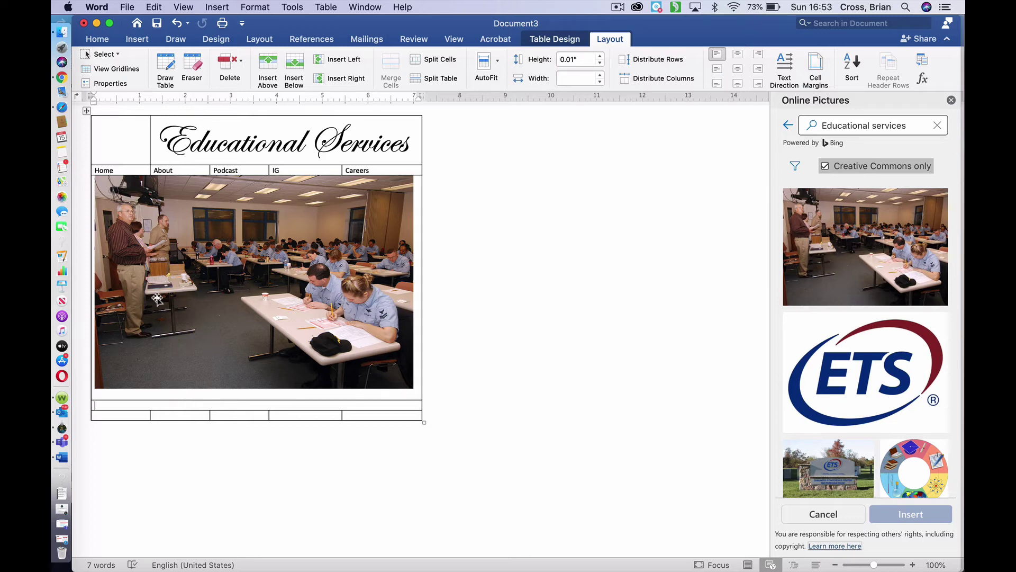
{"action": "left_click", "coordinate": [71, 110]}
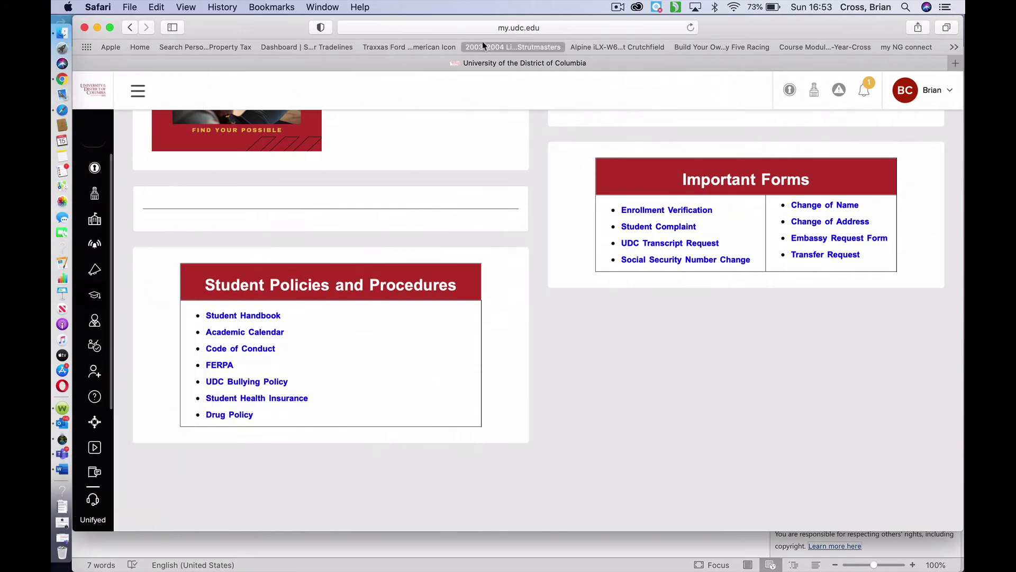
{"action": "left_click", "coordinate": [465, 28]}
{"action": "type", "text": "google.com"}
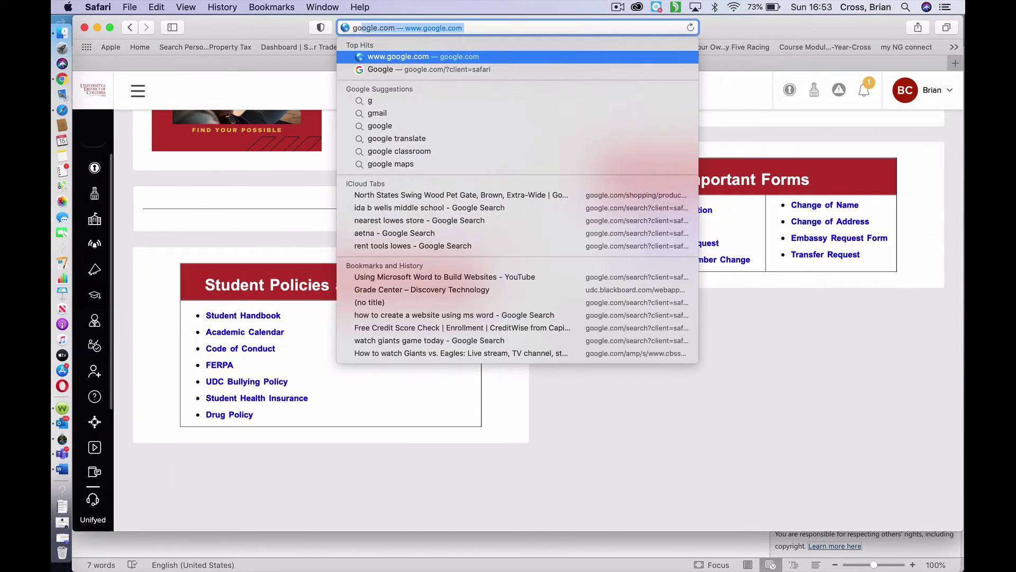
{"action": "key", "text": "Return"}
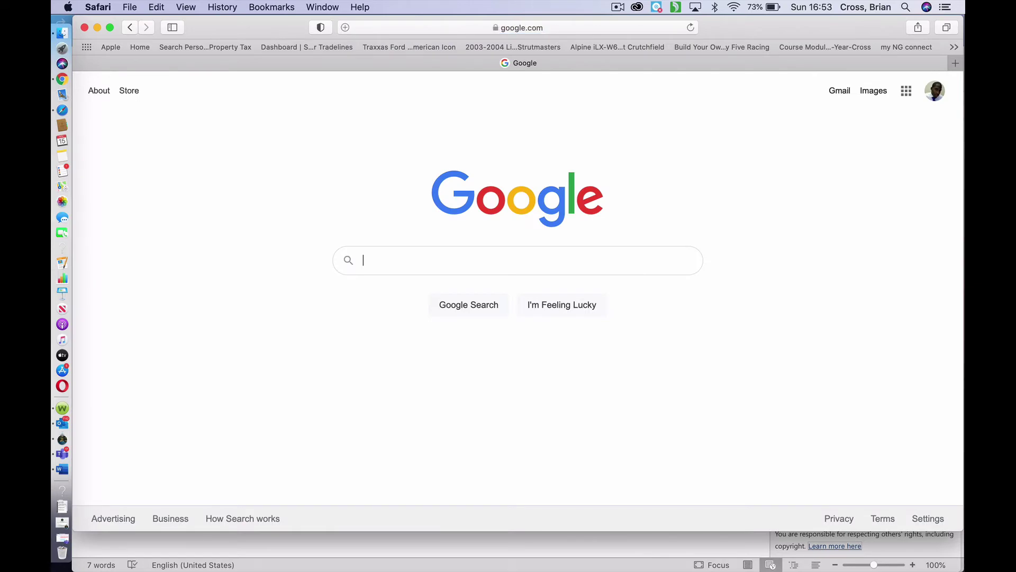
Search Google for "educational consultant".
{"action": "type", "text": "educa"}
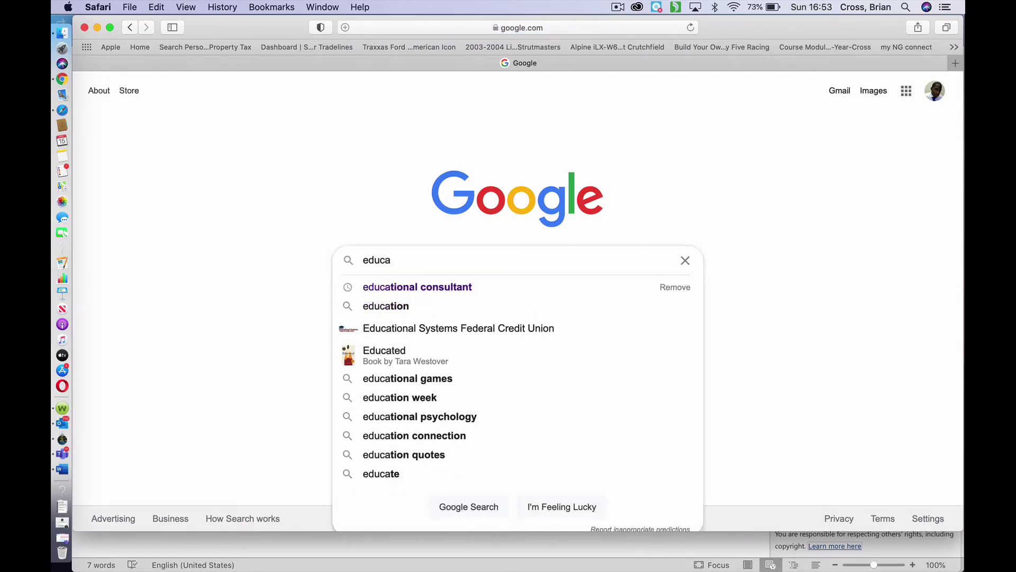
{"action": "key", "text": "Down"}
{"action": "key", "text": "Return"}
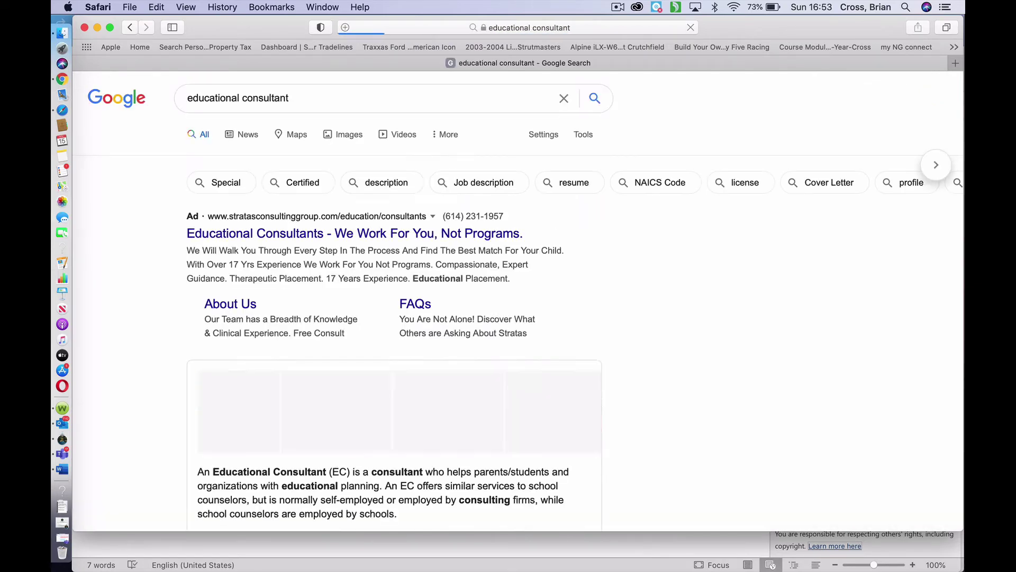
Open the search result "Becoming an Educational Consultant" from thecornerstoneforteachers.com.
{"action": "scroll", "coordinate": [672, 235], "scroll_direction": "down", "scroll_amount": 6}
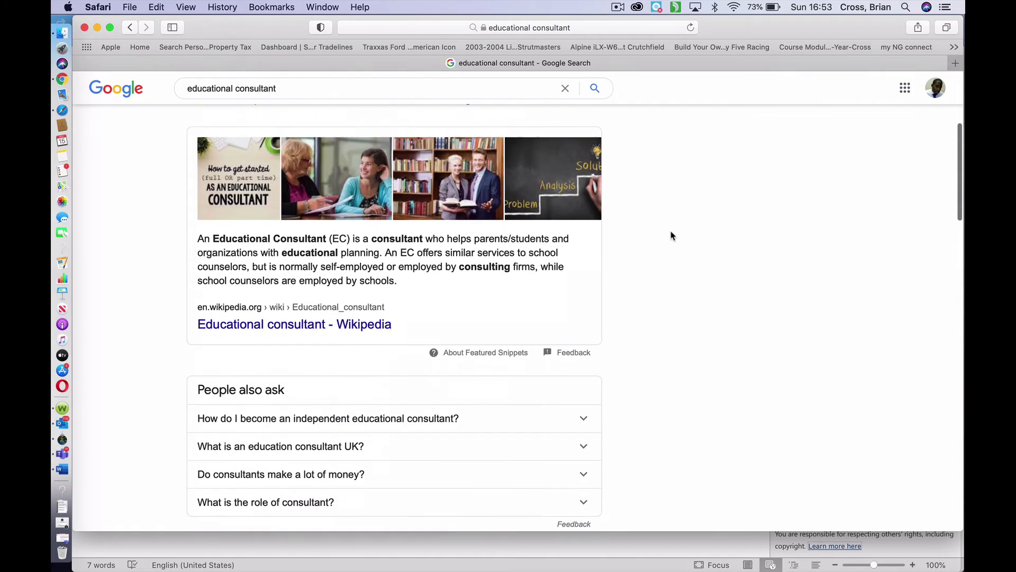
{"action": "scroll", "coordinate": [671, 235], "scroll_direction": "down", "scroll_amount": 6}
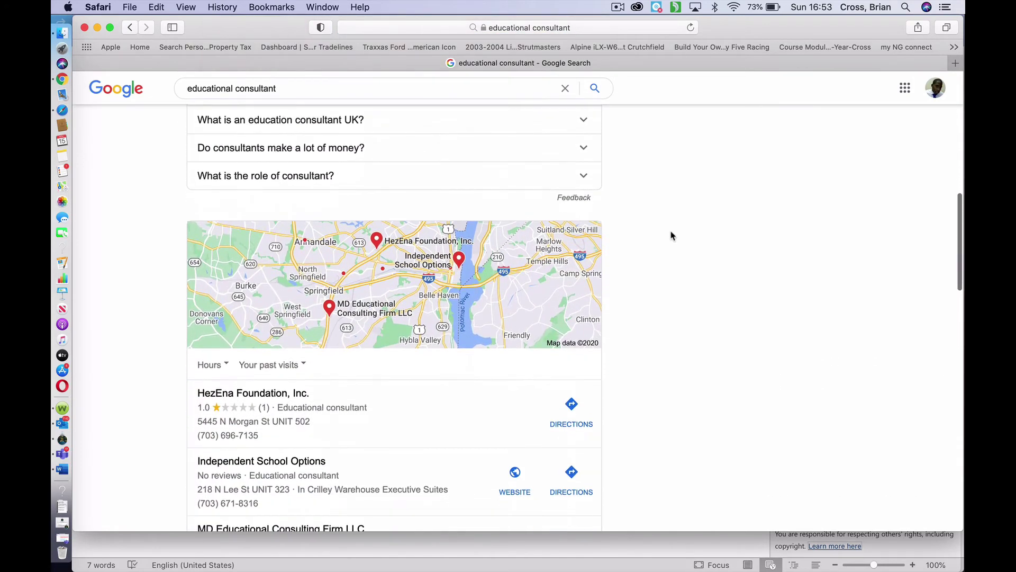
{"action": "scroll", "coordinate": [671, 235], "scroll_direction": "down", "scroll_amount": 5}
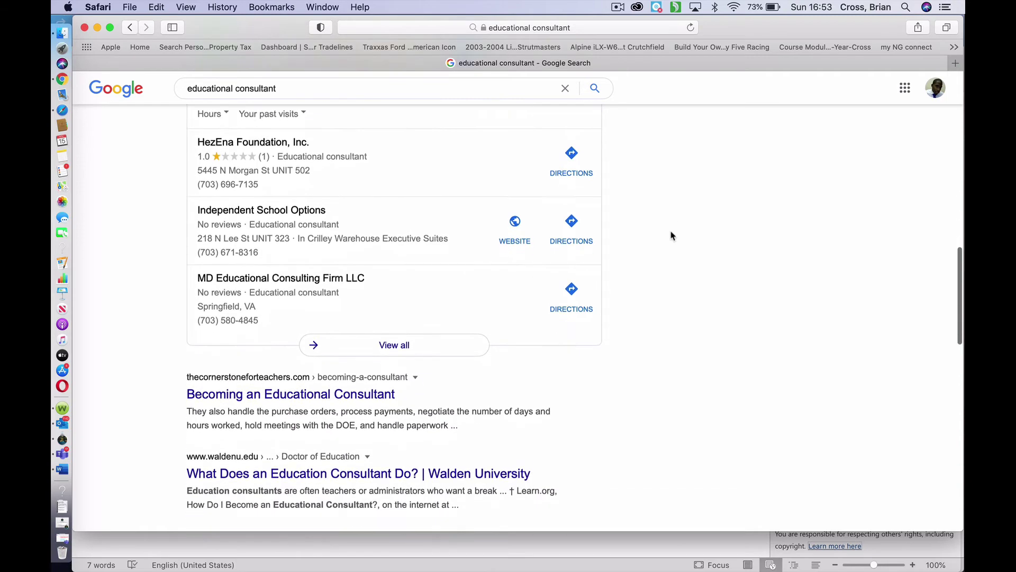
{"action": "scroll", "coordinate": [672, 236], "scroll_direction": "down", "scroll_amount": 1}
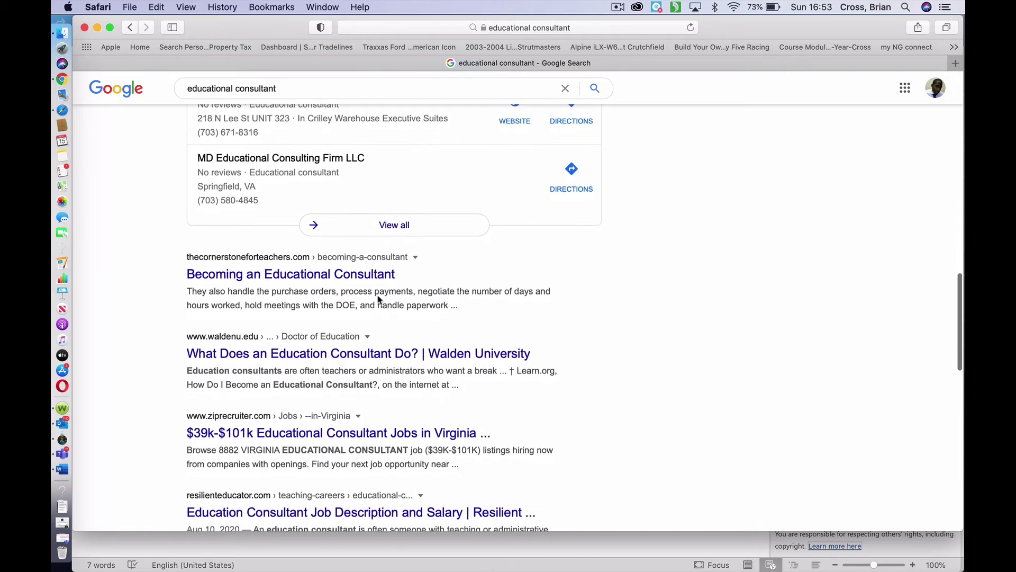
{"action": "left_click", "coordinate": [350, 276]}
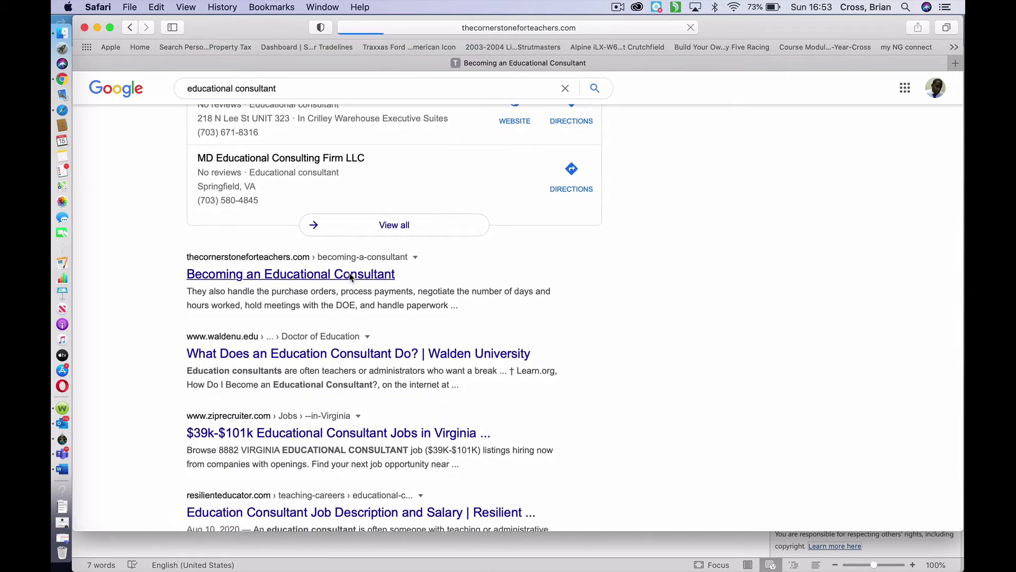
{"action": "scroll", "coordinate": [350, 277], "scroll_direction": "down", "scroll_amount": 3}
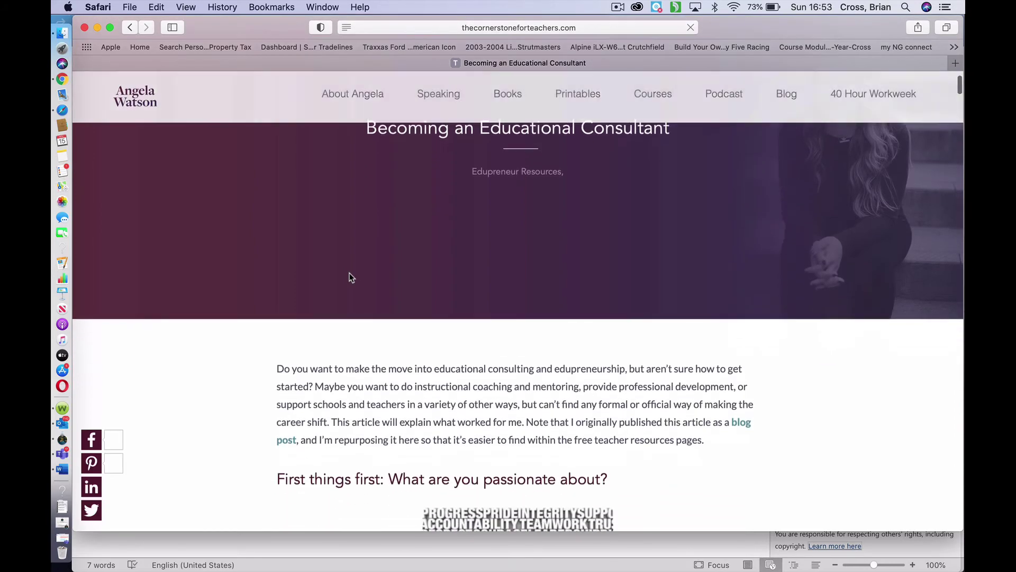
{"action": "scroll", "coordinate": [349, 277], "scroll_direction": "down", "scroll_amount": 4}
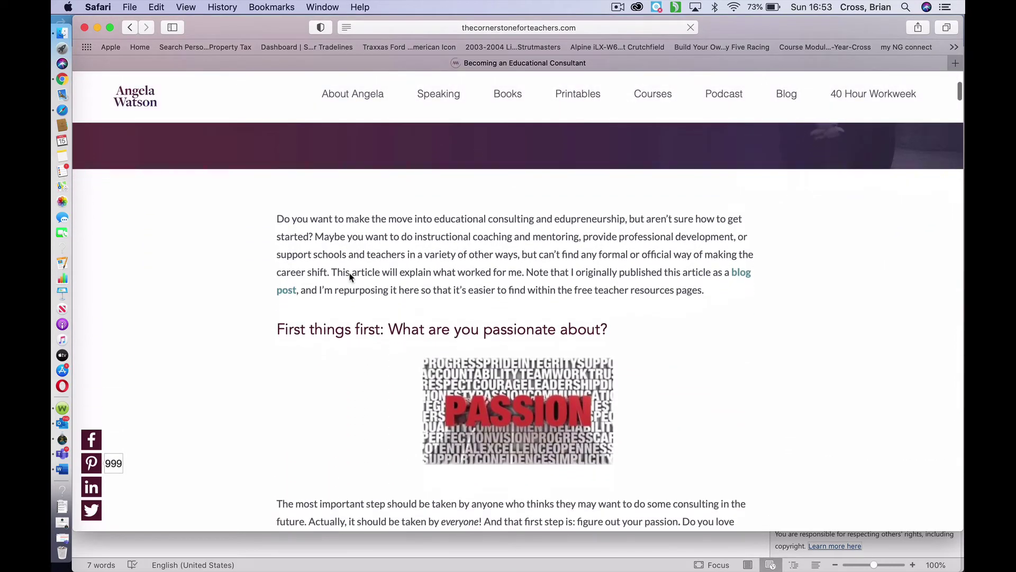
{"action": "scroll", "coordinate": [350, 277], "scroll_direction": "down", "scroll_amount": 8}
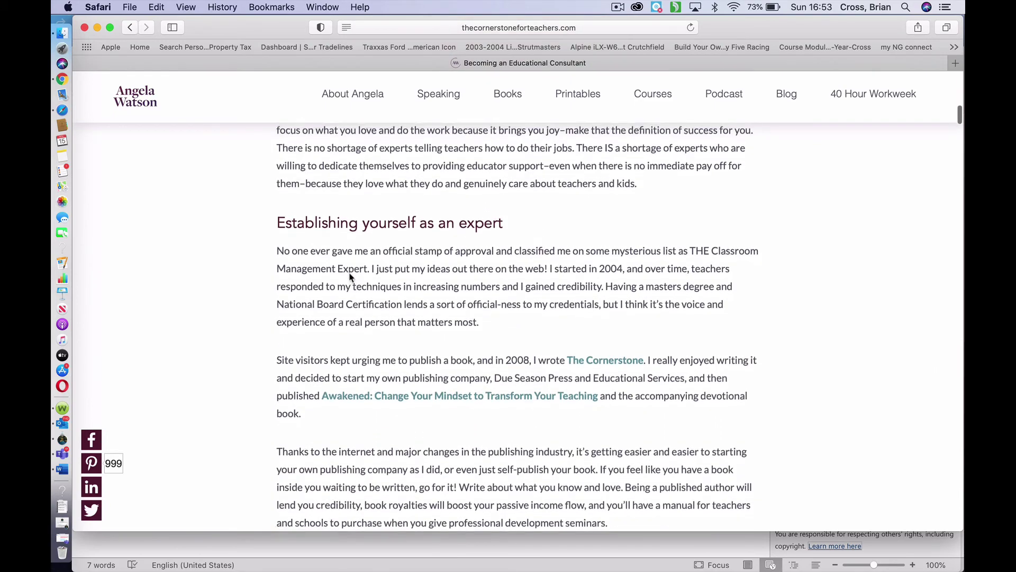
{"action": "scroll", "coordinate": [349, 277], "scroll_direction": "up", "scroll_amount": 10}
{"action": "scroll", "coordinate": [350, 277], "scroll_direction": "up", "scroll_amount": 4}
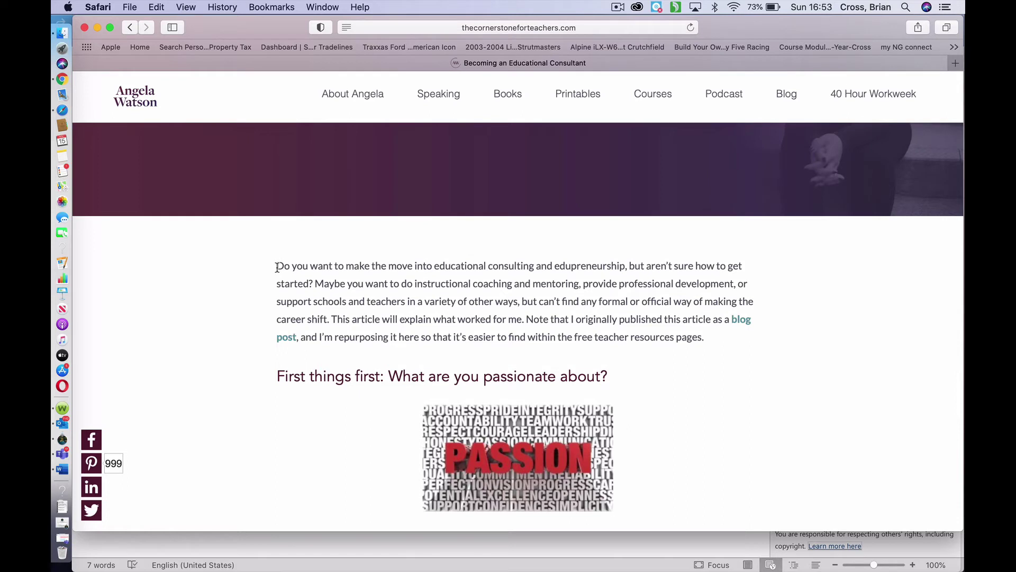
{"action": "left_click_drag", "start_coordinate": [276, 265], "coordinate": [716, 327]}
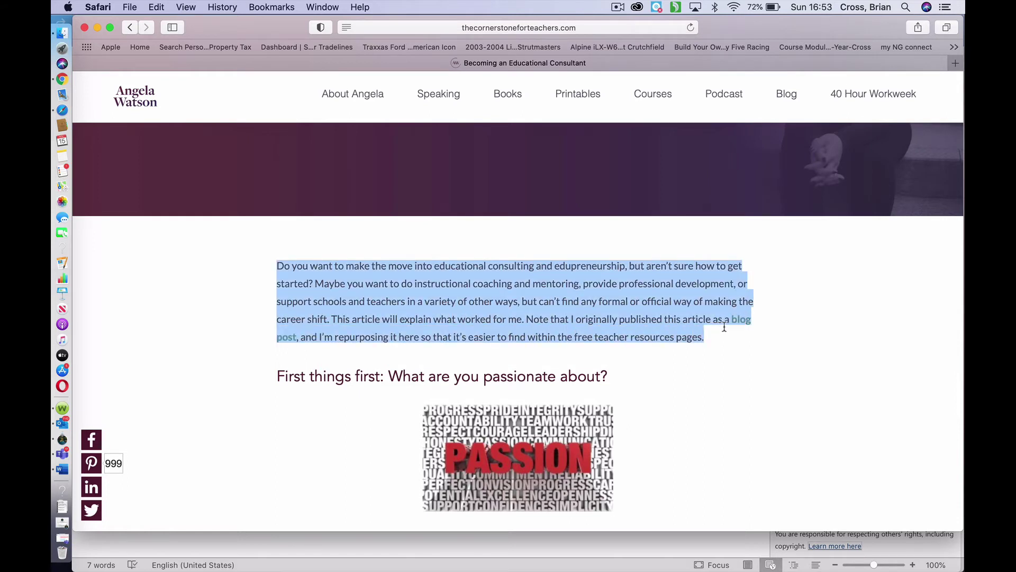
{"action": "scroll", "coordinate": [724, 328], "scroll_direction": "down", "scroll_amount": 4}
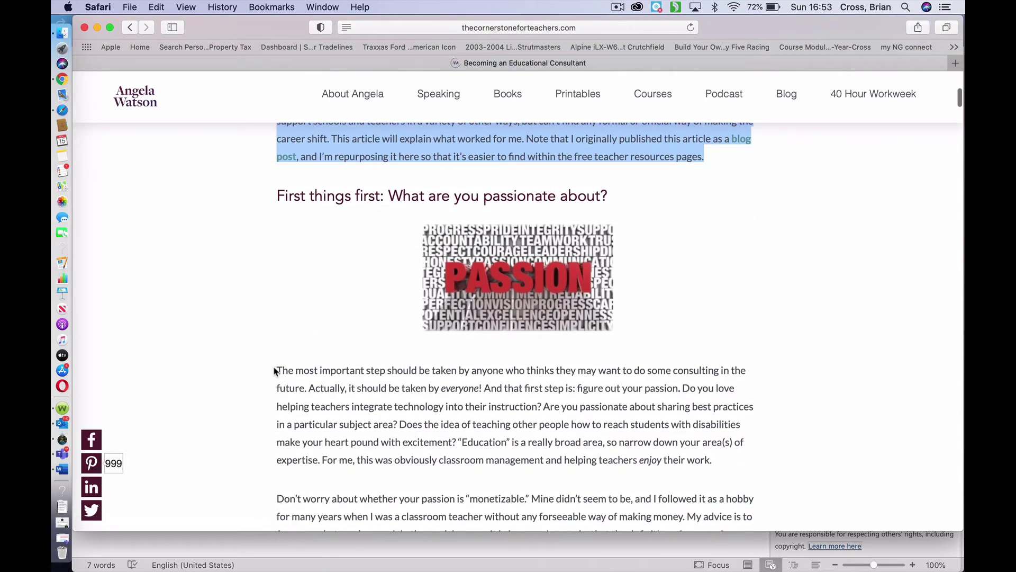
{"action": "left_click_drag", "start_coordinate": [277, 370], "coordinate": [460, 498]}
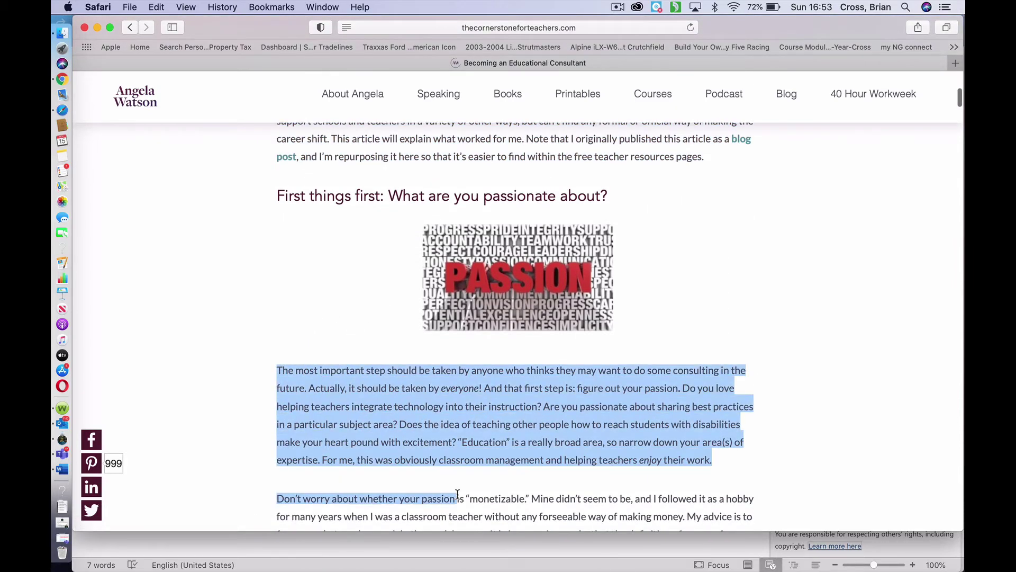
{"action": "left_click", "coordinate": [457, 491]}
Copy the article from "Do you want to make the move" through the first paragraph under "Establishing yourself as an expert".
{"action": "scroll", "coordinate": [418, 382], "scroll_direction": "up", "scroll_amount": 4}
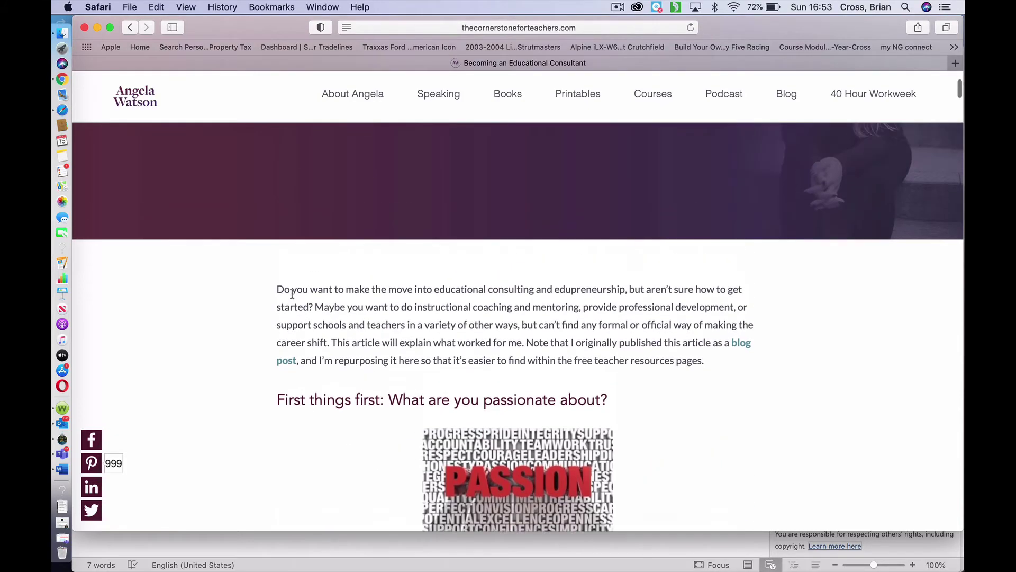
{"action": "left_click_drag", "start_coordinate": [276, 289], "coordinate": [572, 336]}
{"action": "key", "text": "super+c"}
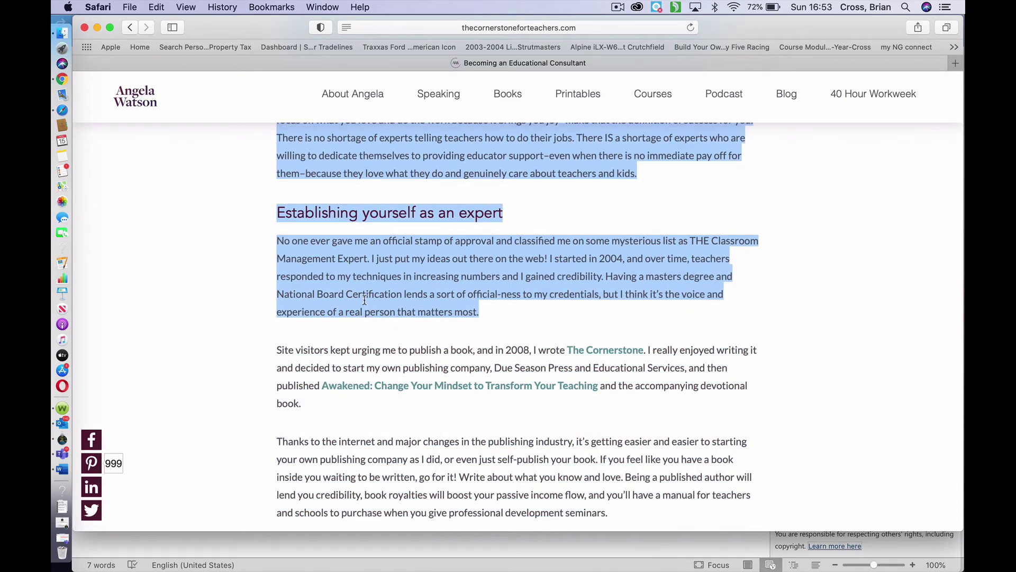
Switch to Word and paste the copied article text into the merged table row directly below the classroom photo.
{"action": "left_click", "coordinate": [62, 469]}
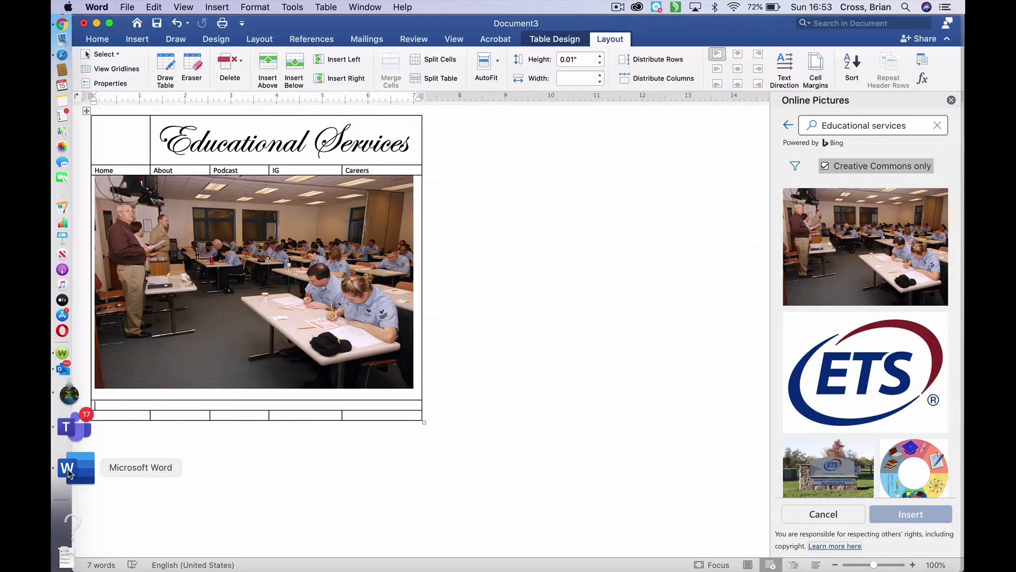
{"action": "left_click", "coordinate": [135, 406]}
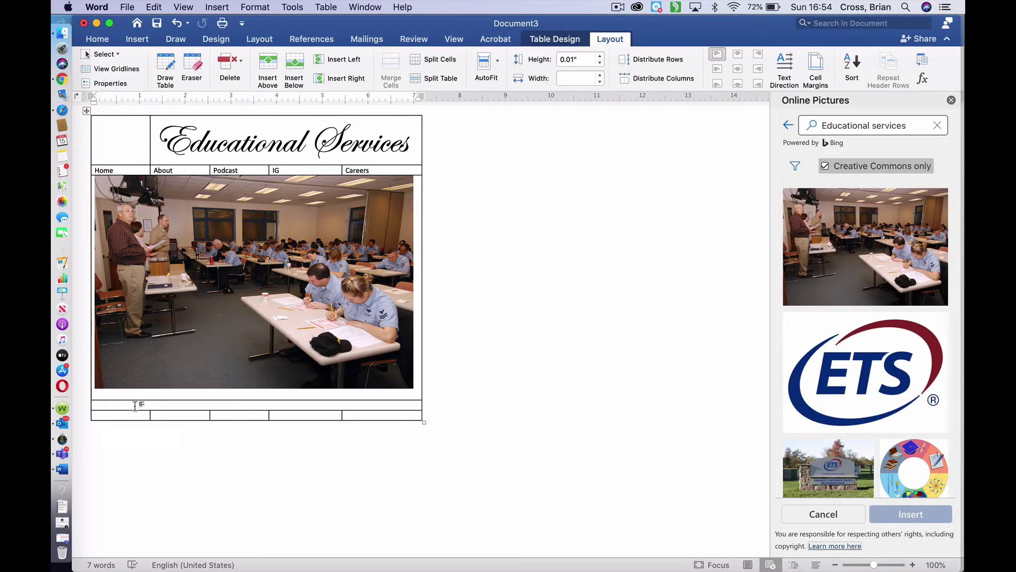
{"action": "key", "text": "super+v"}
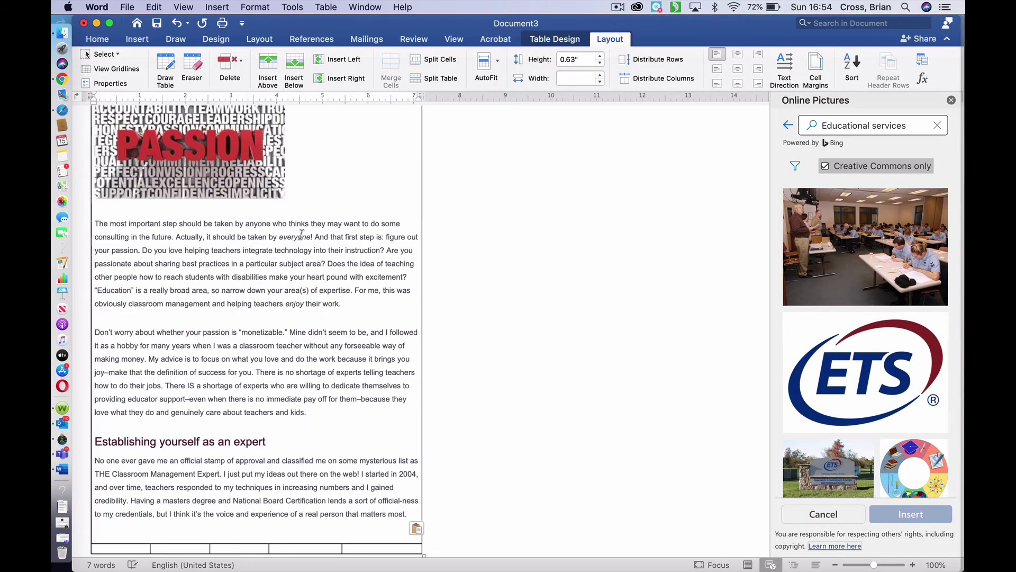
{"action": "scroll", "coordinate": [301, 235], "scroll_direction": "up", "scroll_amount": 3}
{"action": "left_click", "coordinate": [252, 251]}
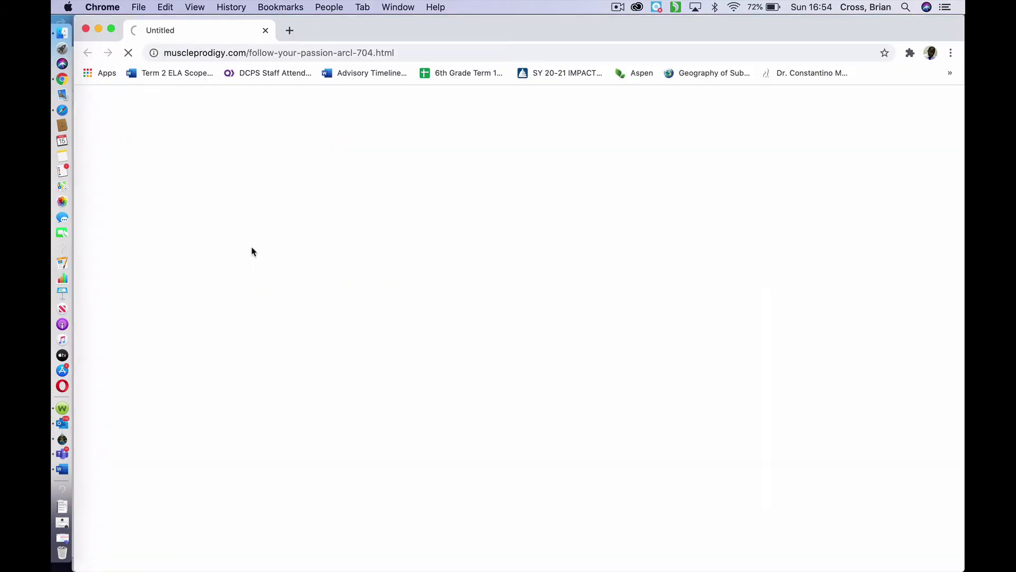
{"action": "left_click", "coordinate": [85, 29]}
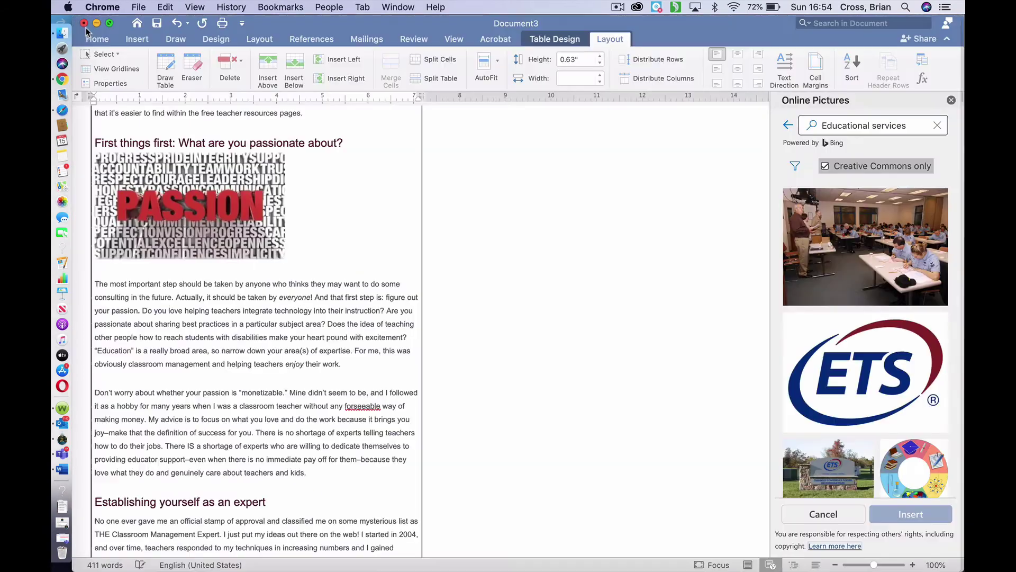
Delete the PASSION image and the blank lines under "First things first: What are you passionate about?", and close the Online Pictures pane.
{"action": "left_click", "coordinate": [288, 199]}
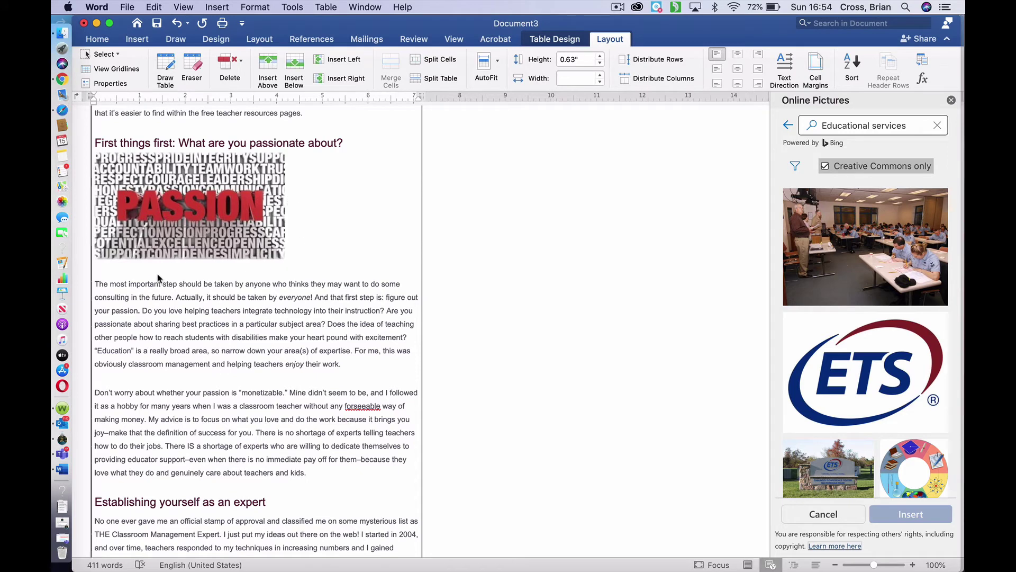
{"action": "left_click", "coordinate": [127, 271]}
{"action": "key", "text": "BackSpace"}
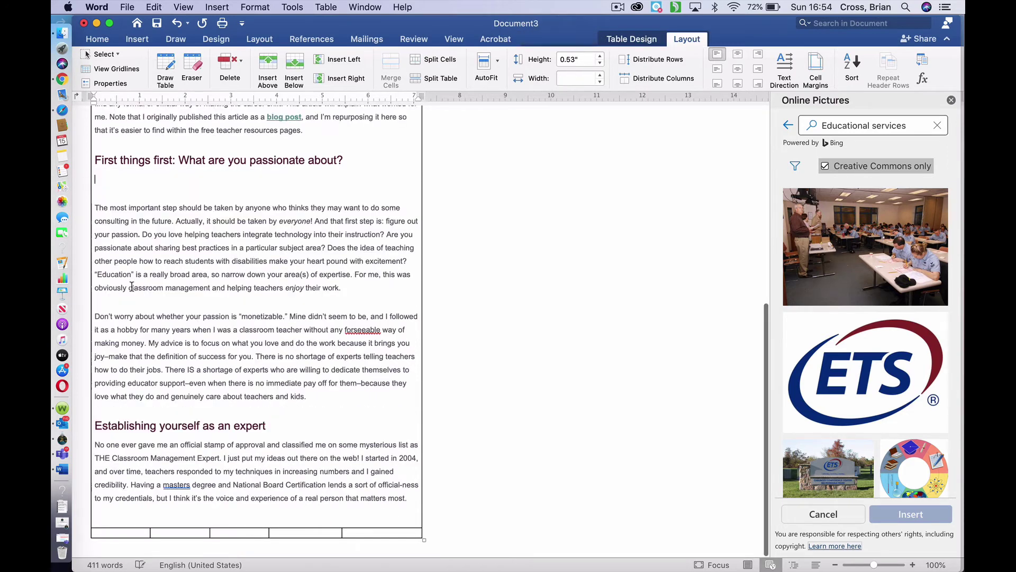
{"action": "key", "text": "BackSpace"}
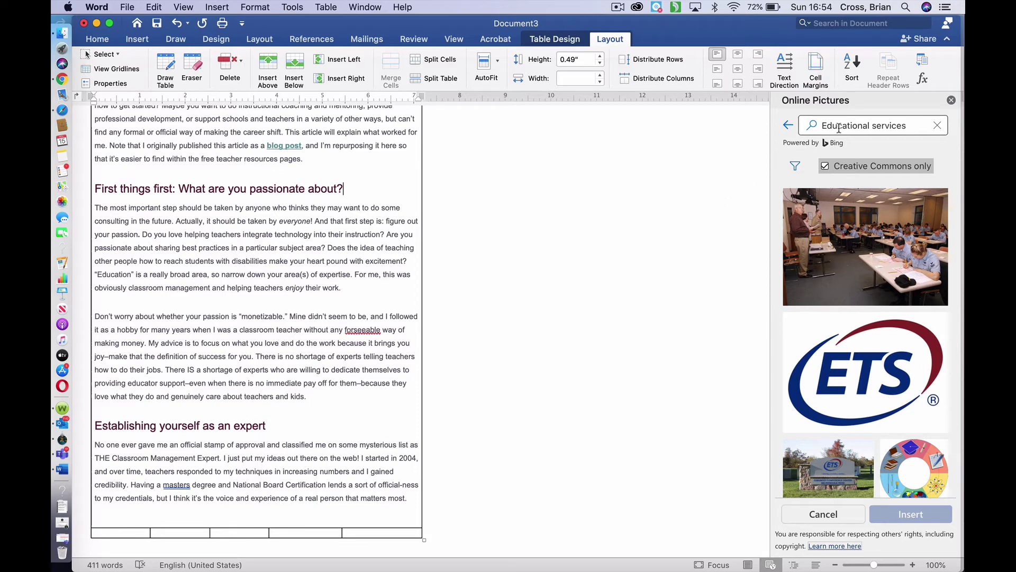
{"action": "left_click", "coordinate": [952, 100]}
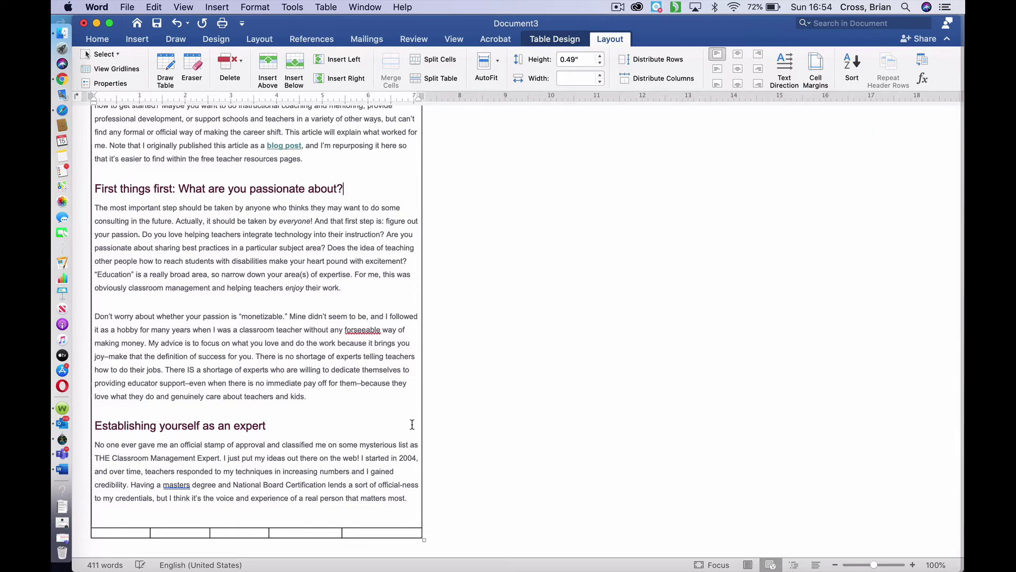
Merge all five cells of the table's last row, directly below the pasted article text, into one cell.
{"action": "scroll", "coordinate": [155, 387], "scroll_direction": "up", "scroll_amount": 3}
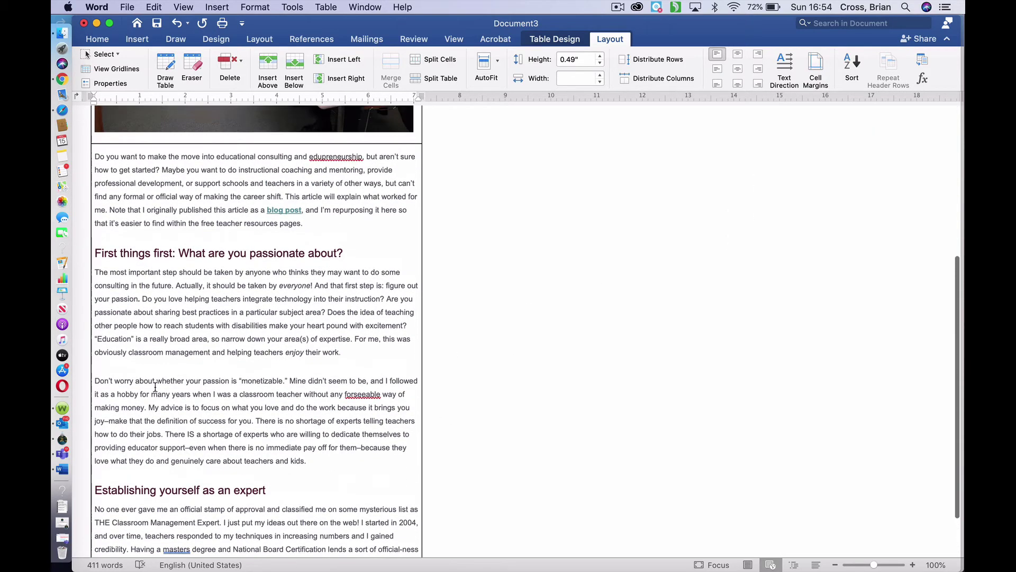
{"action": "scroll", "coordinate": [155, 387], "scroll_direction": "up", "scroll_amount": 10}
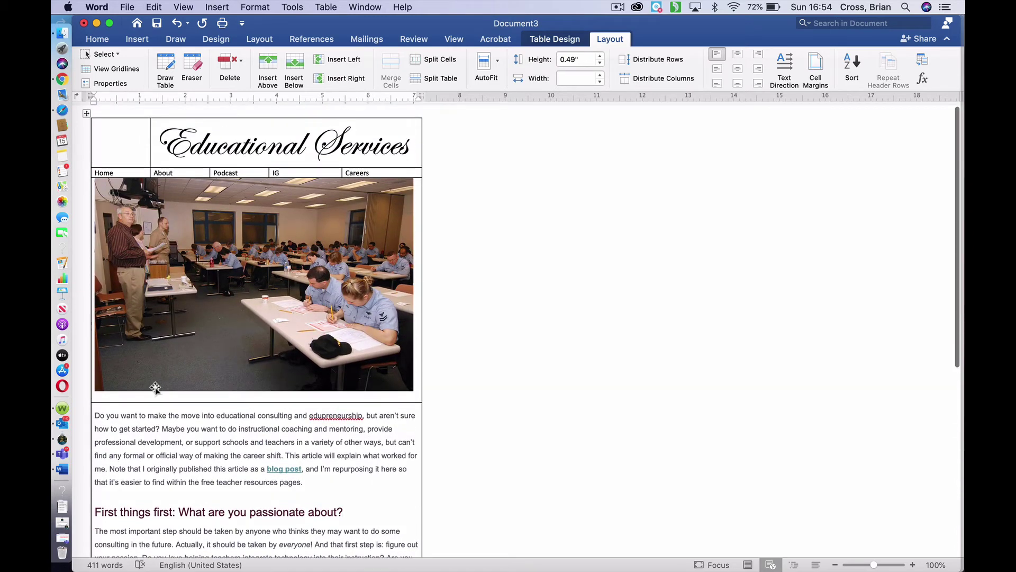
{"action": "scroll", "coordinate": [155, 387], "scroll_direction": "down", "scroll_amount": 3}
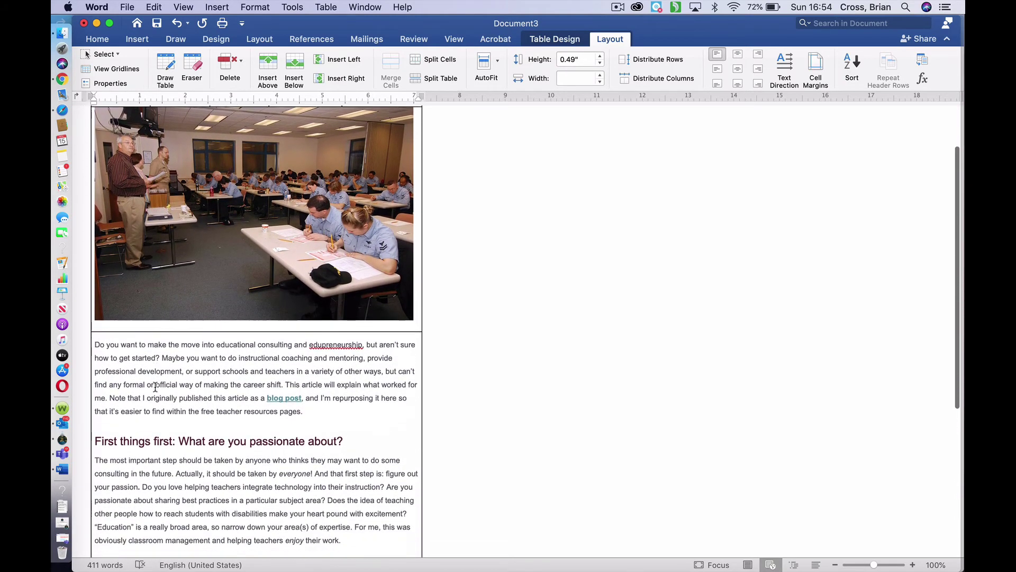
{"action": "scroll", "coordinate": [155, 387], "scroll_direction": "down", "scroll_amount": 10}
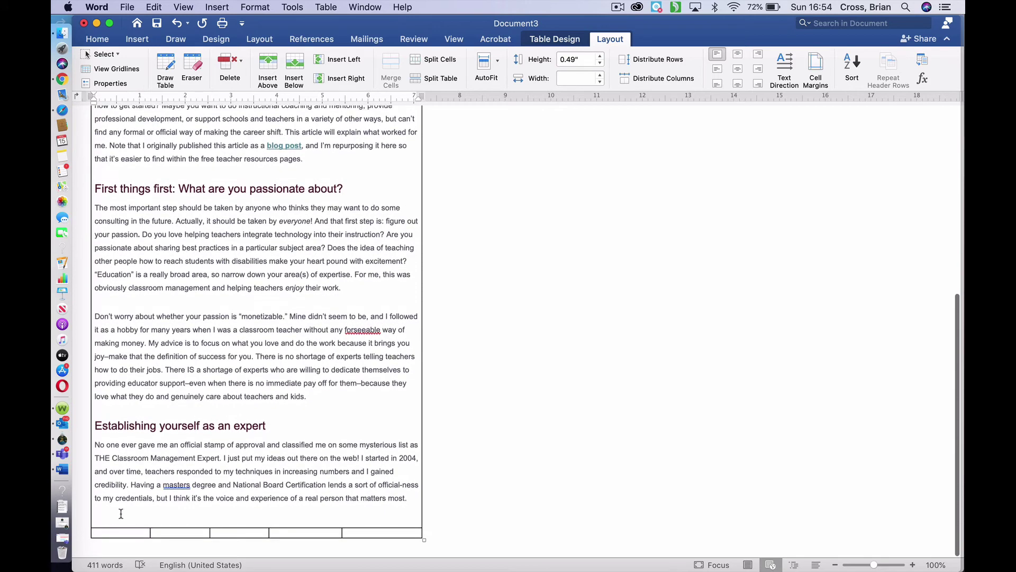
{"action": "left_click_drag", "start_coordinate": [123, 530], "coordinate": [358, 530]}
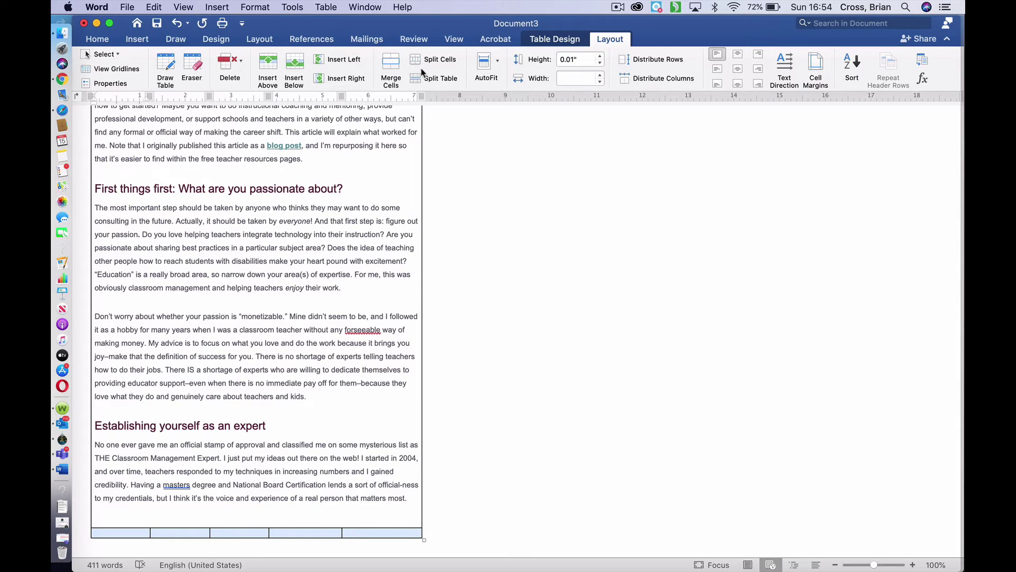
{"action": "left_click", "coordinate": [389, 68]}
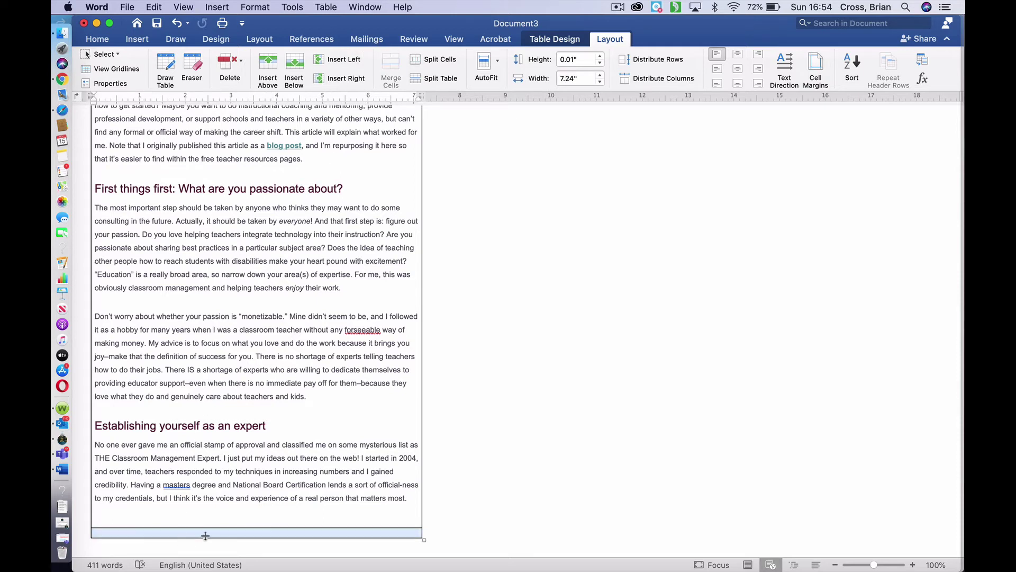
Enter the centred text "Contact me!" in the merged last row of the table, below the article.
{"action": "left_click", "coordinate": [231, 534]}
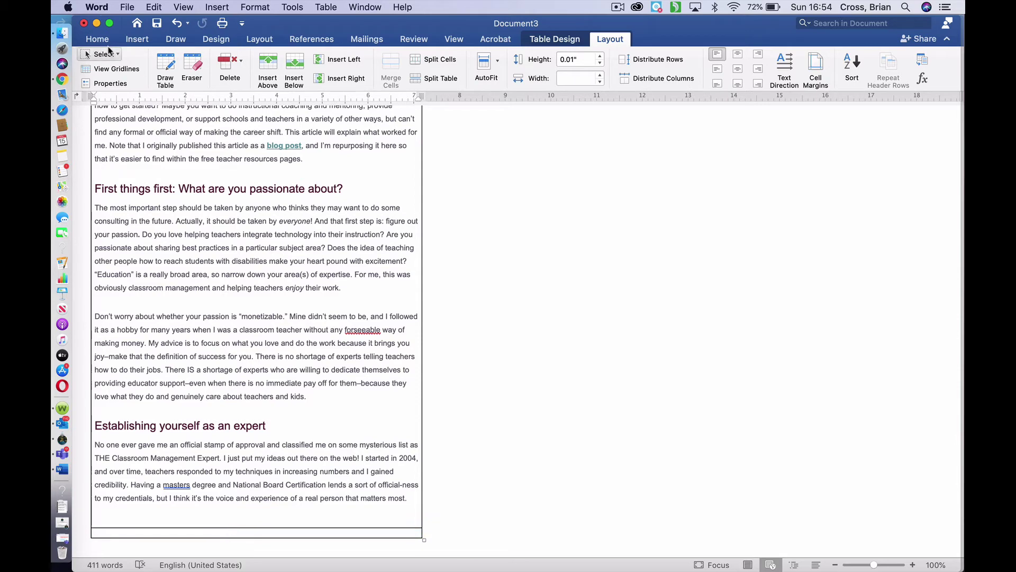
{"action": "left_click", "coordinate": [100, 40]}
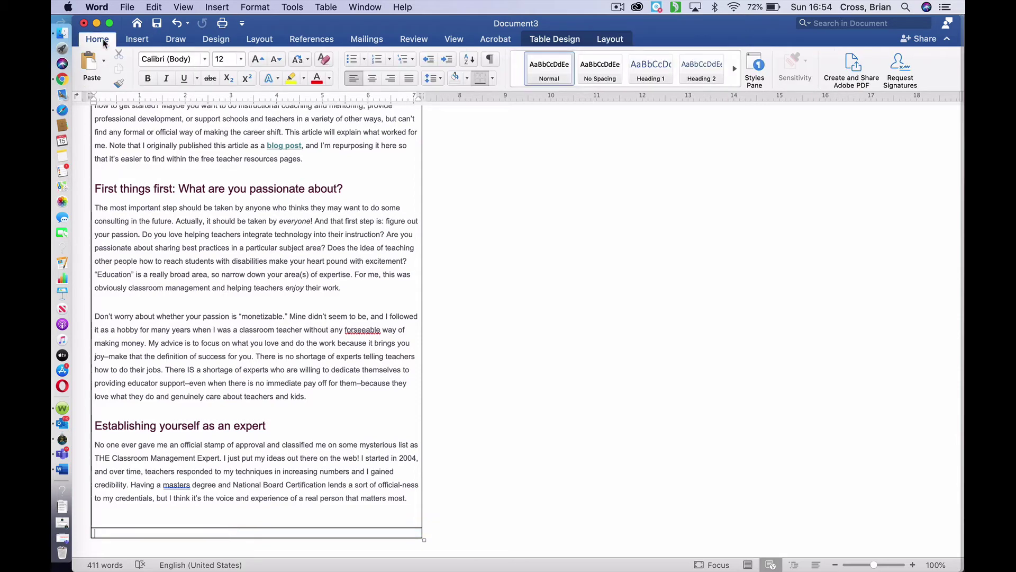
{"action": "left_click", "coordinate": [372, 79]}
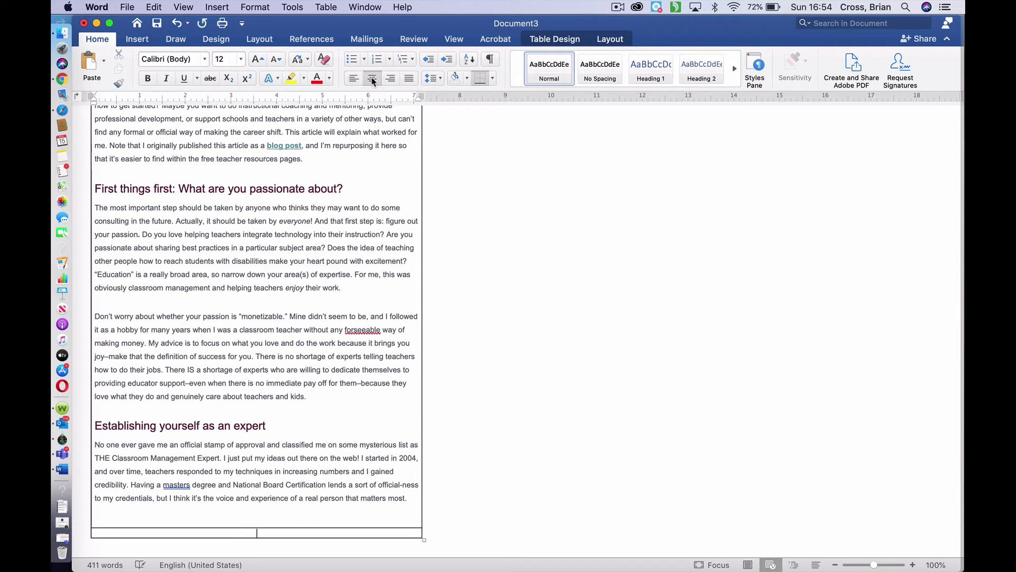
{"action": "type", "text": "Contact me!"}
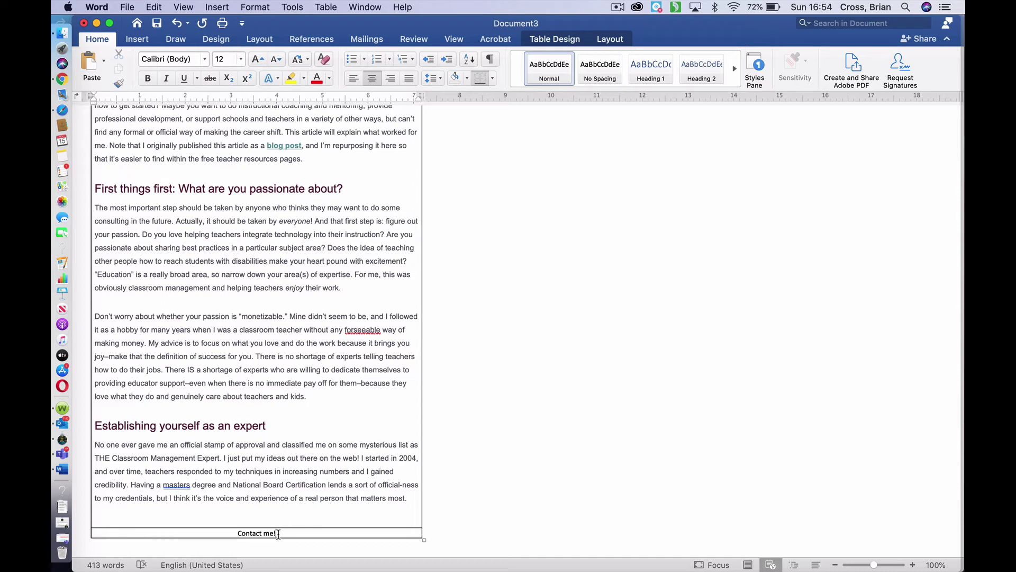
Format the "Contact me!" text as 48 pt, red and bold.
{"action": "left_click_drag", "start_coordinate": [272, 534], "coordinate": [242, 536]}
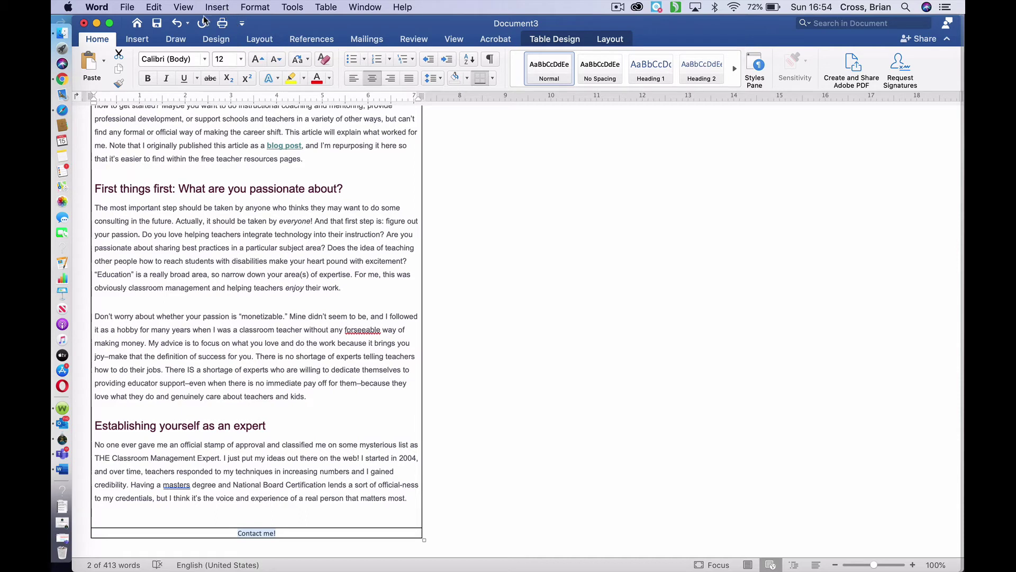
{"action": "left_click", "coordinate": [243, 59]}
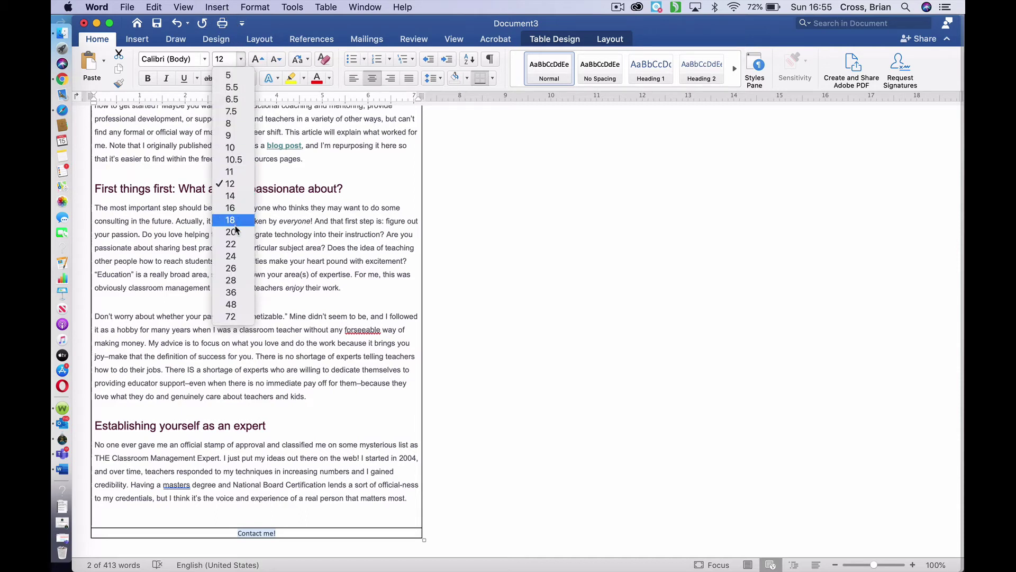
{"action": "left_click", "coordinate": [231, 305]}
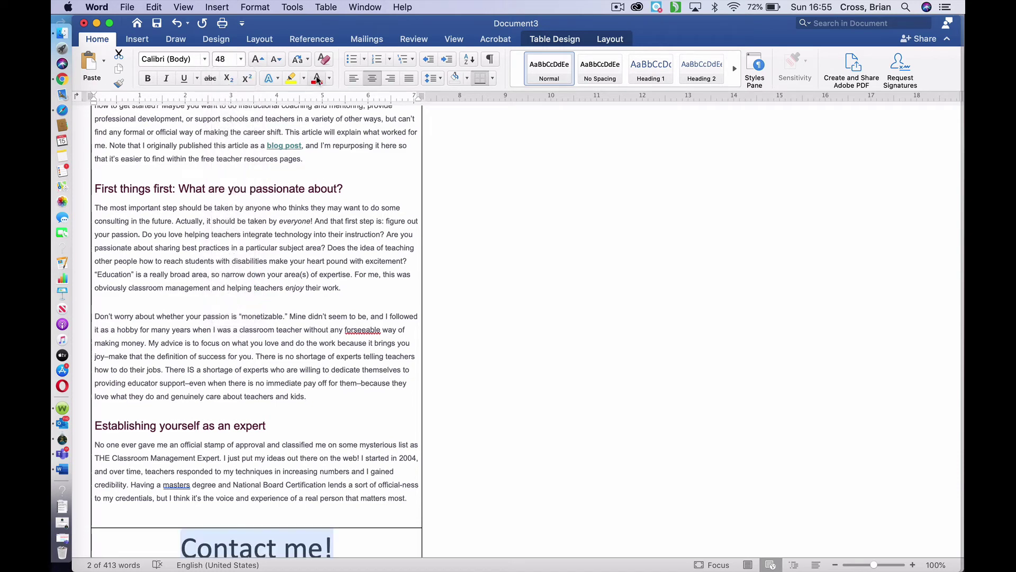
{"action": "scroll", "coordinate": [393, 382], "scroll_direction": "down", "scroll_amount": 2}
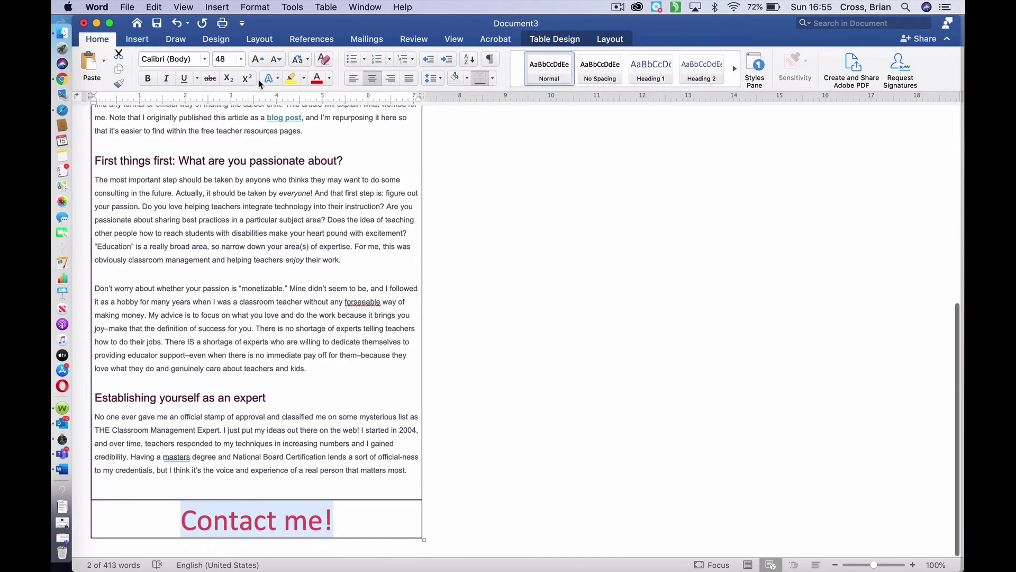
{"action": "left_click", "coordinate": [147, 79]}
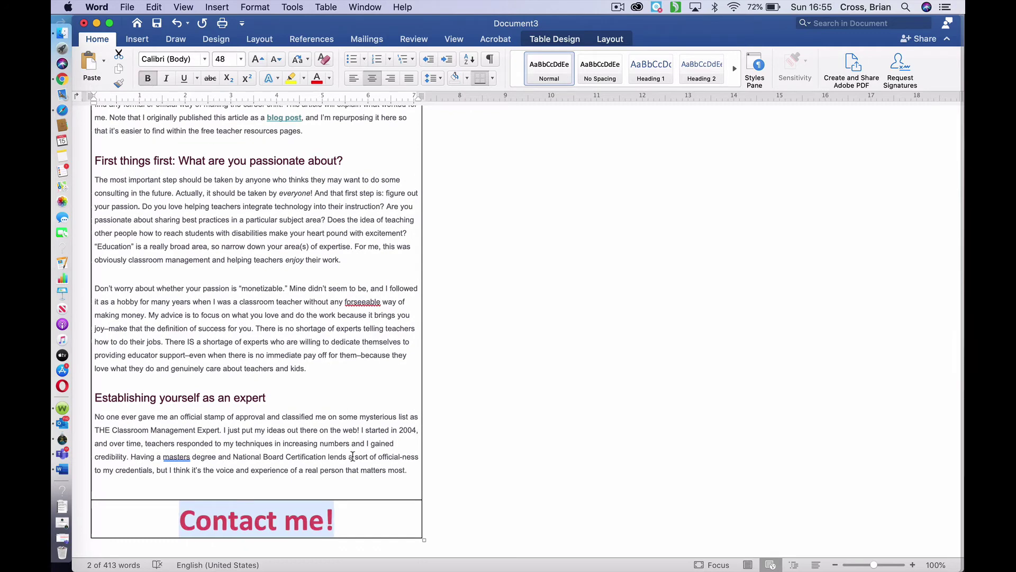
Add a right-aligned line reading "Back to top" beneath "Contact me!" in the same cell.
{"action": "left_click", "coordinate": [351, 512]}
{"action": "key", "text": "Return"}
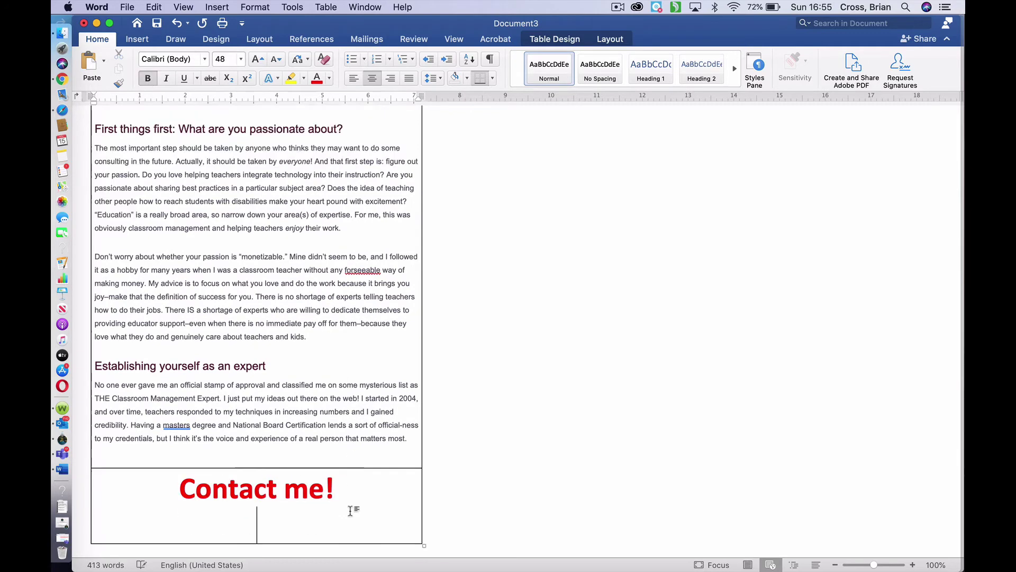
{"action": "left_click", "coordinate": [391, 79]}
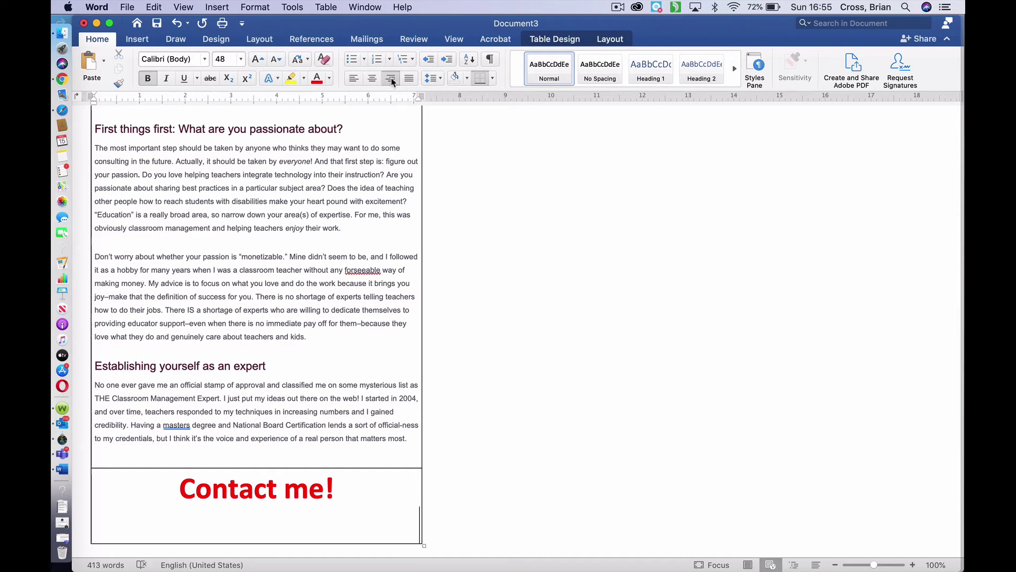
{"action": "type", "text": "Back"}
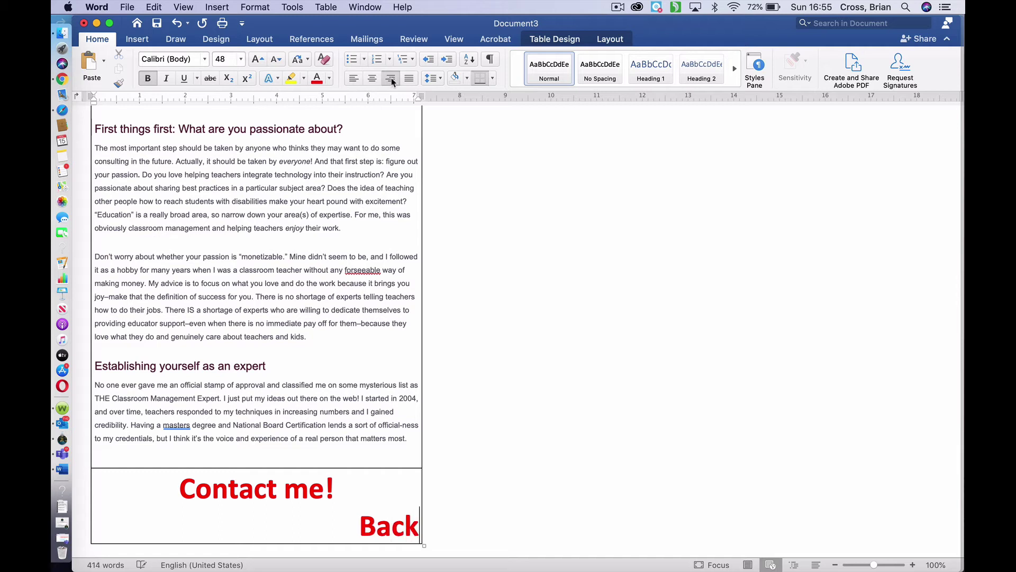
{"action": "type", "text": " to top"}
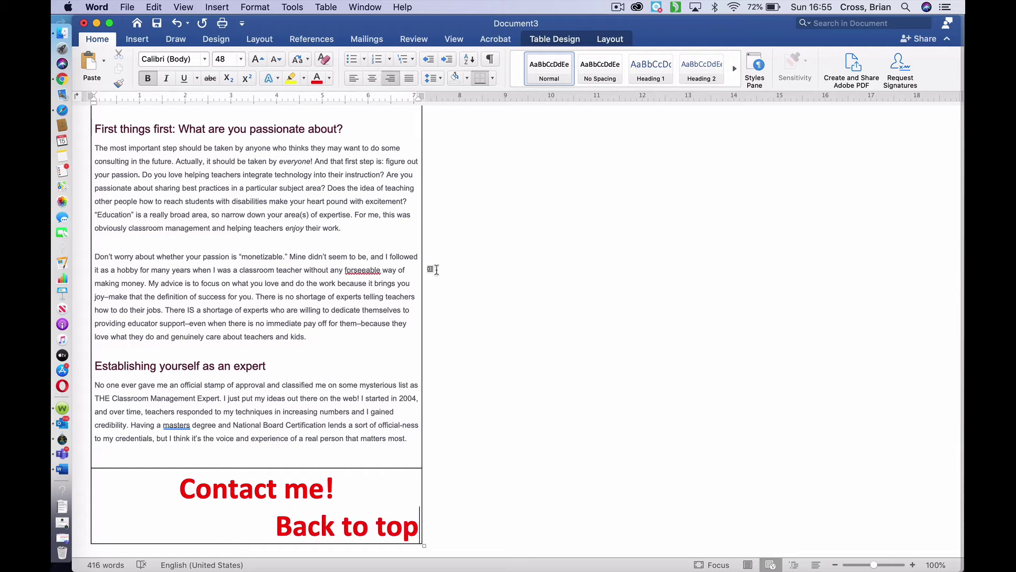
Look over the page layout from the contact row up to the title and navigation row.
{"action": "scroll", "coordinate": [434, 350], "scroll_direction": "up", "scroll_amount": 15}
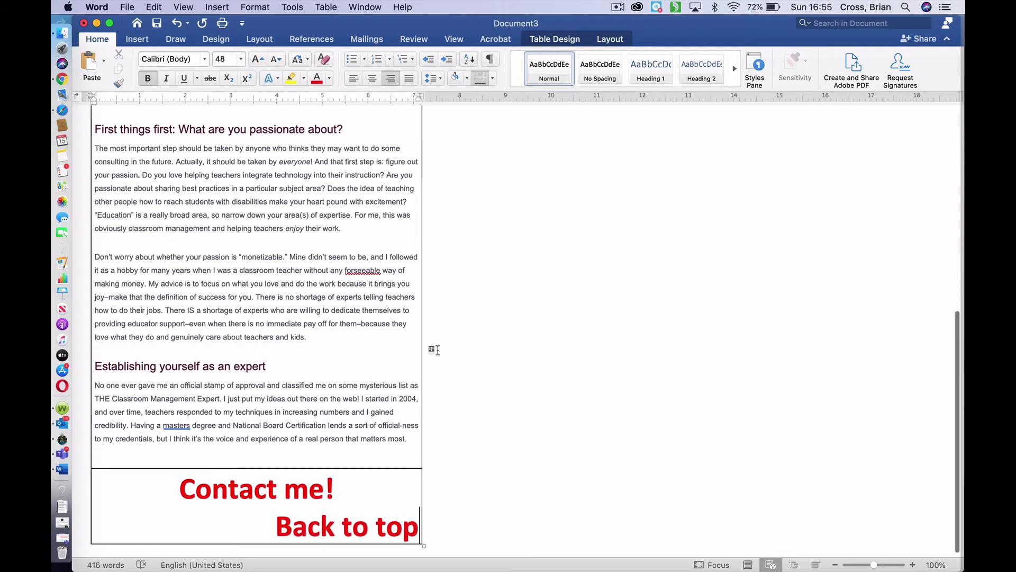
{"action": "scroll", "coordinate": [434, 350], "scroll_direction": "down", "scroll_amount": 10}
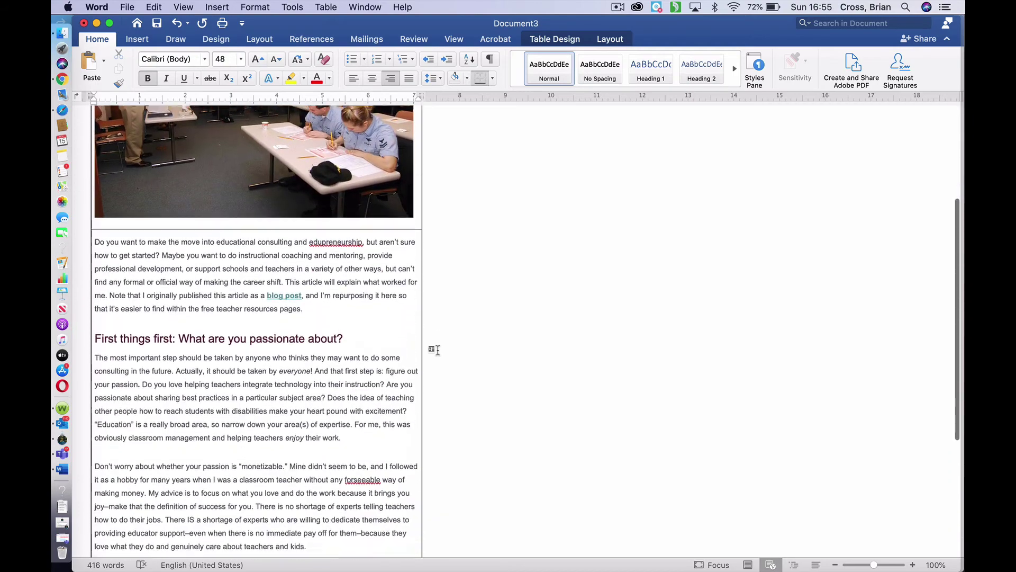
{"action": "scroll", "coordinate": [395, 334], "scroll_direction": "up", "scroll_amount": 2}
{"action": "scroll", "coordinate": [395, 335], "scroll_direction": "up", "scroll_amount": 8}
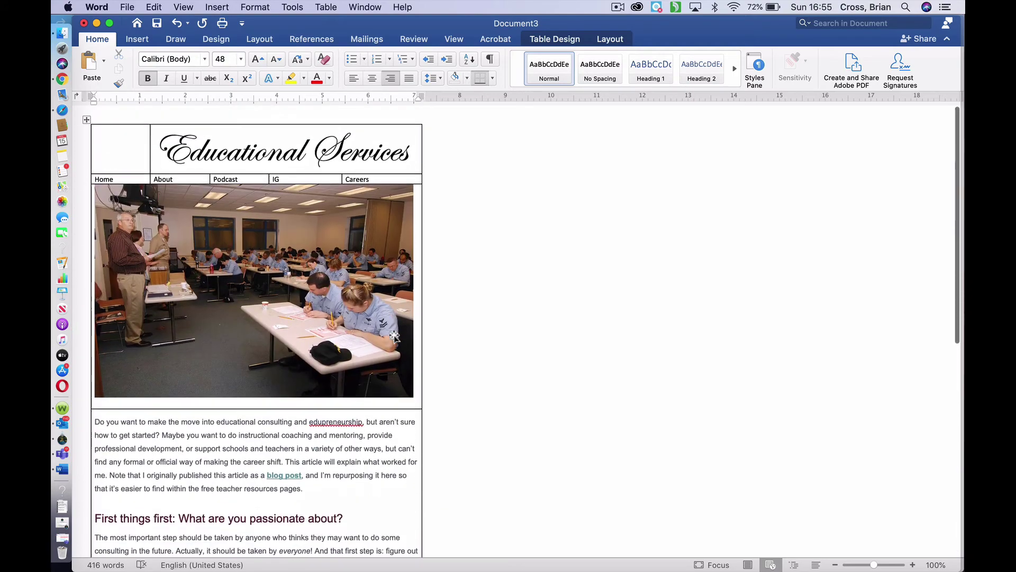
{"action": "scroll", "coordinate": [394, 217], "scroll_direction": "down", "scroll_amount": 10}
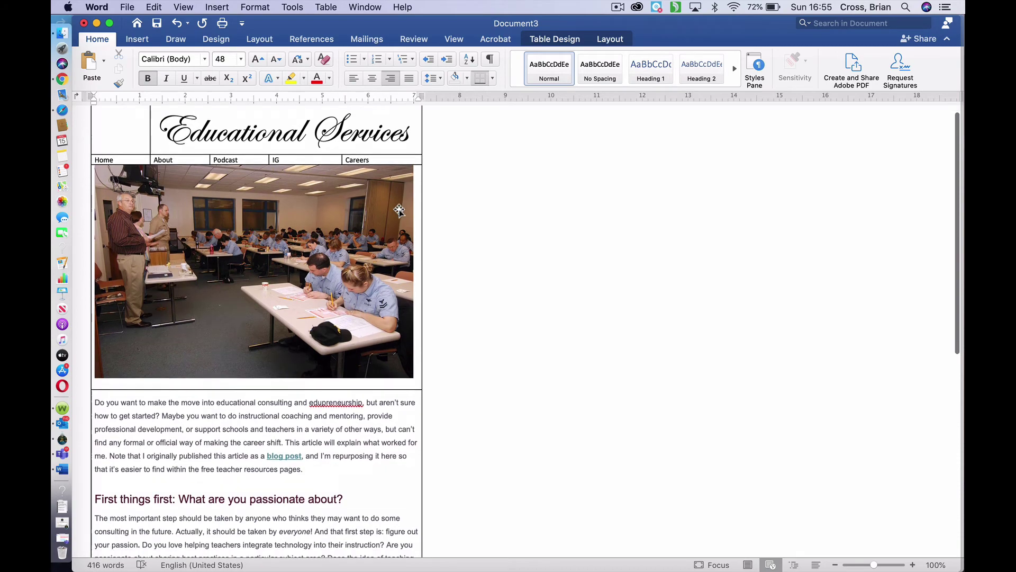
{"action": "scroll", "coordinate": [399, 209], "scroll_direction": "up", "scroll_amount": 5}
{"action": "scroll", "coordinate": [400, 208], "scroll_direction": "up", "scroll_amount": 5}
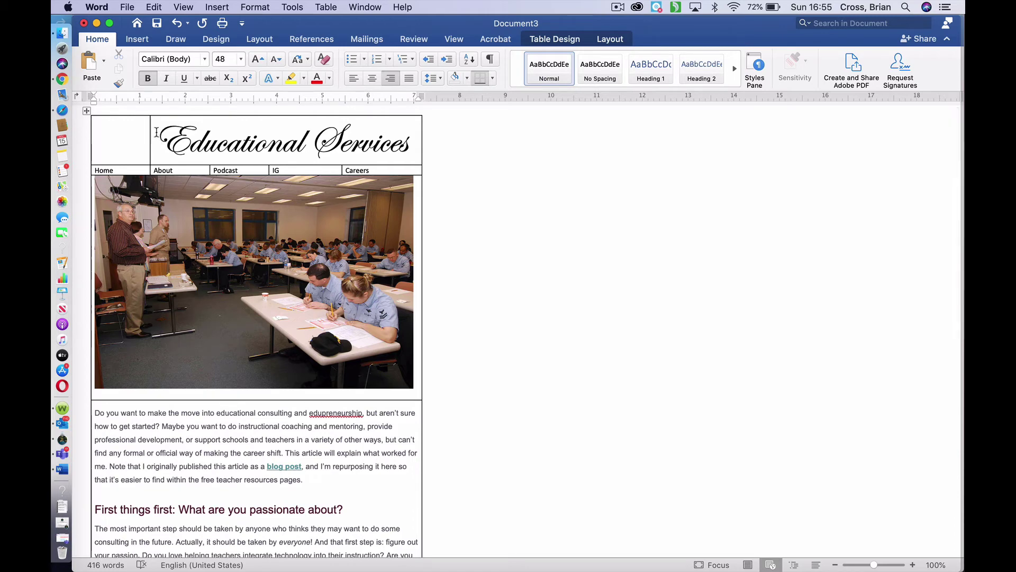
Shade the "Educational Services" title cell with a solid black fill, applied to the cell only.
{"action": "left_click_drag", "start_coordinate": [156, 131], "coordinate": [396, 137]}
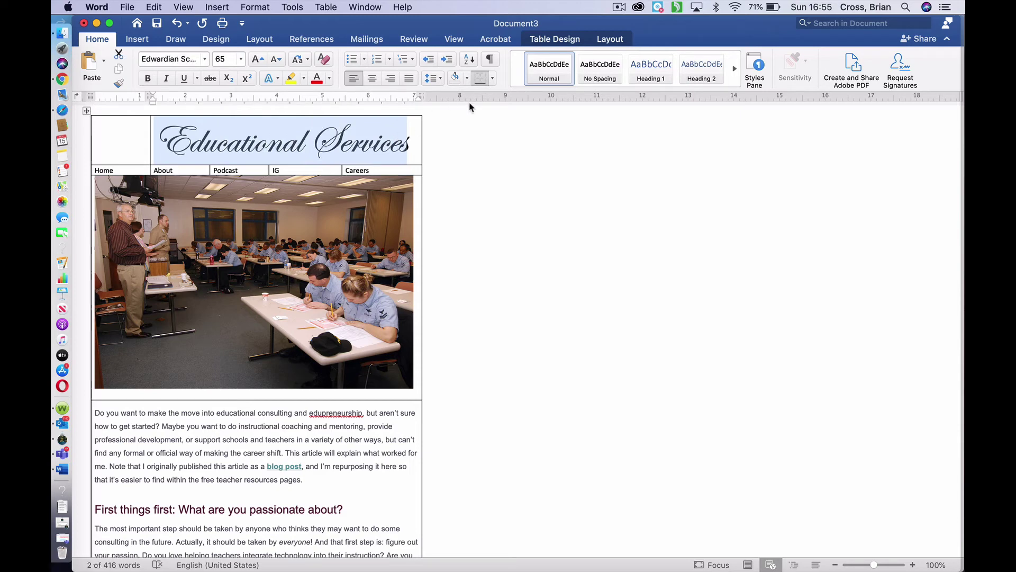
{"action": "right_click", "coordinate": [354, 147]}
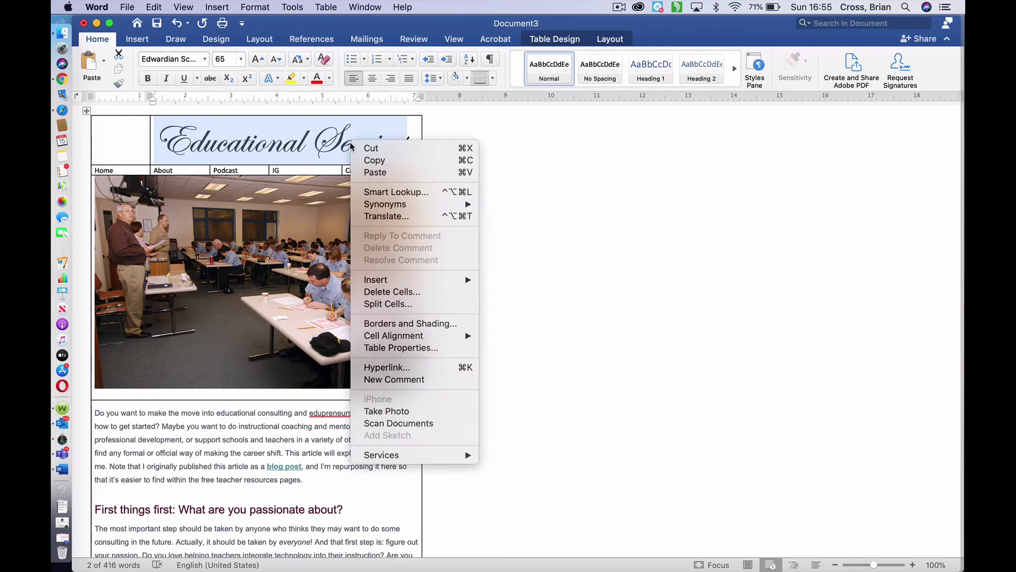
{"action": "left_click", "coordinate": [439, 331]}
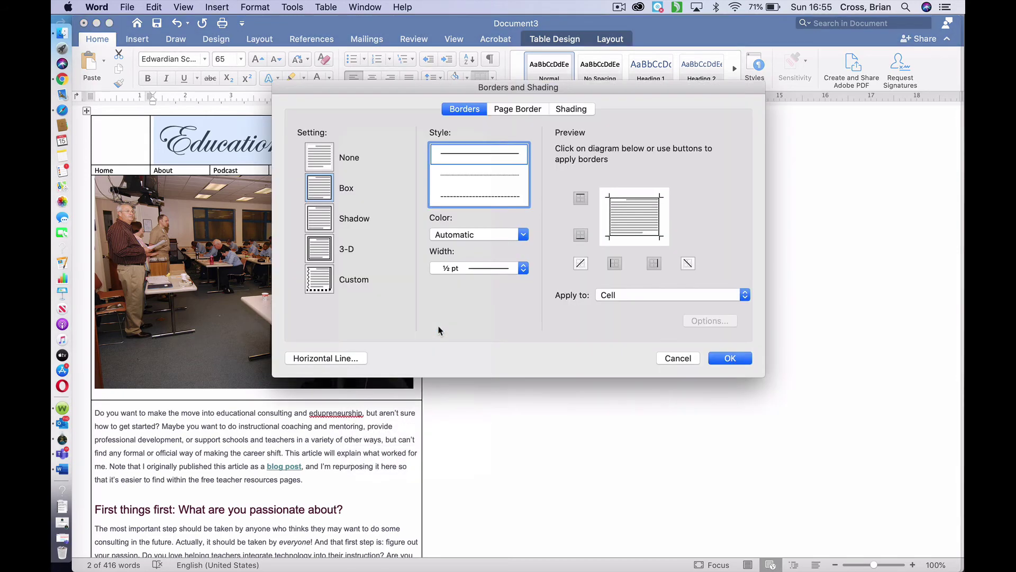
{"action": "left_click", "coordinate": [568, 109]}
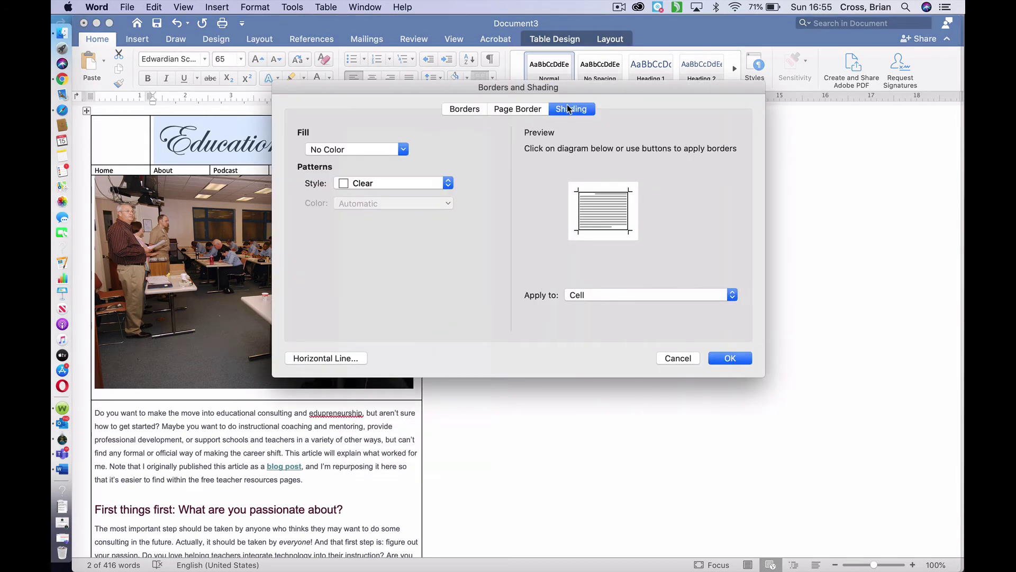
{"action": "left_click", "coordinate": [403, 151]}
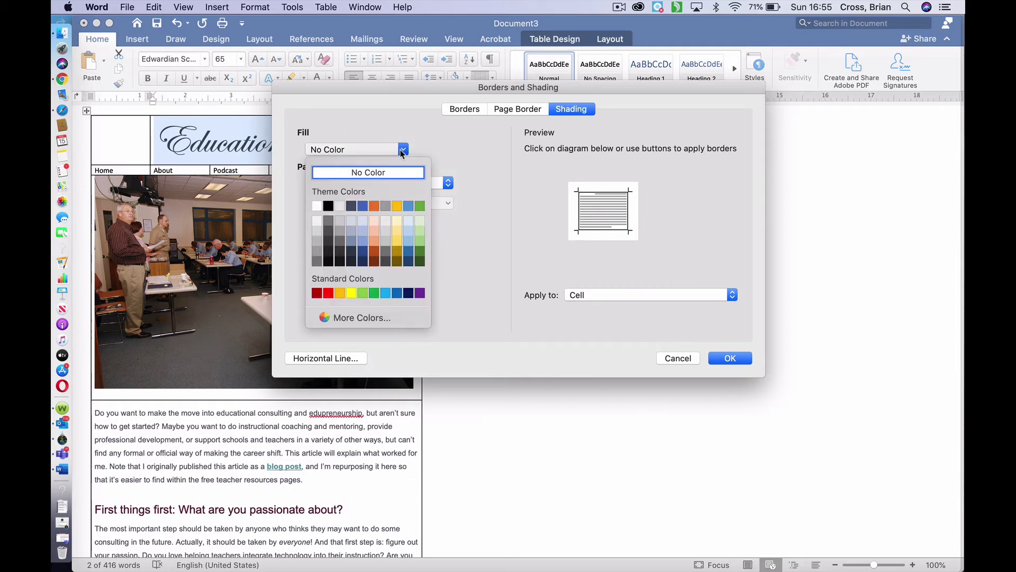
{"action": "left_click", "coordinate": [463, 113]}
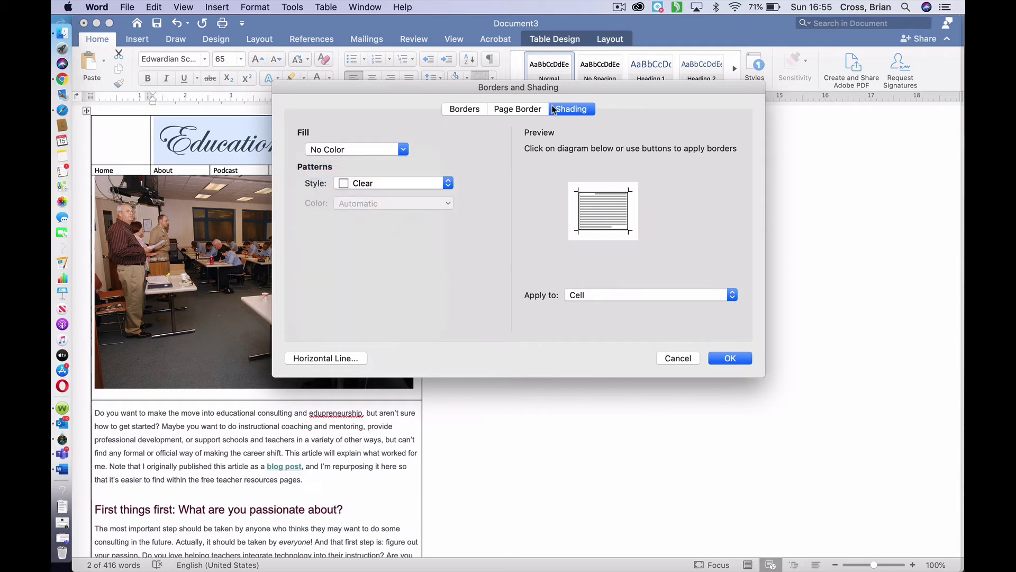
{"action": "left_click", "coordinate": [404, 145]}
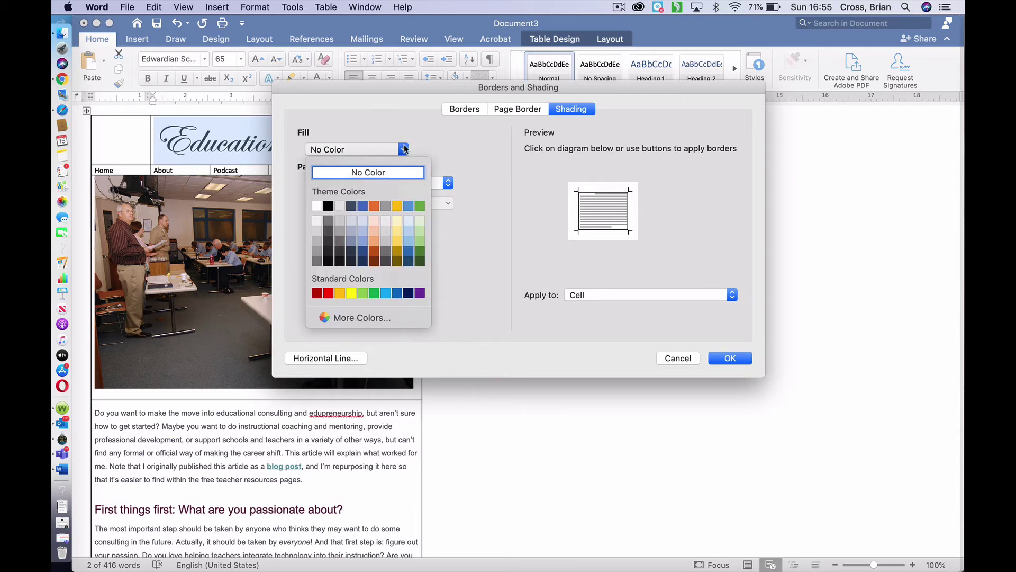
{"action": "left_click", "coordinate": [332, 207]}
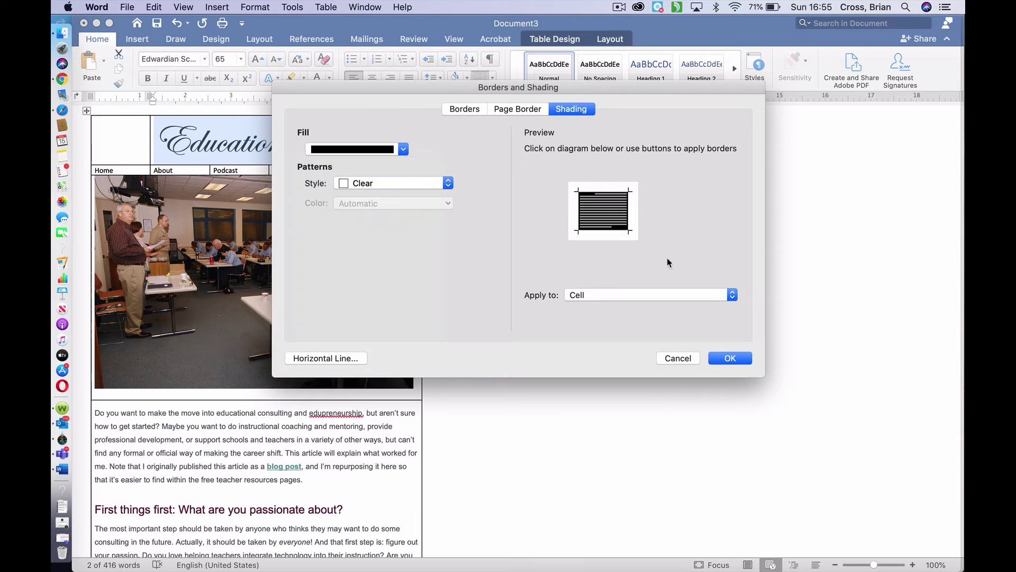
{"action": "left_click", "coordinate": [729, 358]}
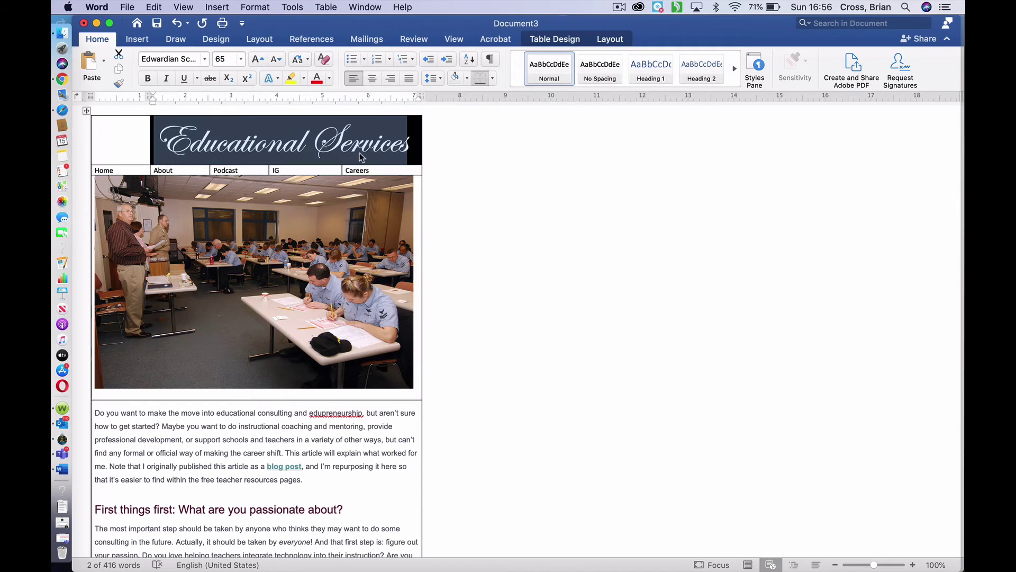
Set the font colour of the "Educational Services" title to the blue theme colour.
{"action": "left_click", "coordinate": [329, 78]}
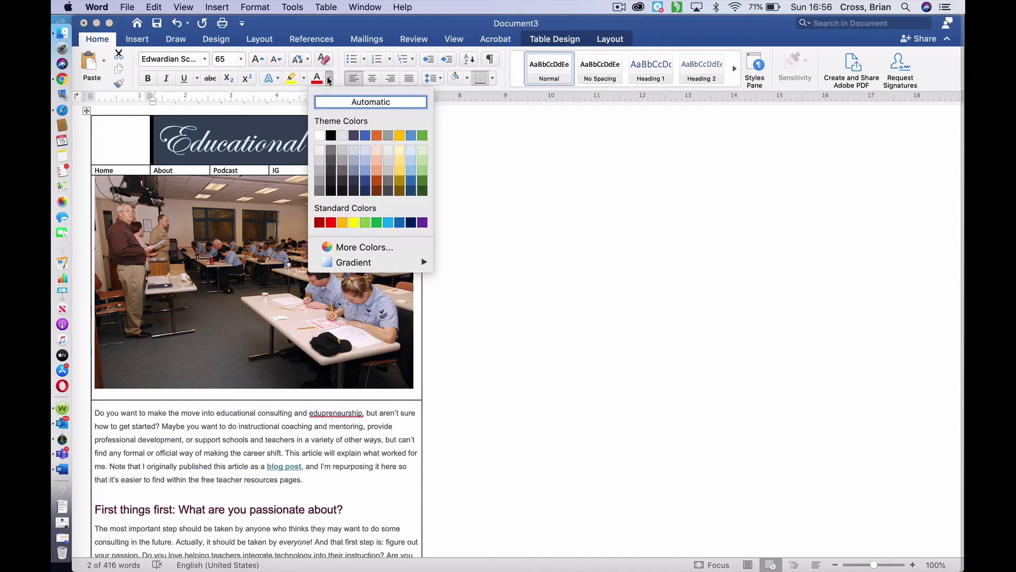
{"action": "left_click", "coordinate": [366, 137]}
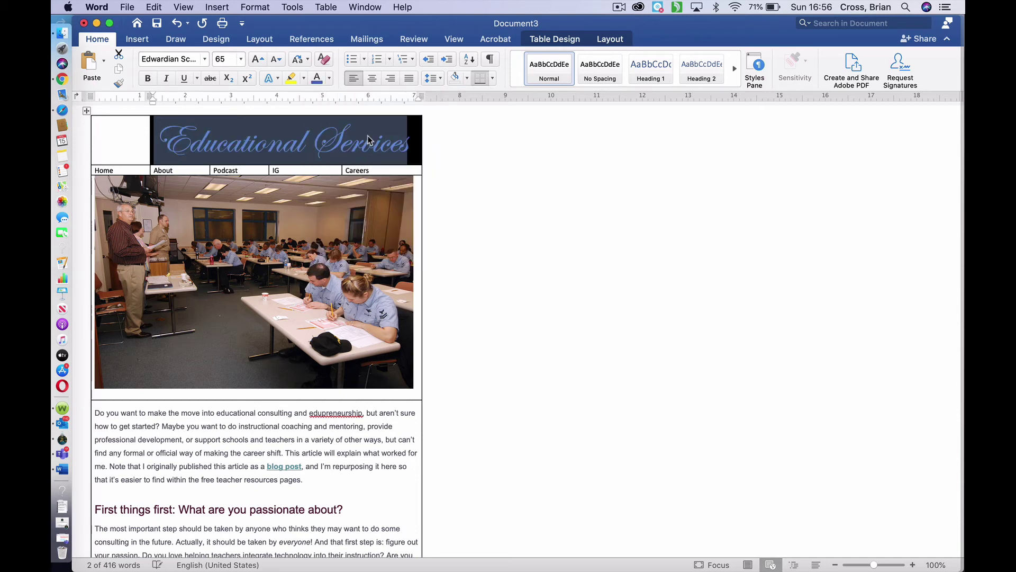
{"action": "left_click", "coordinate": [453, 168]}
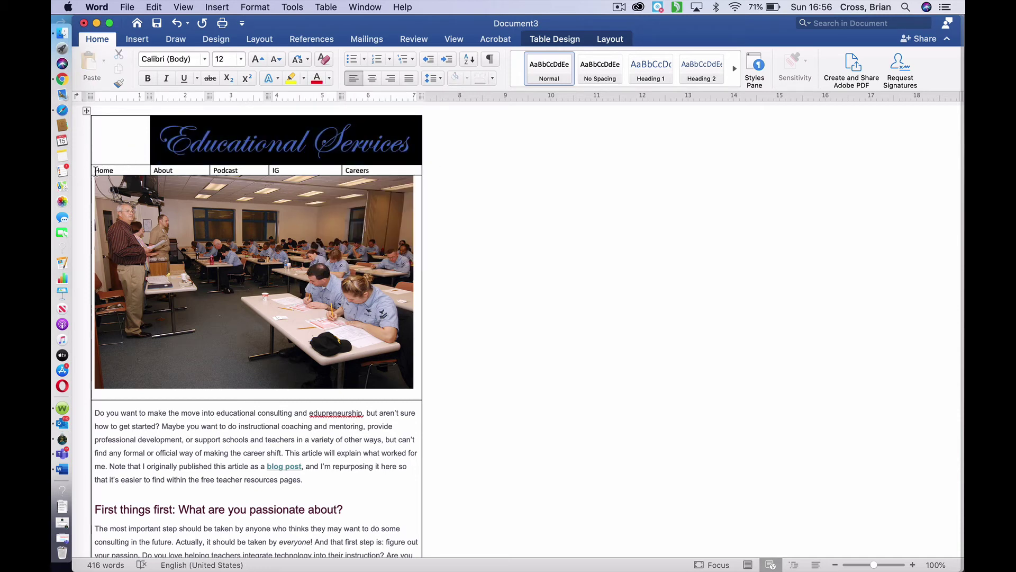
Shade the navigation row cells from Home to Careers with the blue theme fill, applied to the cells only.
{"action": "left_click_drag", "start_coordinate": [95, 170], "coordinate": [378, 174]}
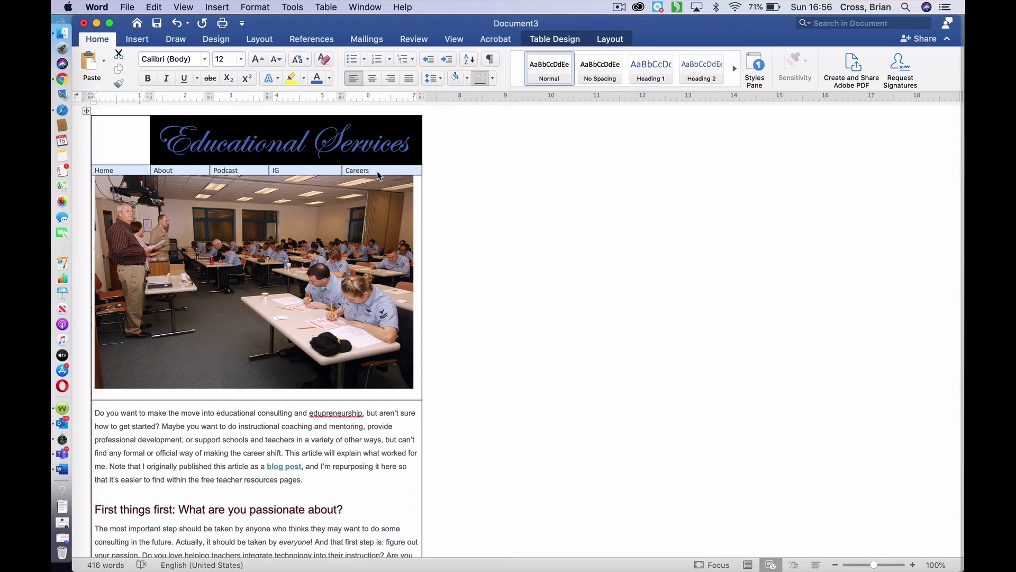
{"action": "right_click", "coordinate": [379, 175]}
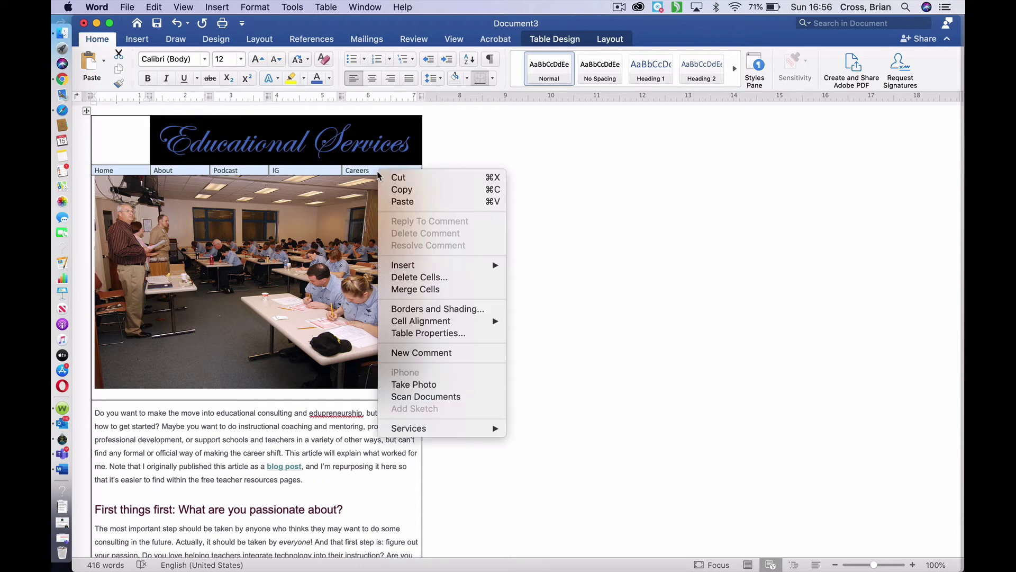
{"action": "left_click", "coordinate": [454, 312]}
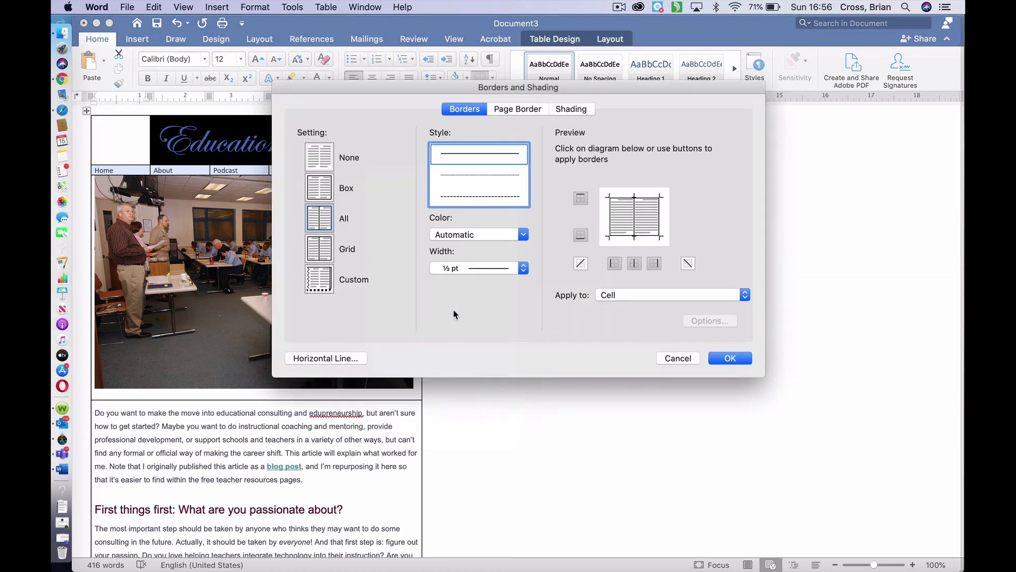
{"action": "left_click", "coordinate": [572, 110]}
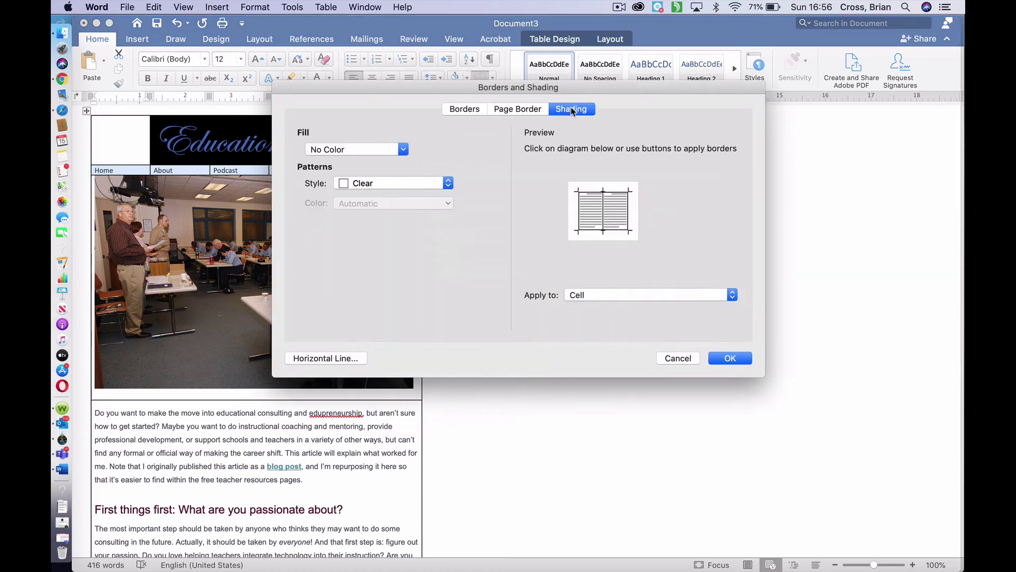
{"action": "left_click", "coordinate": [404, 149]}
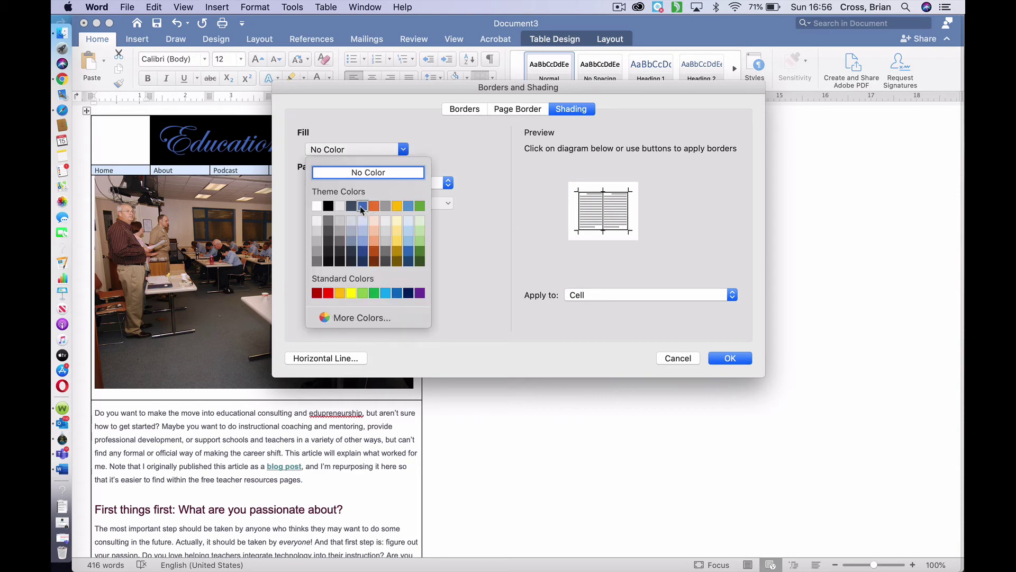
{"action": "left_click", "coordinate": [361, 210]}
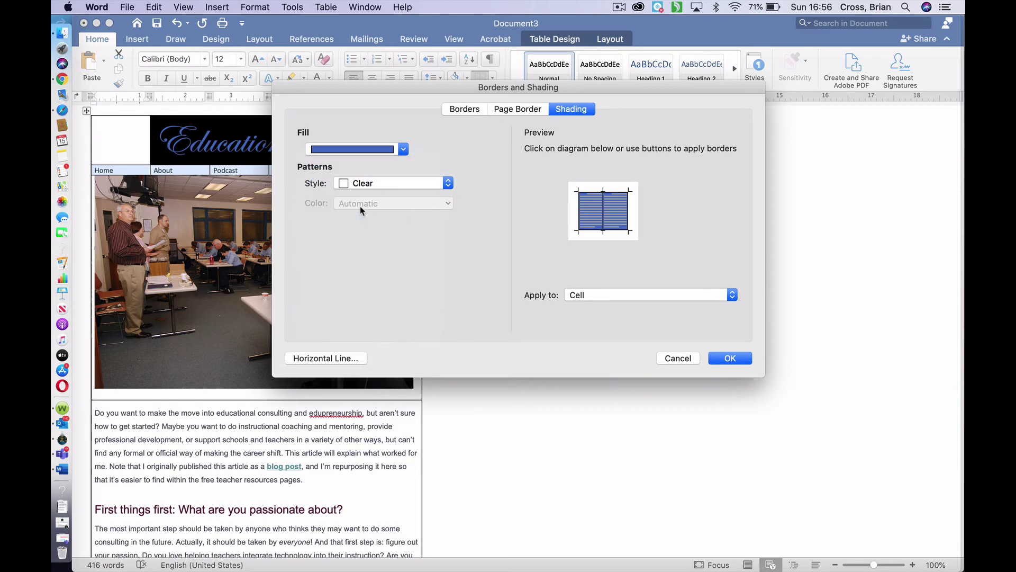
{"action": "left_click", "coordinate": [722, 358]}
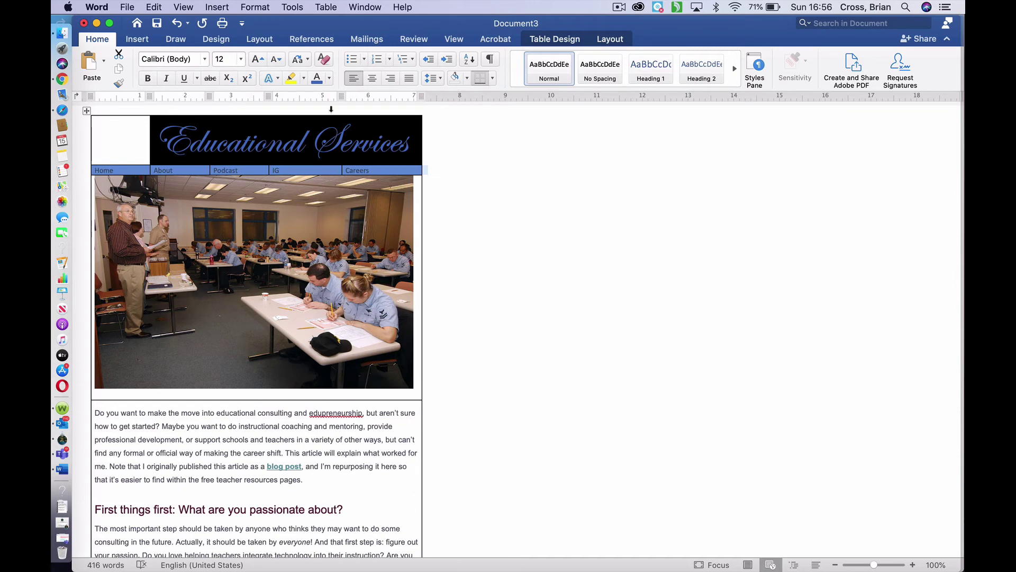
Set the font colour of the navigation row text to white.
{"action": "left_click", "coordinate": [329, 78]}
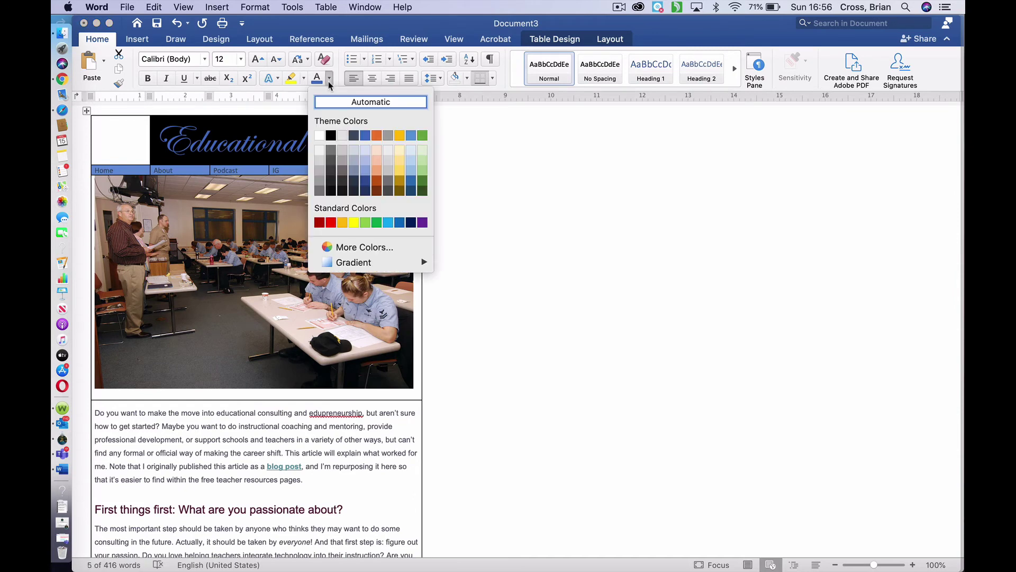
{"action": "left_click", "coordinate": [319, 136]}
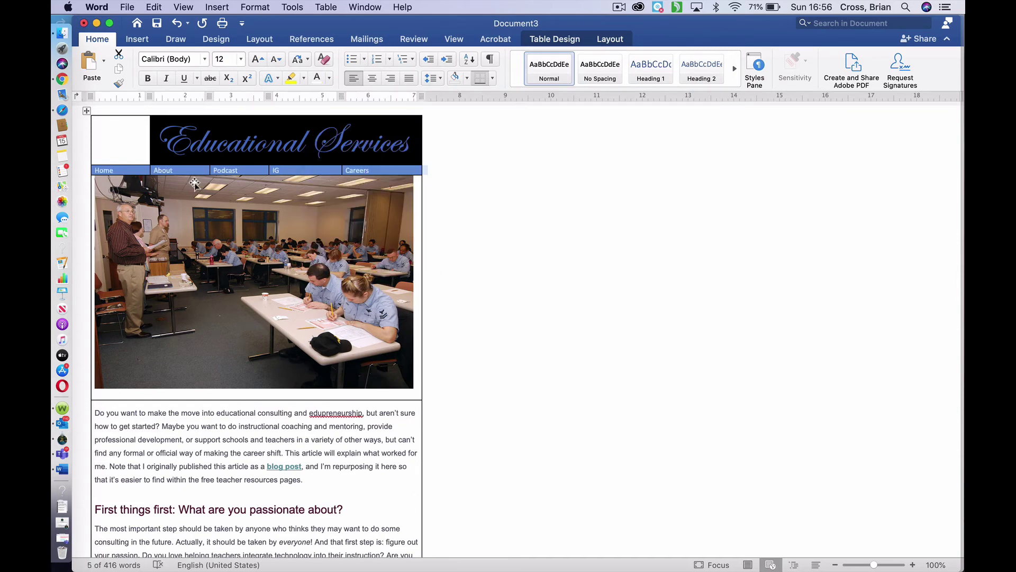
{"action": "left_click", "coordinate": [122, 168]}
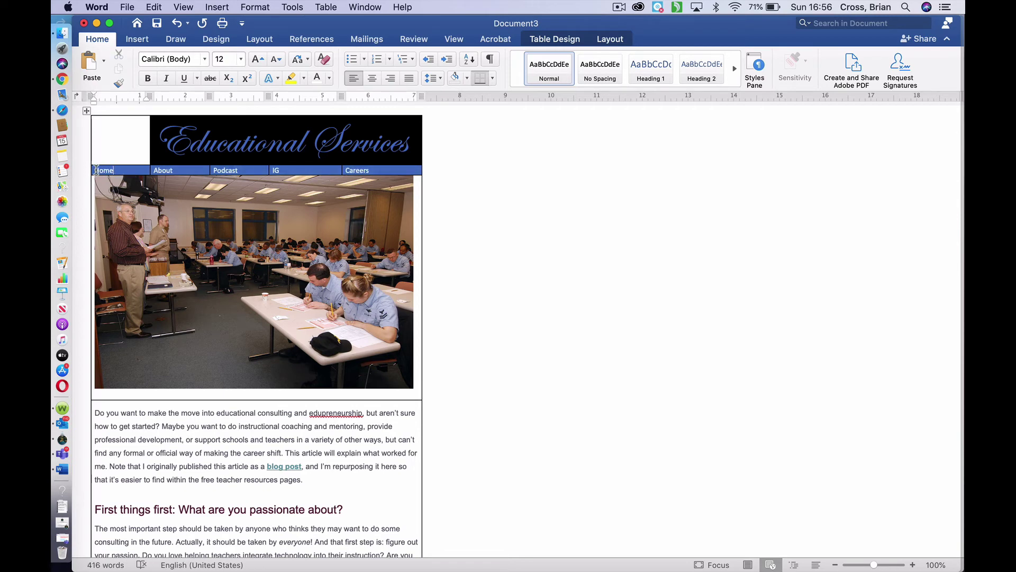
Set the font size of the navigation labels from Home to Careers to 14.
{"action": "left_click_drag", "start_coordinate": [96, 170], "coordinate": [362, 170]}
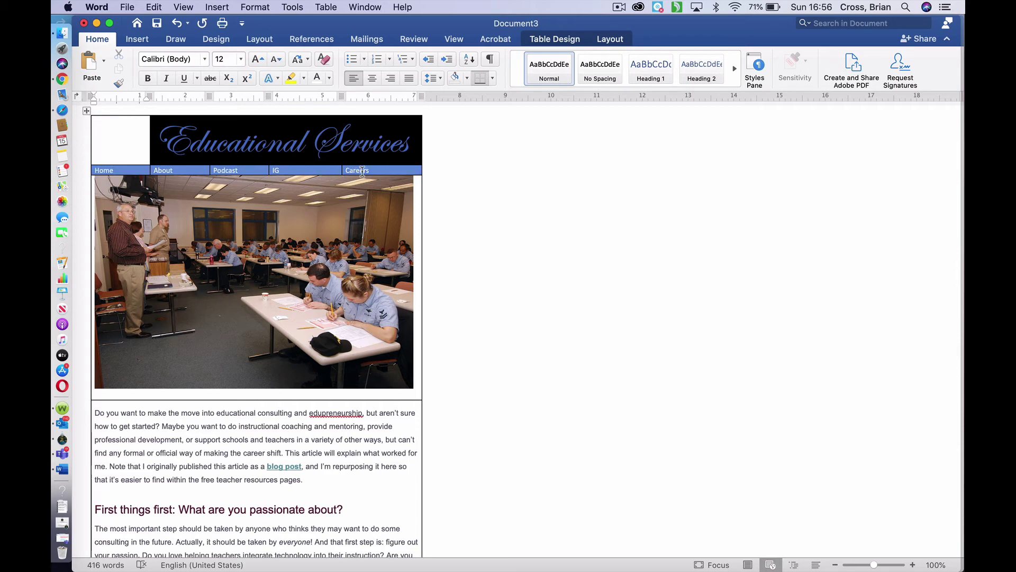
{"action": "left_click", "coordinate": [241, 59]}
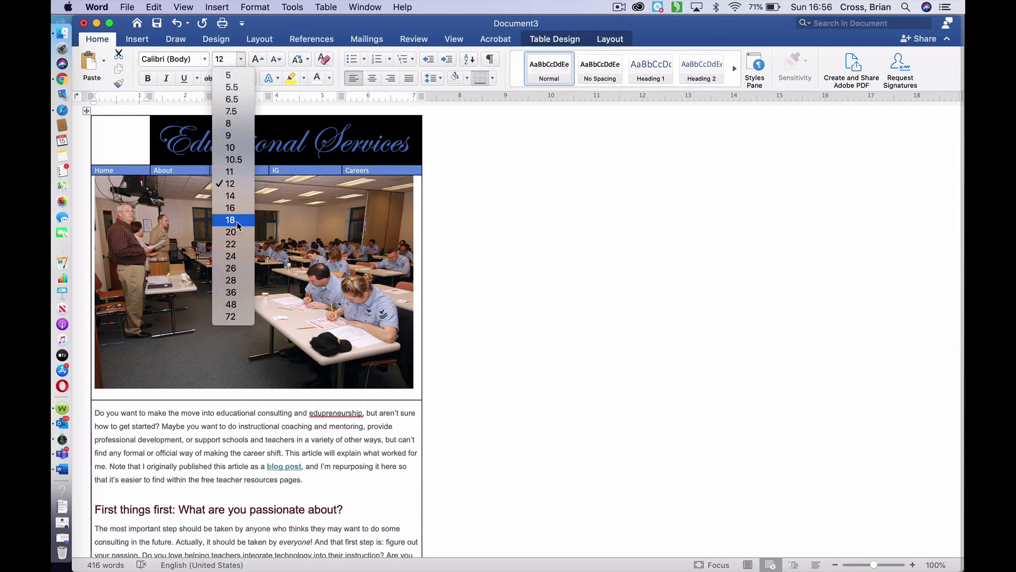
{"action": "left_click", "coordinate": [243, 196]}
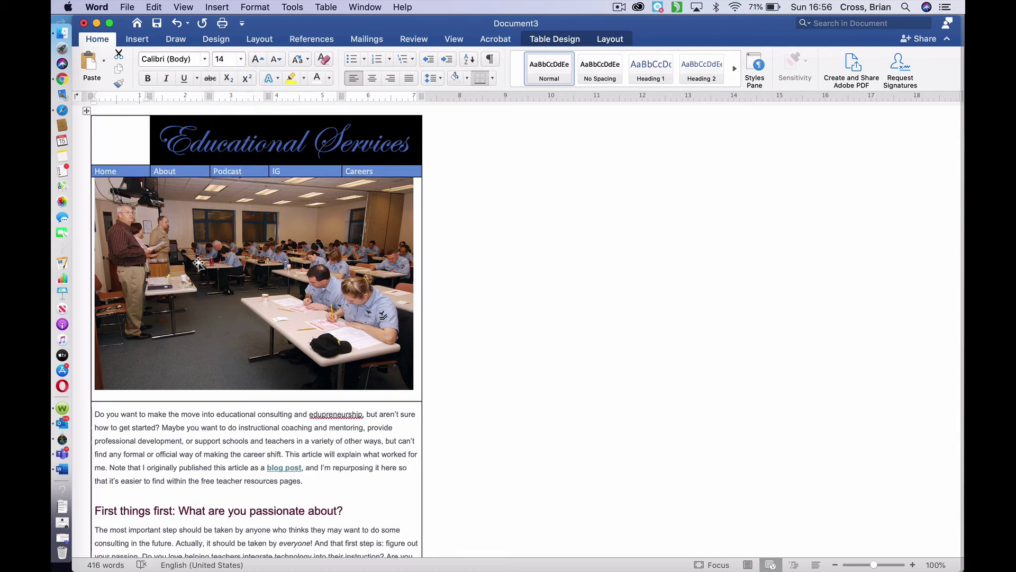
Search online pictures for "educational logo" to fill the empty cell beside the "Educational Services" title.
{"action": "left_click", "coordinate": [111, 143]}
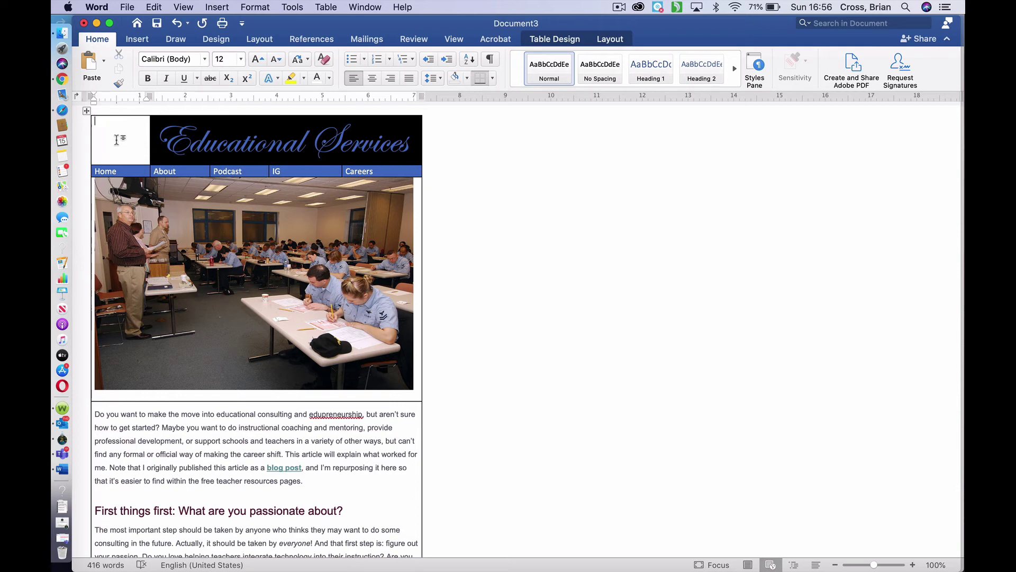
{"action": "left_click", "coordinate": [141, 42]}
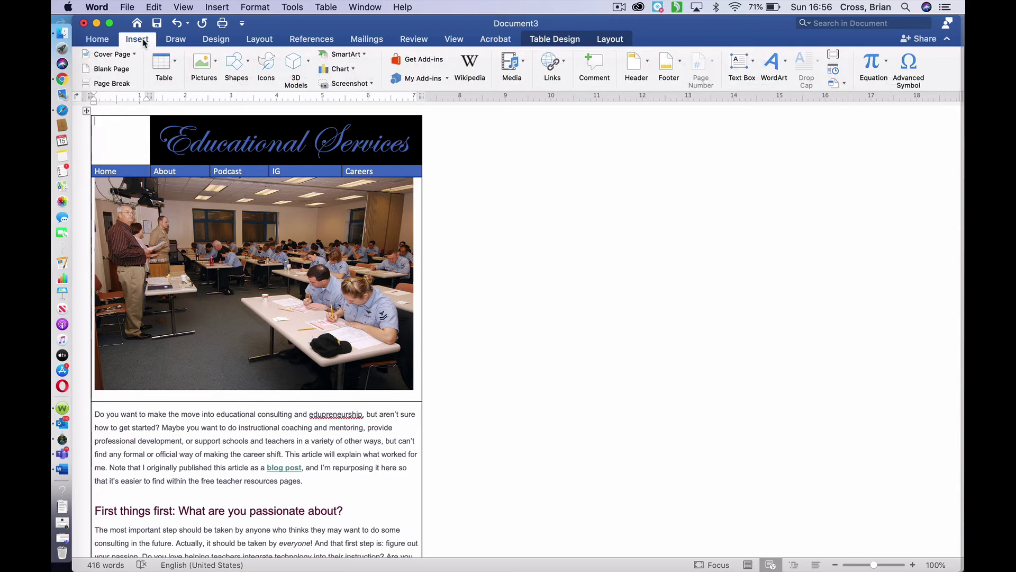
{"action": "left_click", "coordinate": [217, 63]}
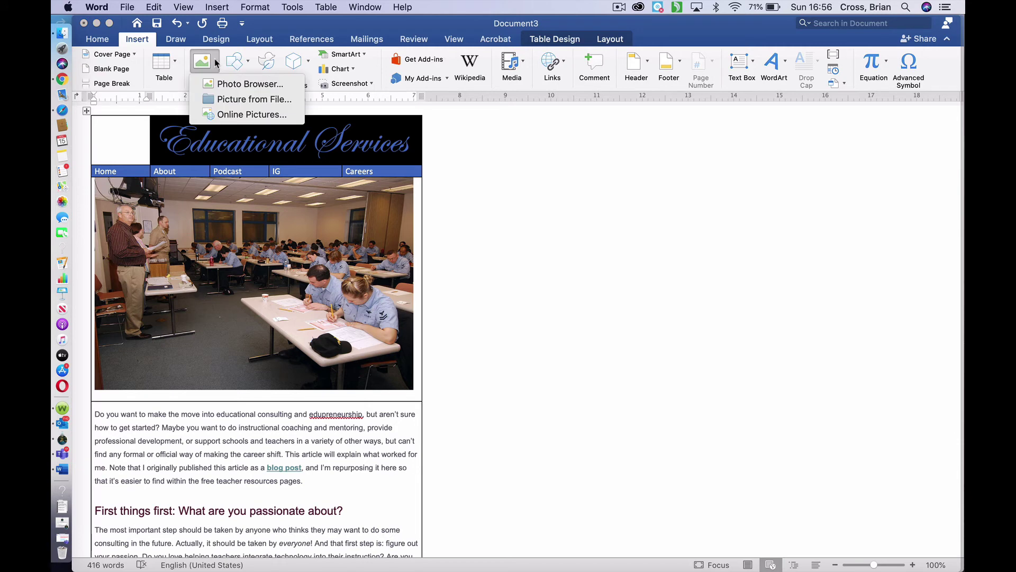
{"action": "left_click", "coordinate": [276, 115]}
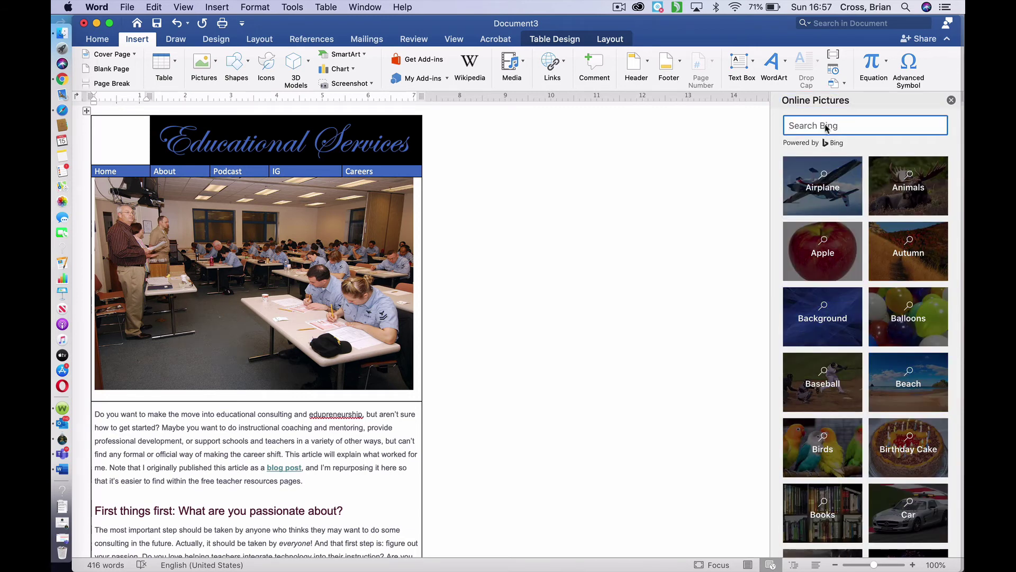
{"action": "type", "text": "ed"}
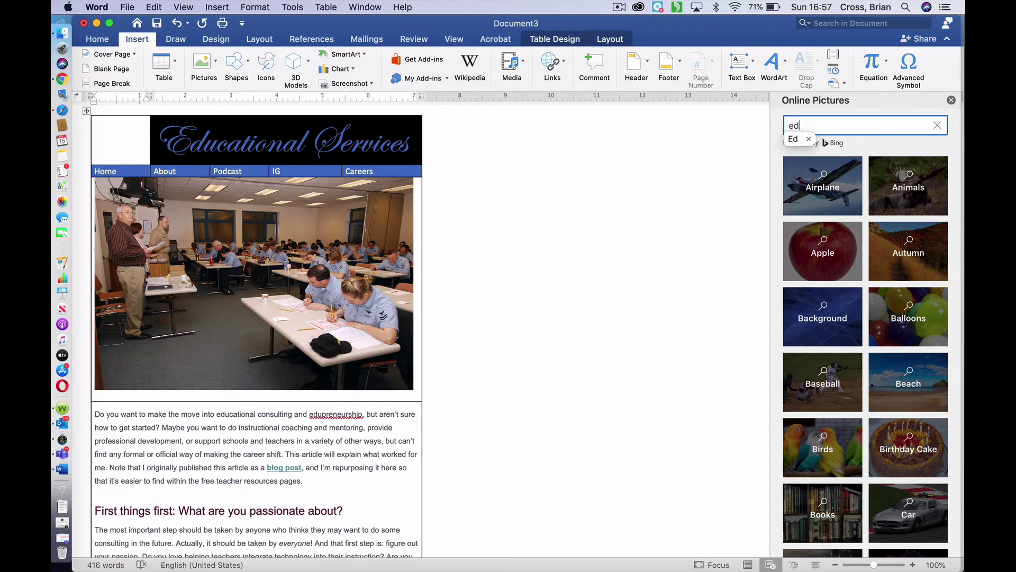
{"action": "type", "text": "ucational log"}
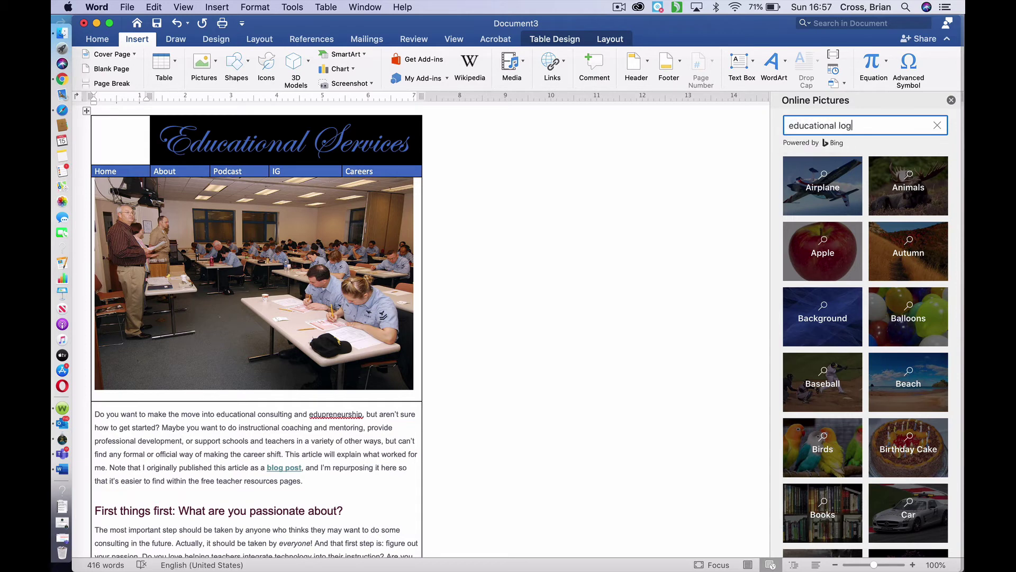
{"action": "type", "text": "o"}
{"action": "key", "text": "Return"}
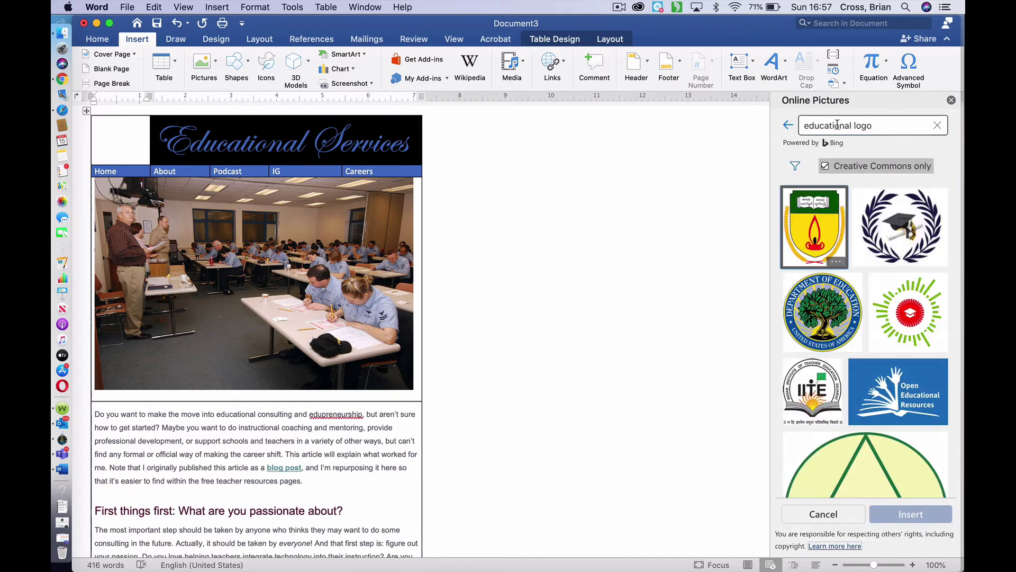
Insert the picture of three stacked books in the cell beside the title and scale it to about 1.24" high by 1.06" wide.
{"action": "scroll", "coordinate": [896, 359], "scroll_direction": "down", "scroll_amount": 1}
{"action": "scroll", "coordinate": [896, 359], "scroll_direction": "down", "scroll_amount": 10}
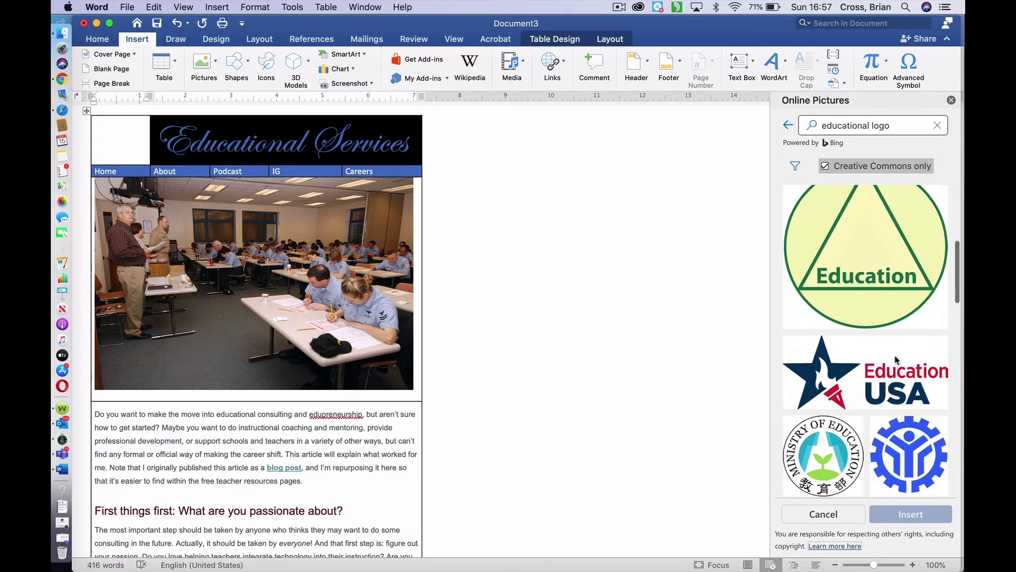
{"action": "scroll", "coordinate": [895, 360], "scroll_direction": "down", "scroll_amount": 8}
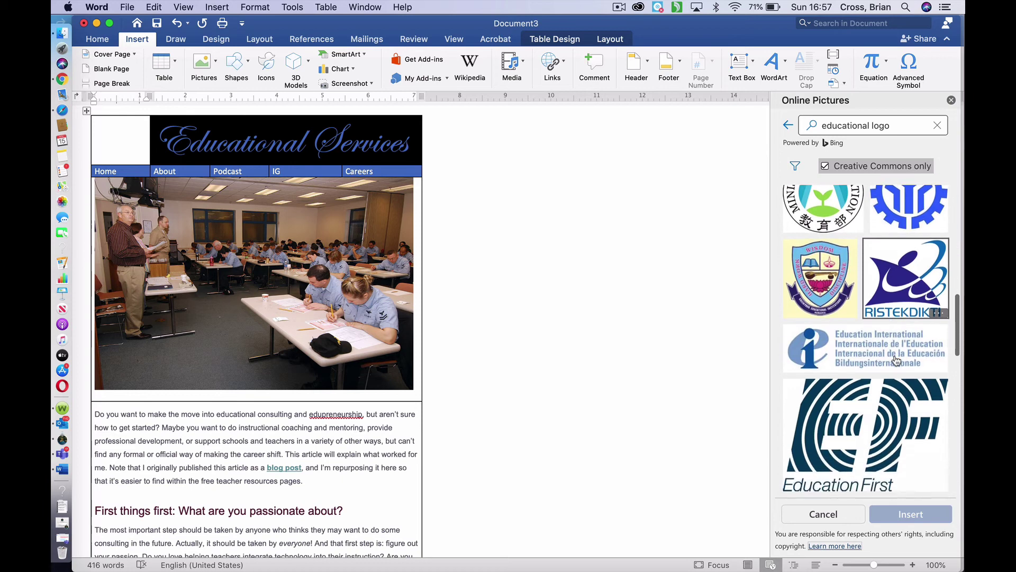
{"action": "scroll", "coordinate": [896, 360], "scroll_direction": "down", "scroll_amount": 8}
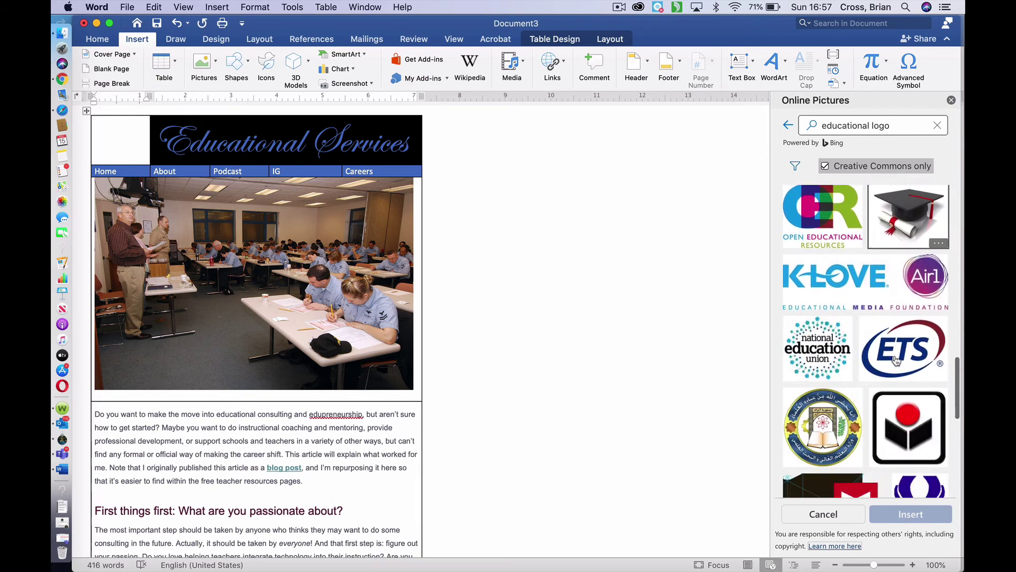
{"action": "scroll", "coordinate": [896, 360], "scroll_direction": "down", "scroll_amount": 8}
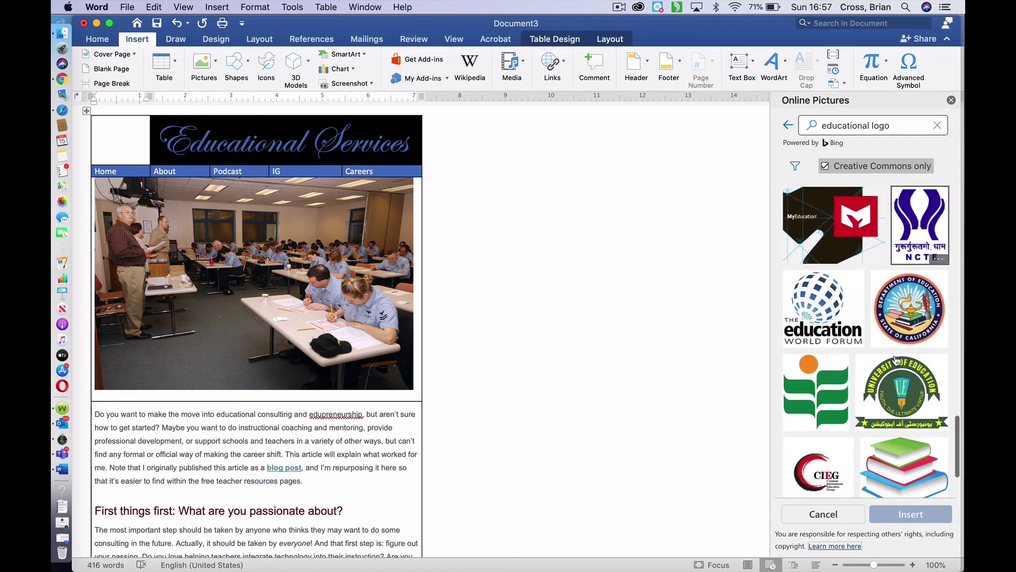
{"action": "scroll", "coordinate": [897, 360], "scroll_direction": "down", "scroll_amount": 1}
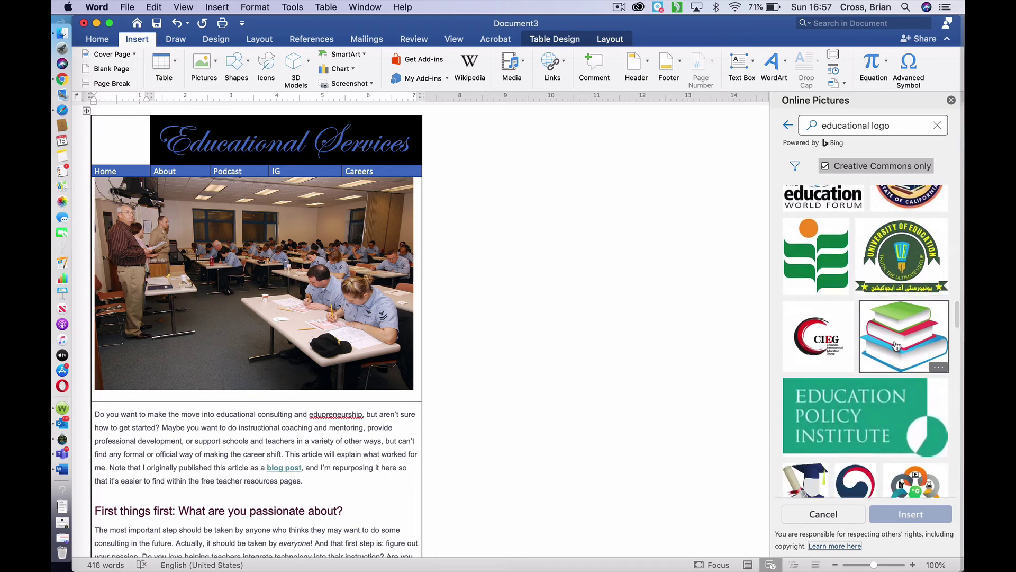
{"action": "left_click", "coordinate": [896, 346]}
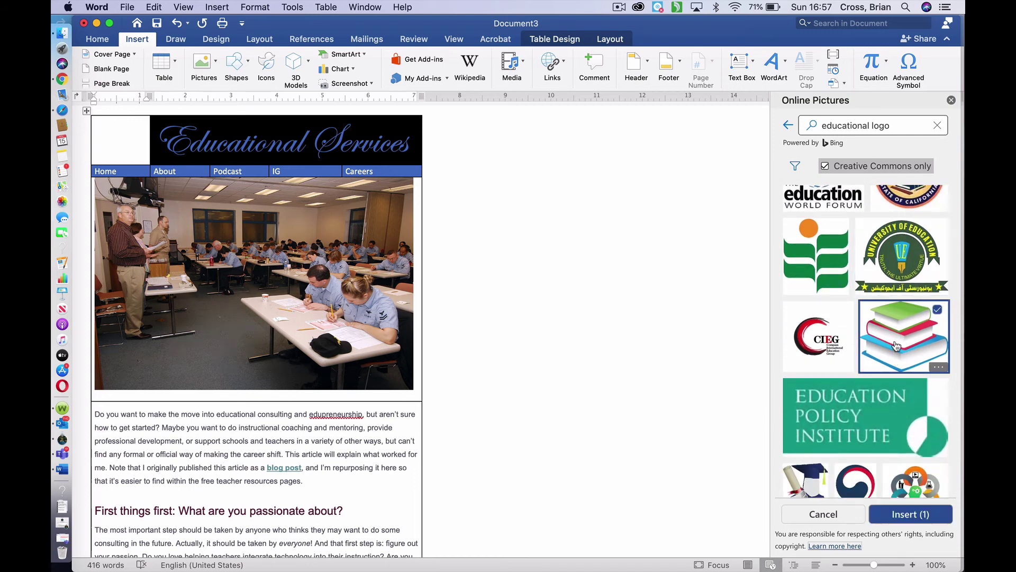
{"action": "left_click", "coordinate": [927, 516]}
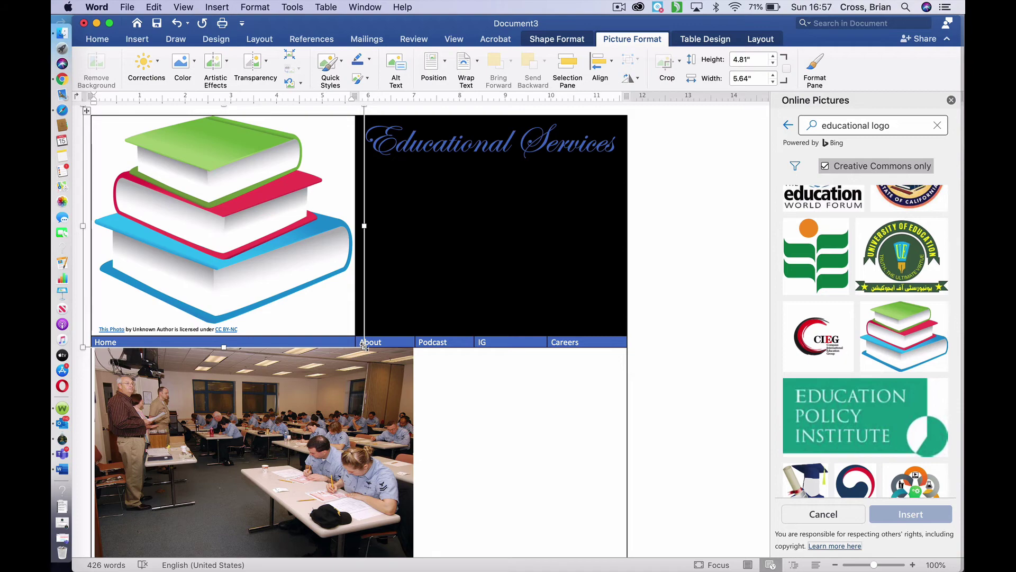
{"action": "left_click_drag", "start_coordinate": [345, 331], "coordinate": [143, 171]}
{"action": "left_click", "coordinate": [405, 457]}
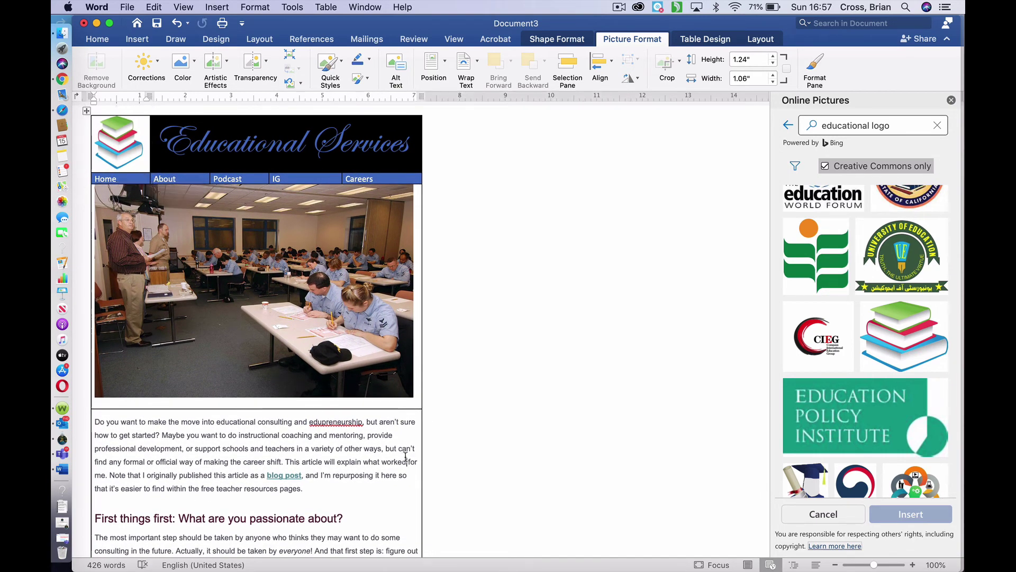
{"action": "scroll", "coordinate": [405, 457], "scroll_direction": "down", "scroll_amount": 10}
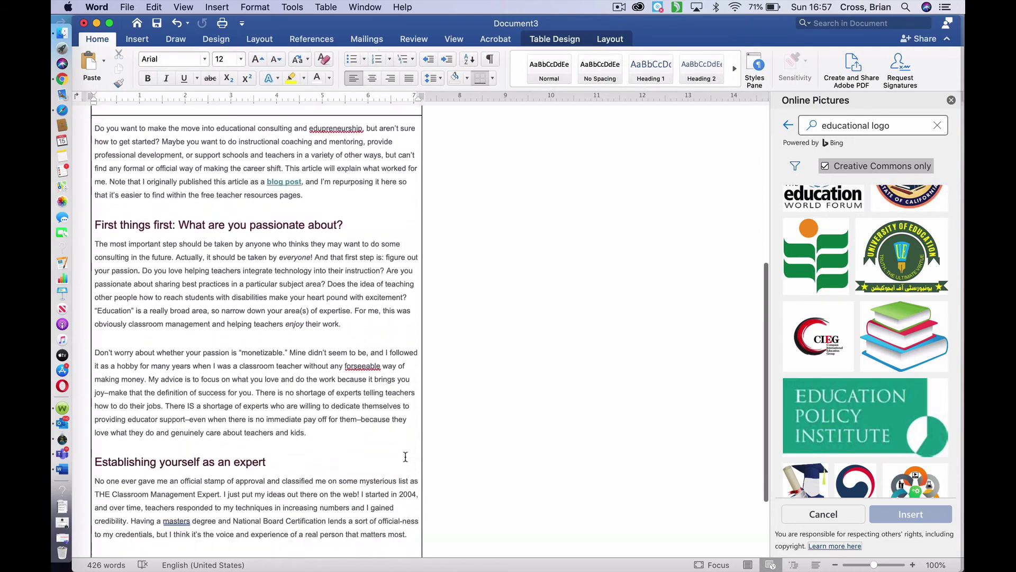
{"action": "scroll", "coordinate": [405, 457], "scroll_direction": "up", "scroll_amount": 8}
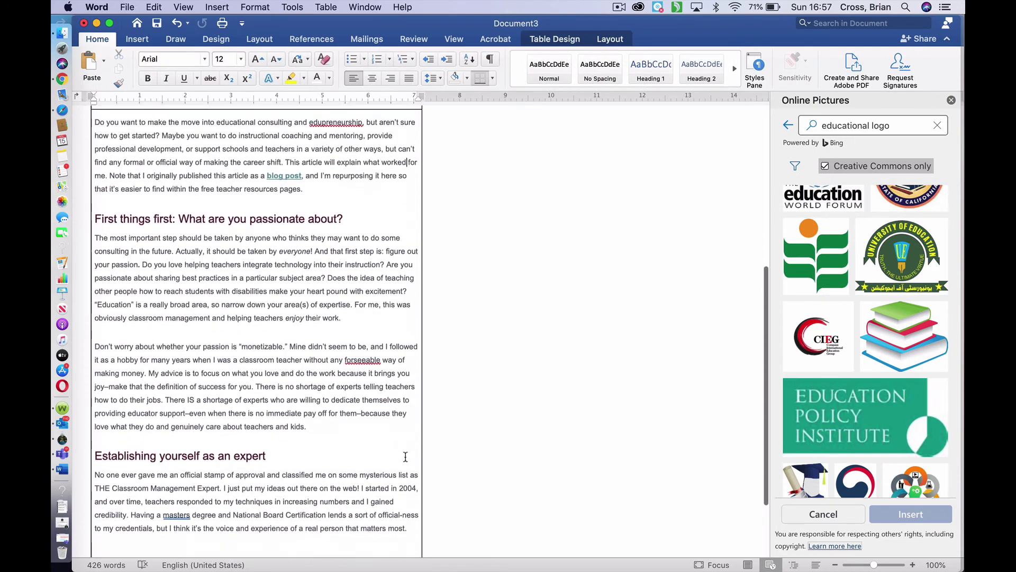
{"action": "scroll", "coordinate": [405, 456], "scroll_direction": "up", "scroll_amount": 2}
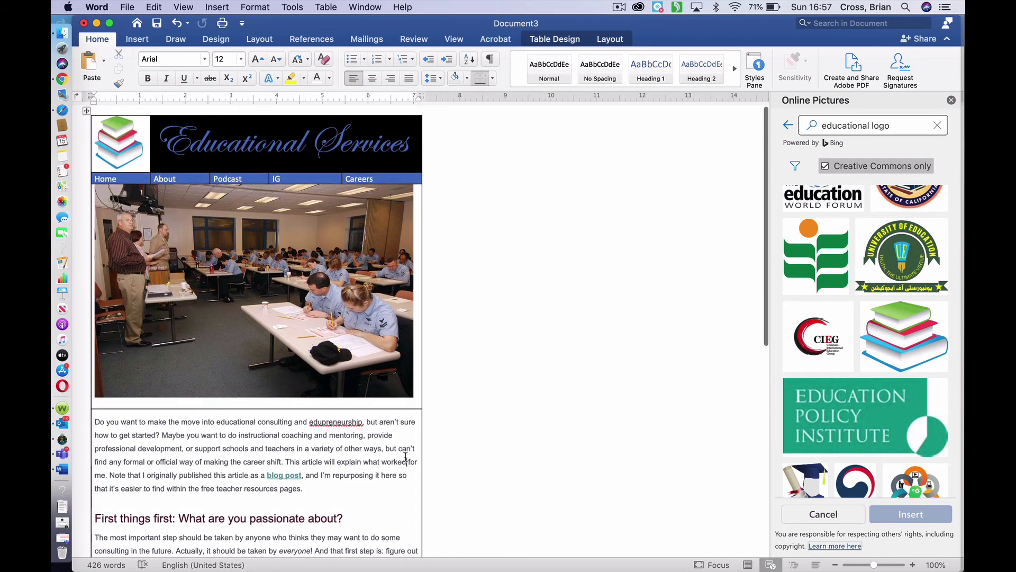
{"action": "scroll", "coordinate": [406, 457], "scroll_direction": "up", "scroll_amount": 1}
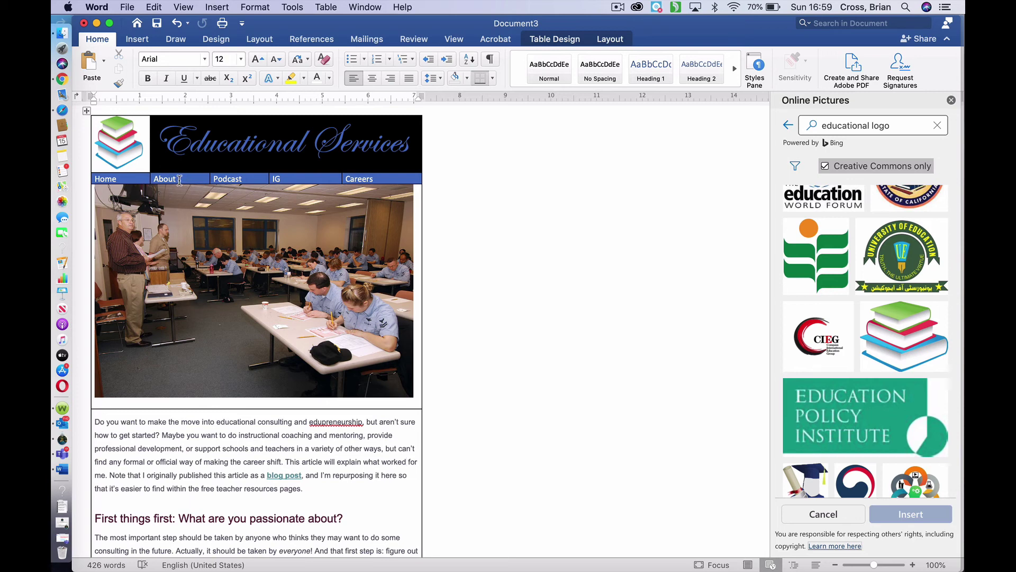
{"action": "left_click_drag", "start_coordinate": [178, 179], "coordinate": [153, 179]}
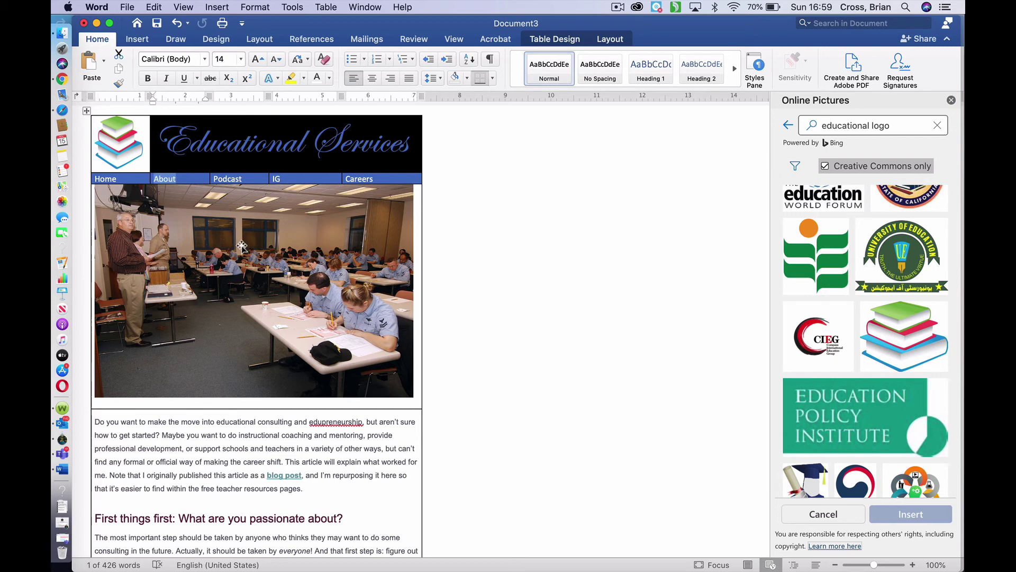
{"action": "left_click", "coordinate": [117, 178]}
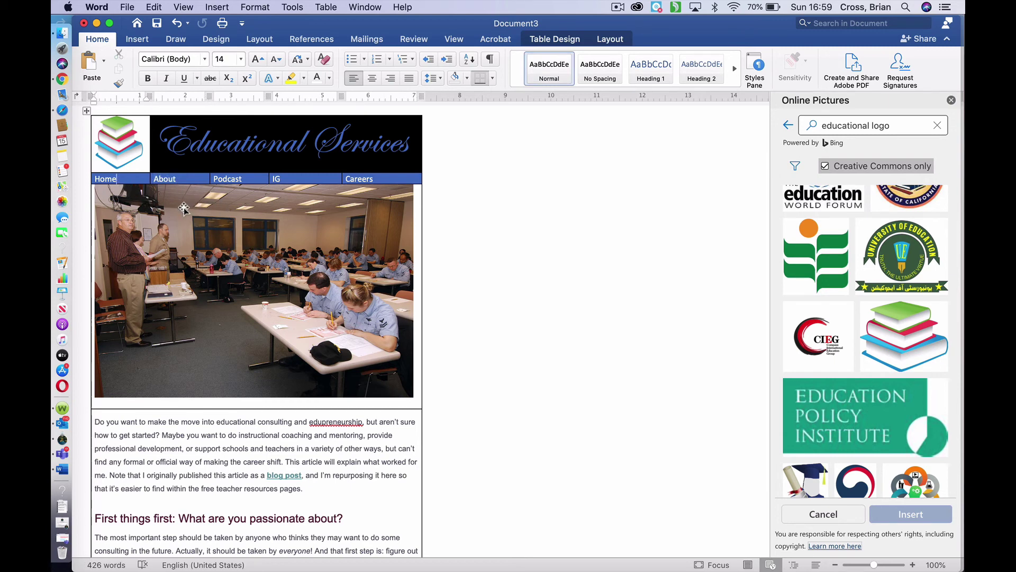
Save the document to the Desktop as a Word document named "Educational Services".
{"action": "left_click", "coordinate": [127, 7]}
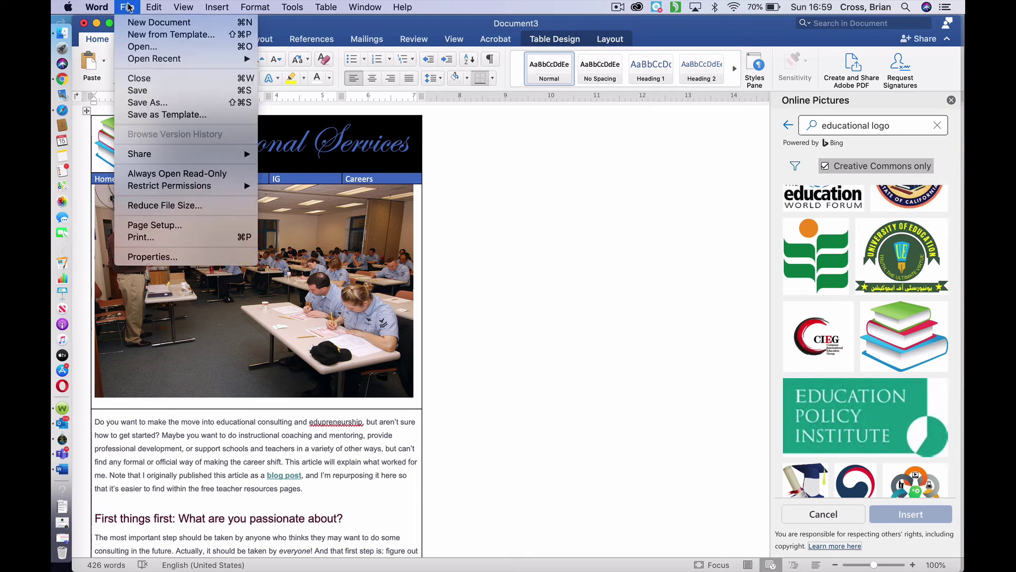
{"action": "left_click", "coordinate": [154, 102]}
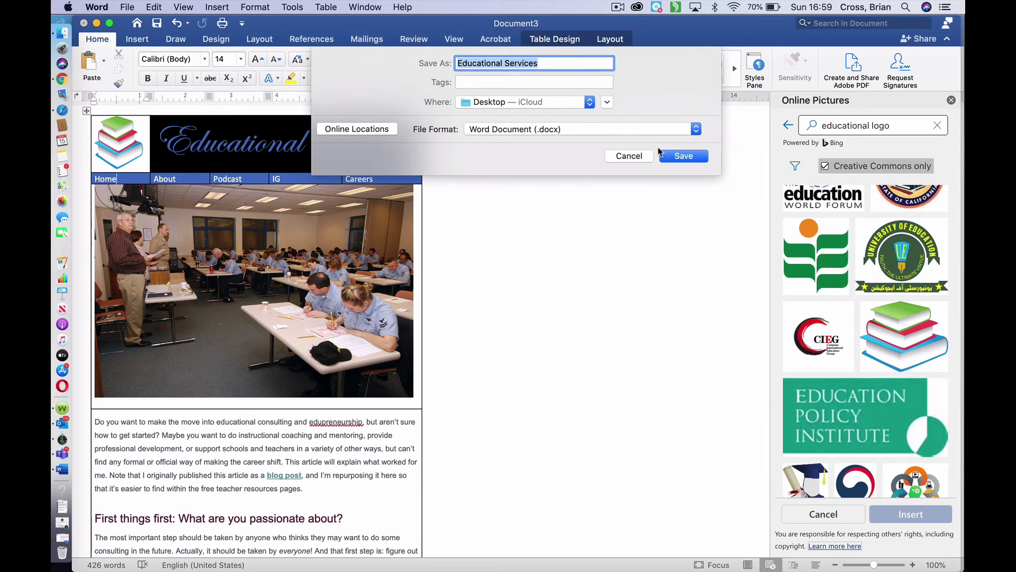
{"action": "left_click", "coordinate": [683, 157]}
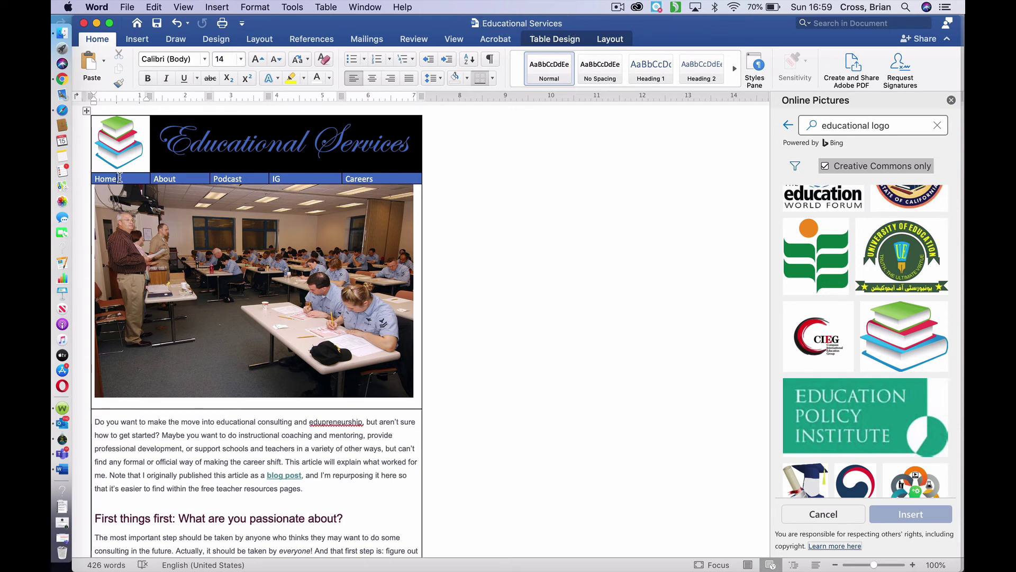
Hyperlink the "Home" navigation label to the "Educational Services" file on the Desktop.
{"action": "left_click_drag", "start_coordinate": [119, 178], "coordinate": [92, 178]}
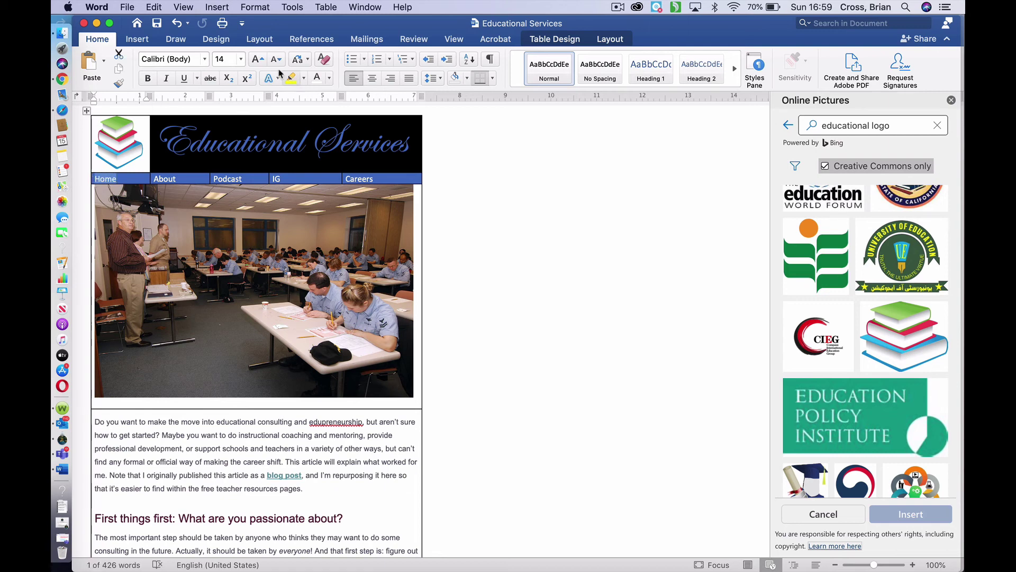
{"action": "left_click", "coordinate": [138, 40]}
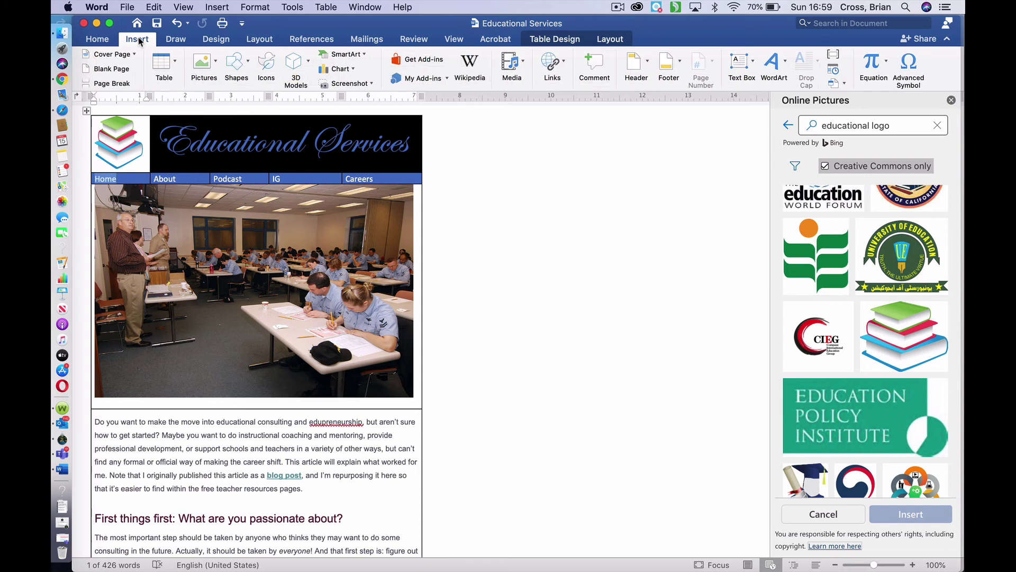
{"action": "left_click", "coordinate": [564, 65]}
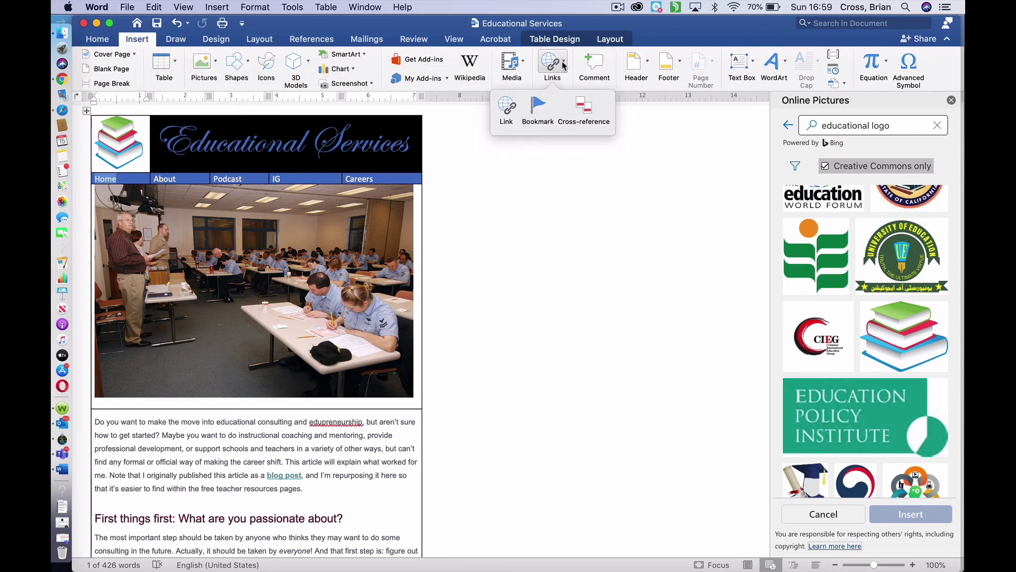
{"action": "left_click", "coordinate": [507, 113]}
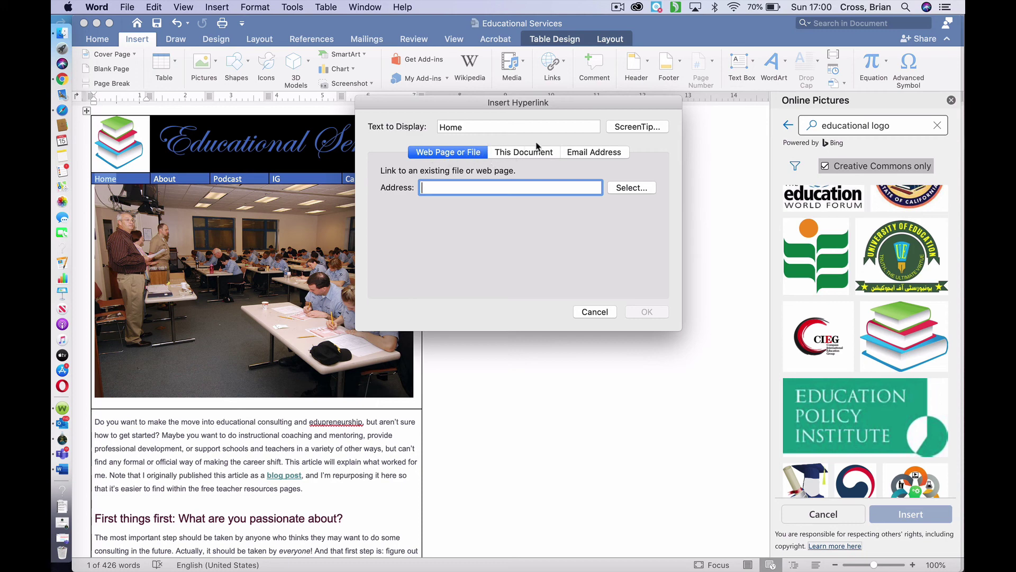
{"action": "left_click", "coordinate": [619, 188]}
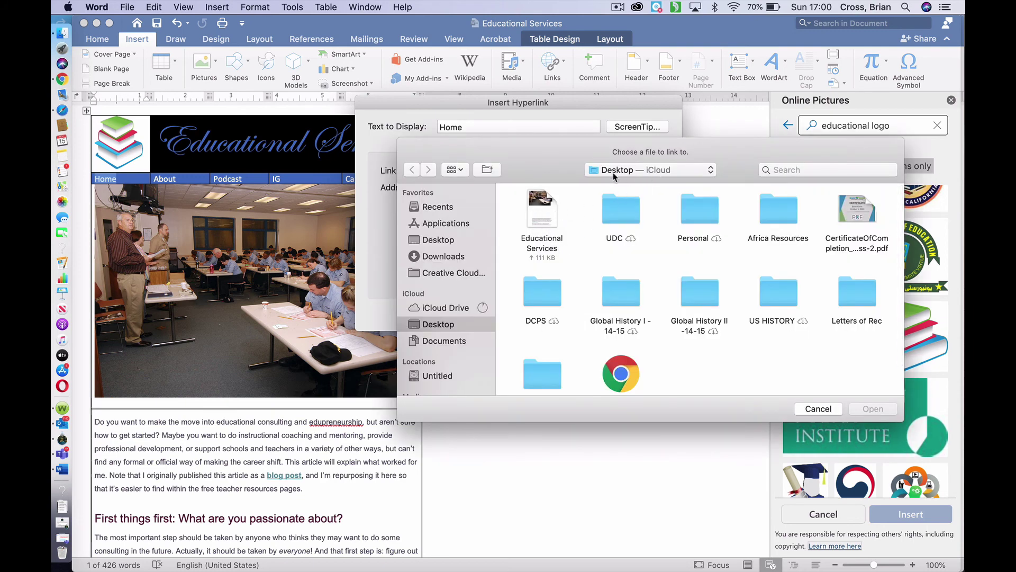
{"action": "left_click", "coordinate": [543, 214]}
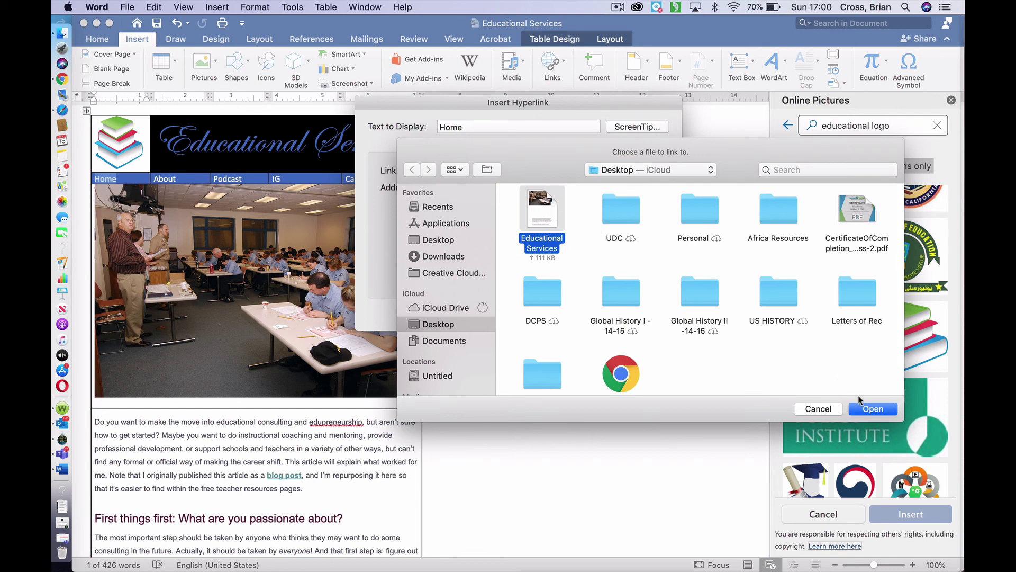
{"action": "left_click", "coordinate": [871, 409]}
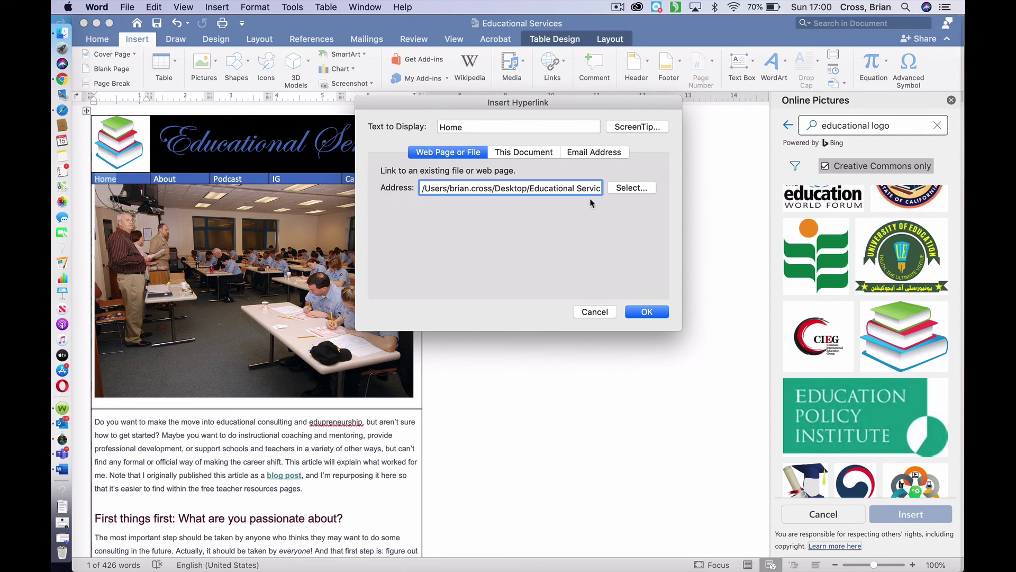
{"action": "left_click", "coordinate": [646, 312]}
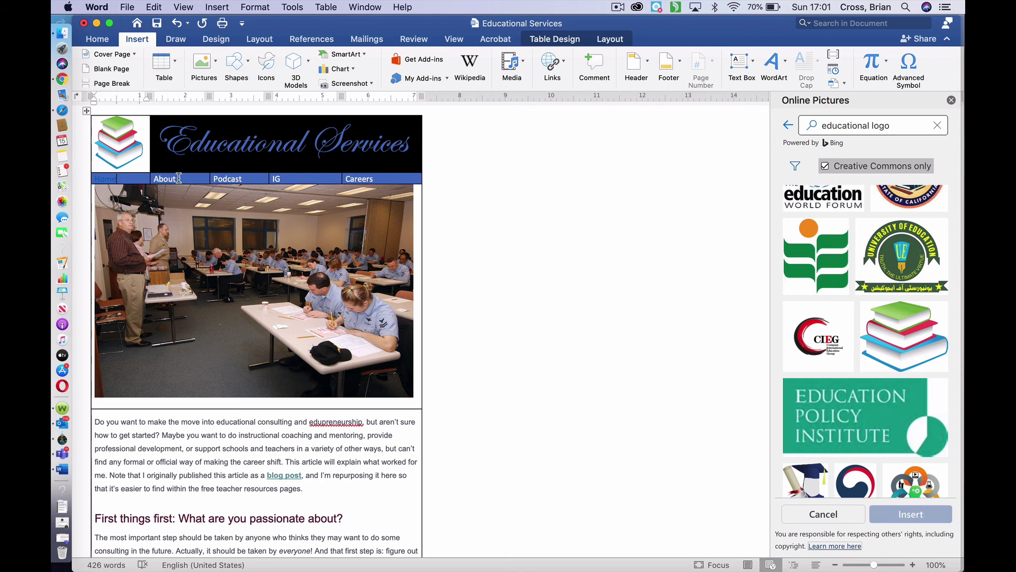
{"action": "left_click_drag", "start_coordinate": [179, 178], "coordinate": [153, 183]}
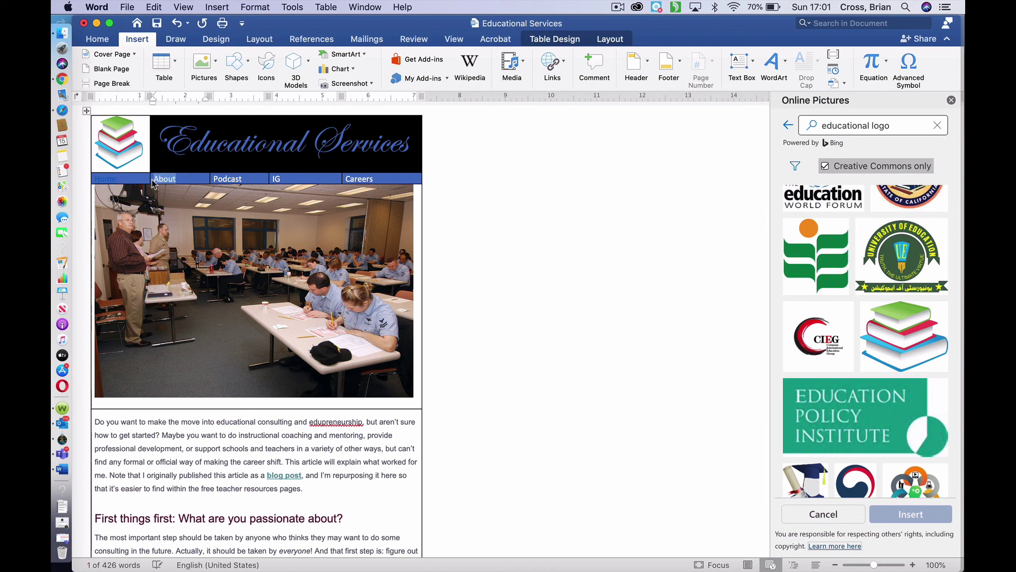
{"action": "left_click", "coordinate": [564, 69]}
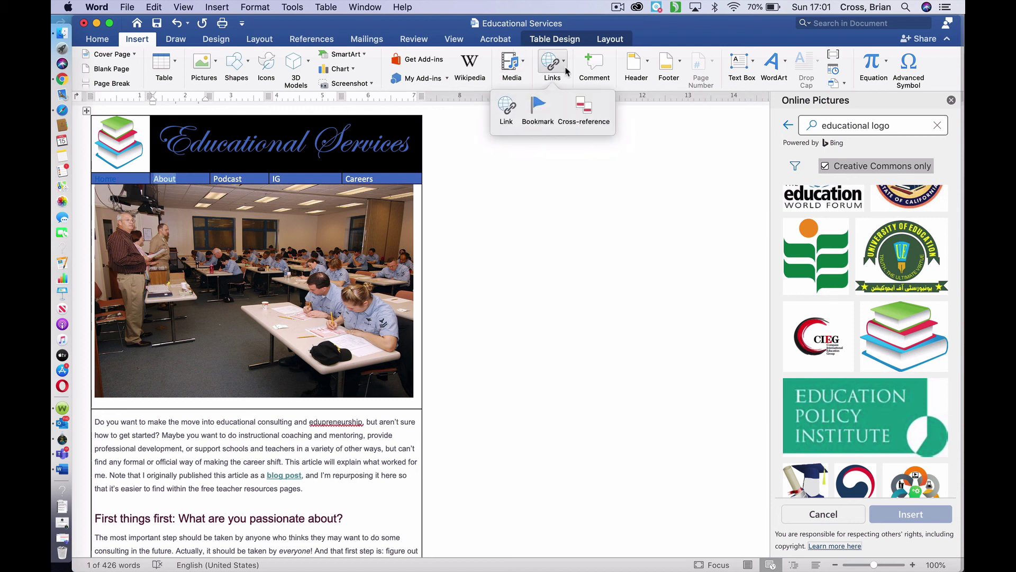
{"action": "left_click", "coordinate": [506, 108]}
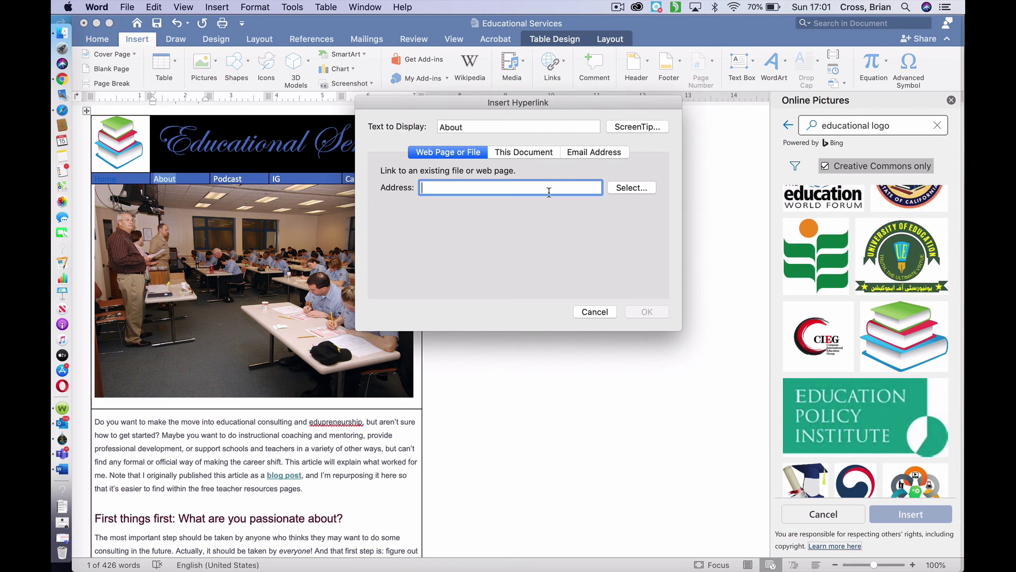
{"action": "left_click", "coordinate": [635, 188]}
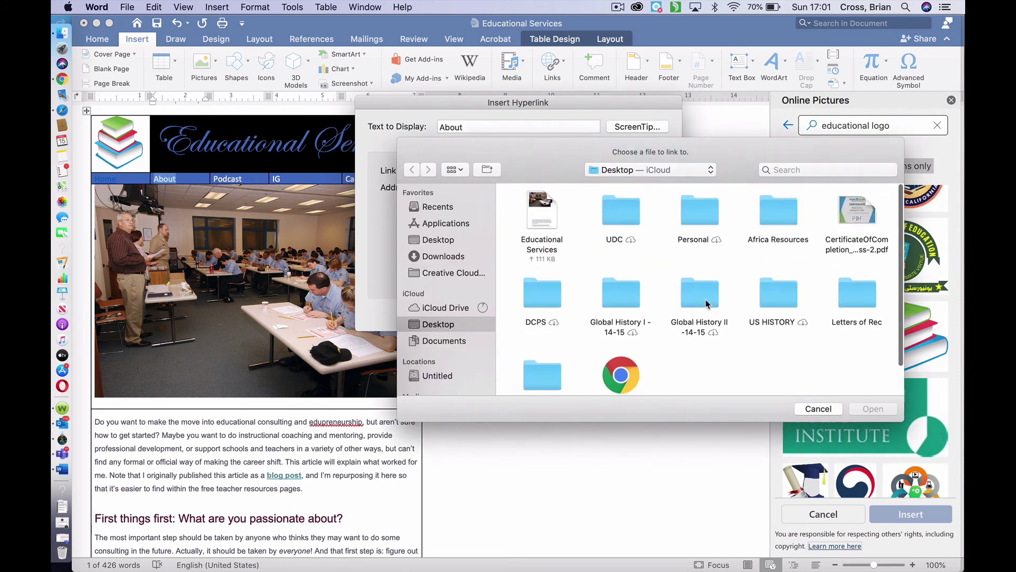
{"action": "left_click", "coordinate": [819, 411]}
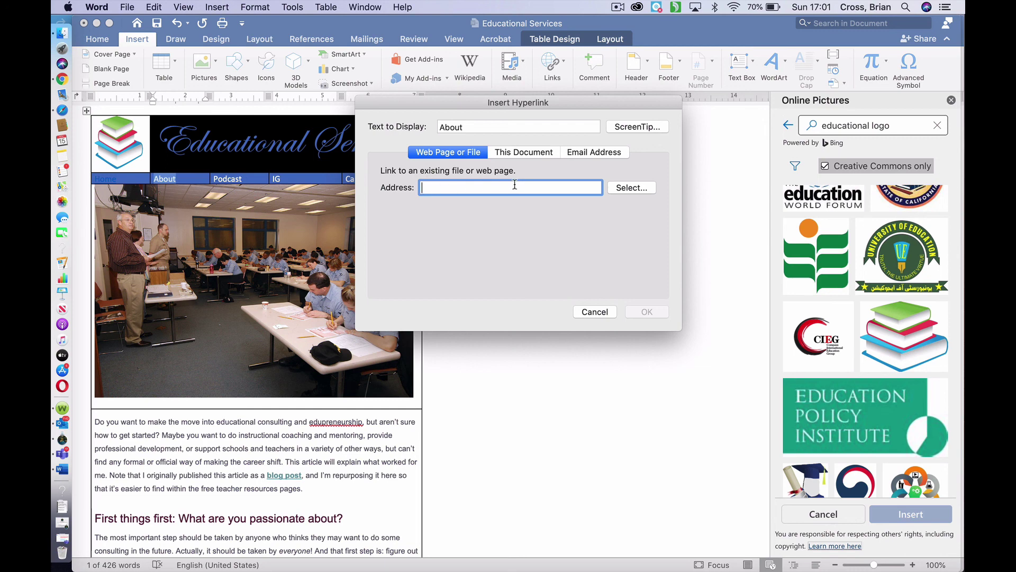
{"action": "left_click", "coordinate": [80, 109]}
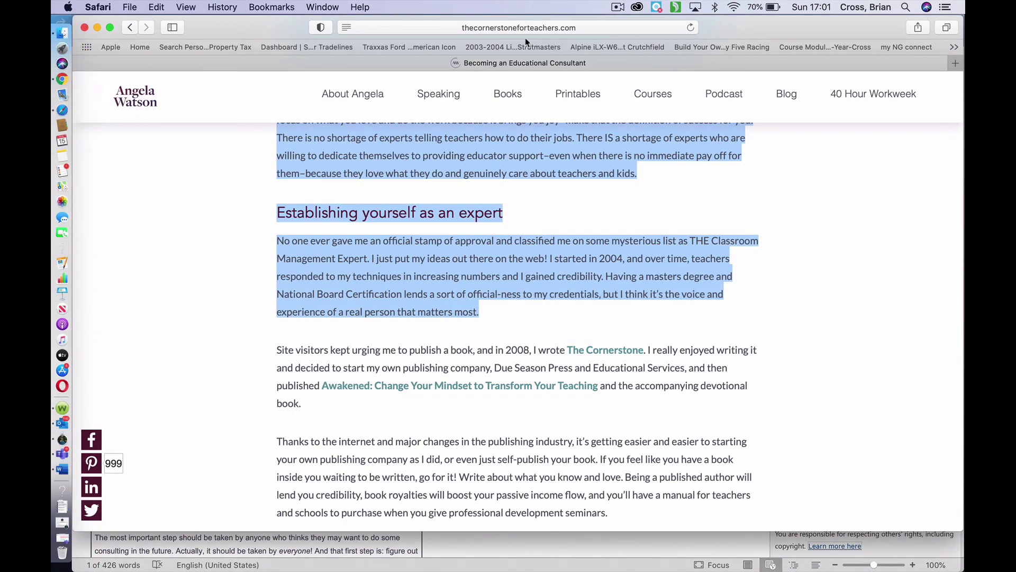
{"action": "left_click", "coordinate": [586, 28]}
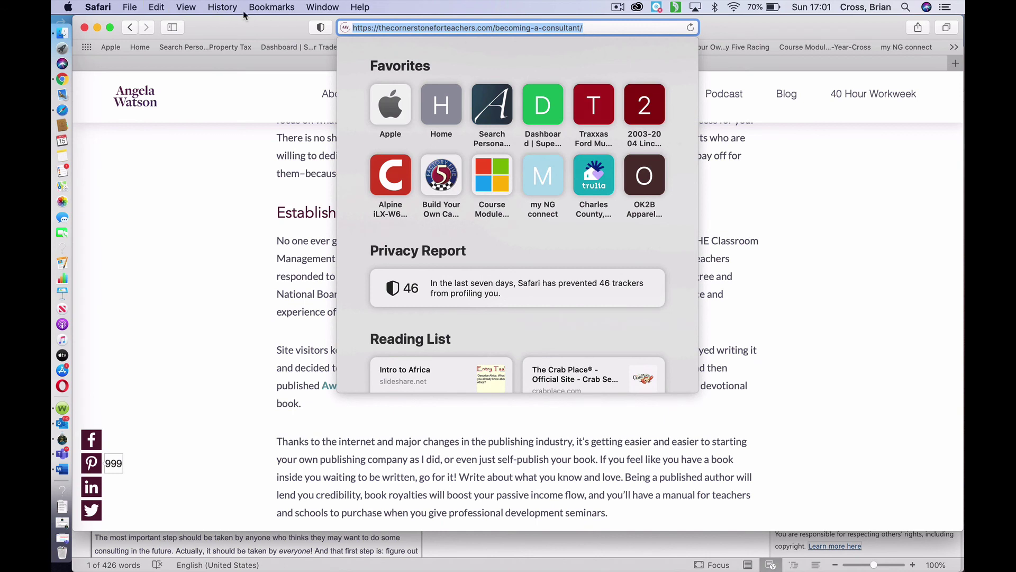
{"action": "left_click", "coordinate": [96, 27]}
{"action": "left_click", "coordinate": [429, 187]}
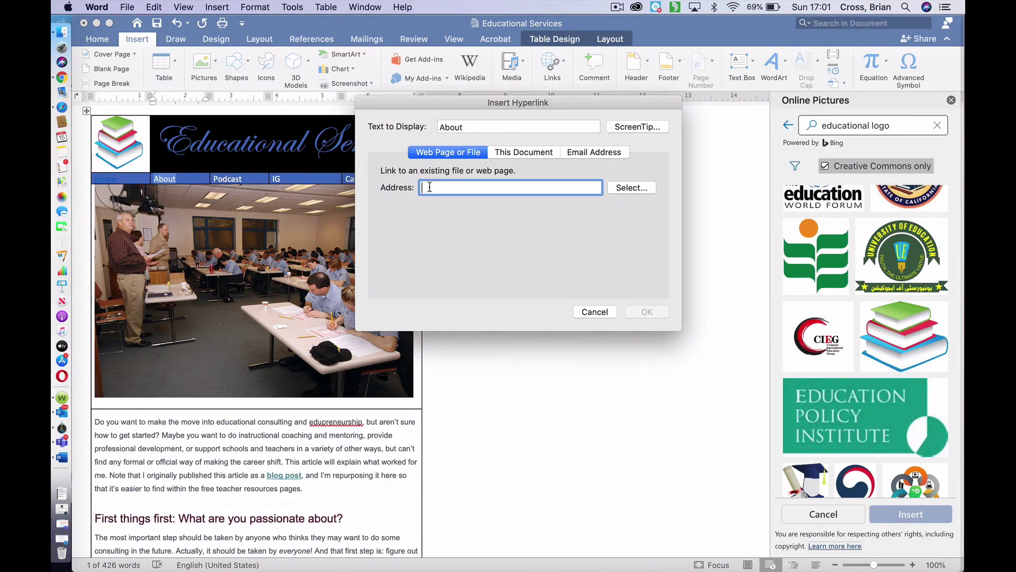
{"action": "key", "text": "super+v"}
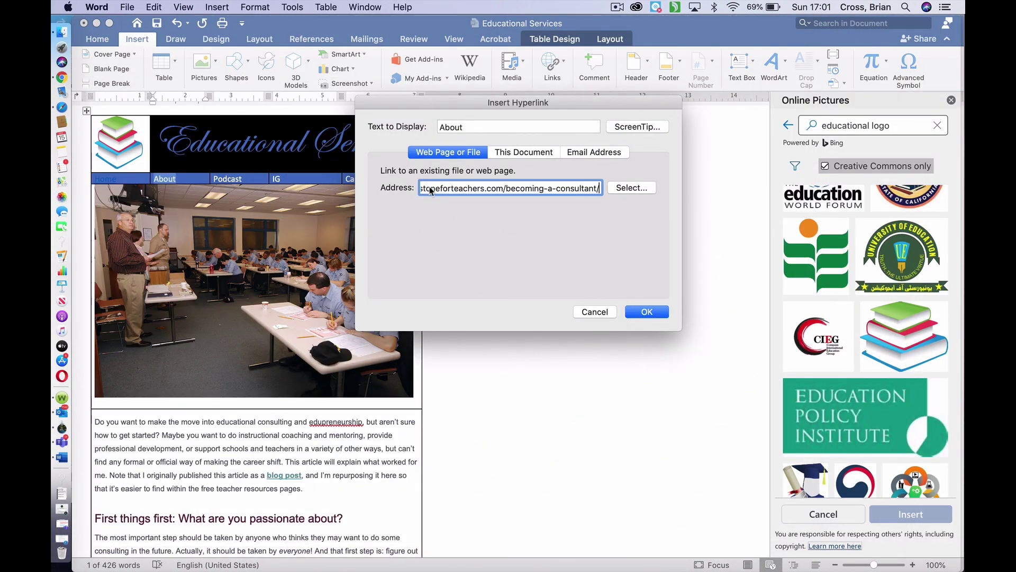
{"action": "left_click", "coordinate": [647, 311]}
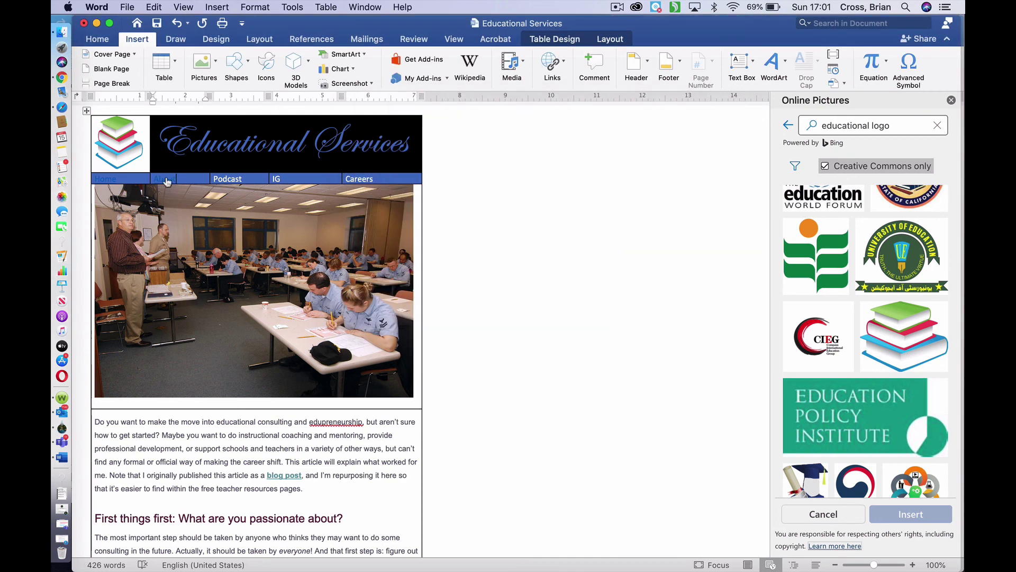
Test the "About" hyperlink by following it to the web page in Chrome, and return to the Word document.
{"action": "mouse_move", "coordinate": [167, 182]}
{"action": "right_click", "coordinate": [166, 180]}
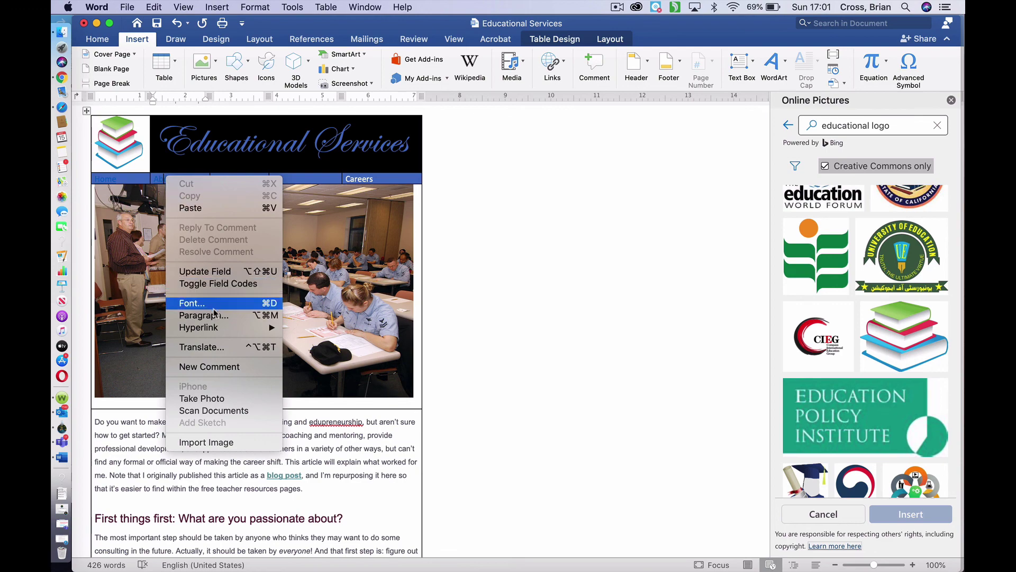
{"action": "left_click", "coordinate": [161, 176]}
{"action": "left_click", "coordinate": [164, 182]}
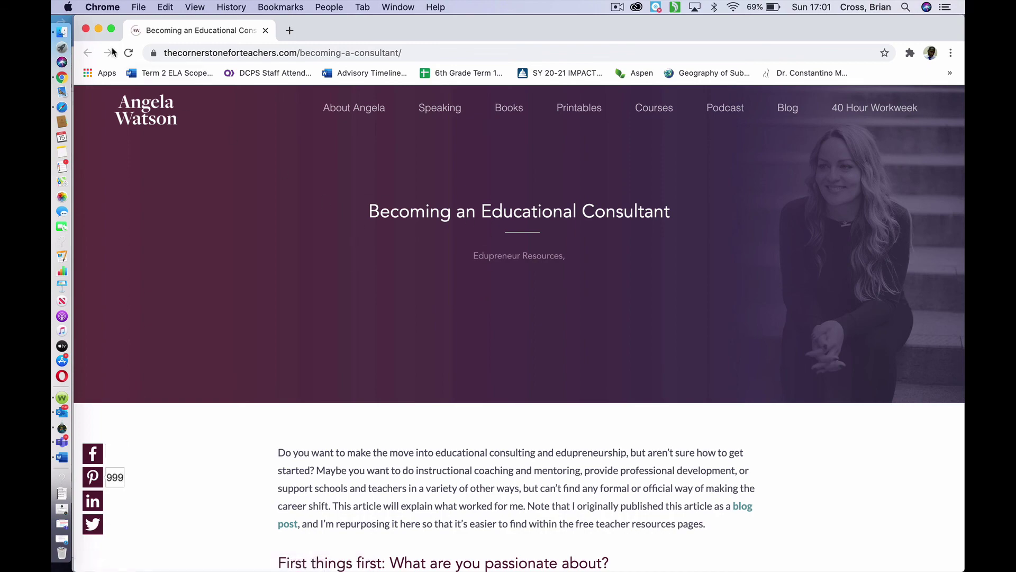
{"action": "left_click", "coordinate": [99, 29]}
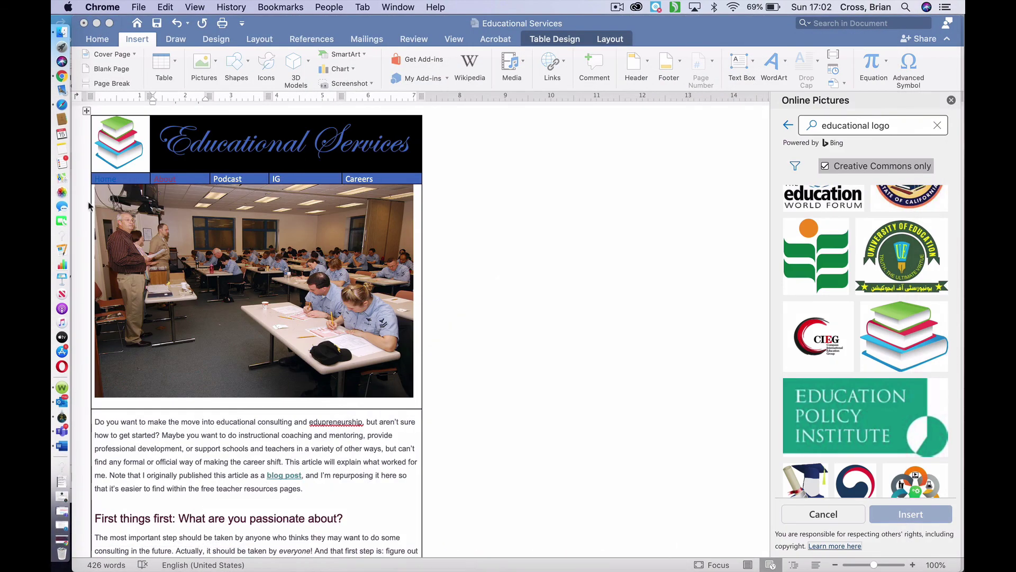